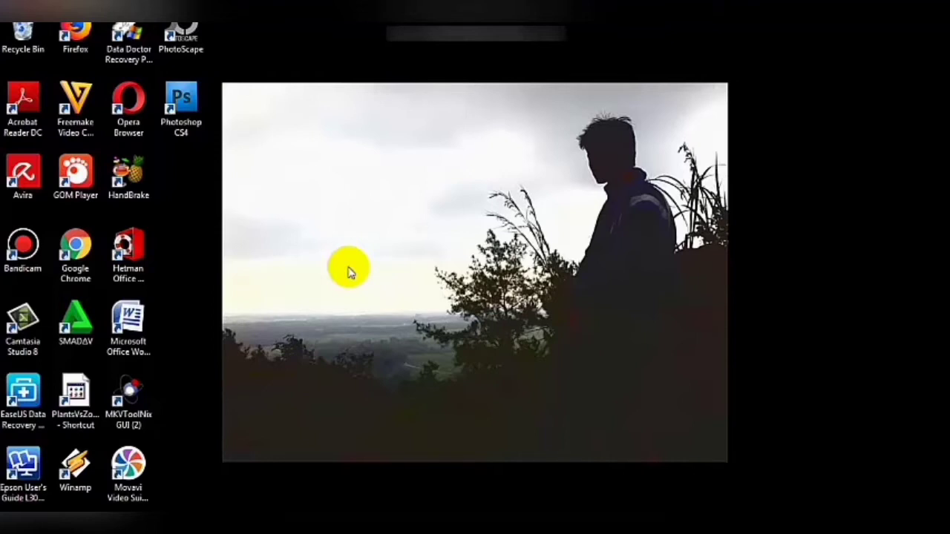
Step: Launch Camtasia Studio 8 and import VID-20200508-WA0008, WA0009 and WA0010 from the MATERI SHODAQAH folder on Local Disk (D:)
double_click(34, 330)
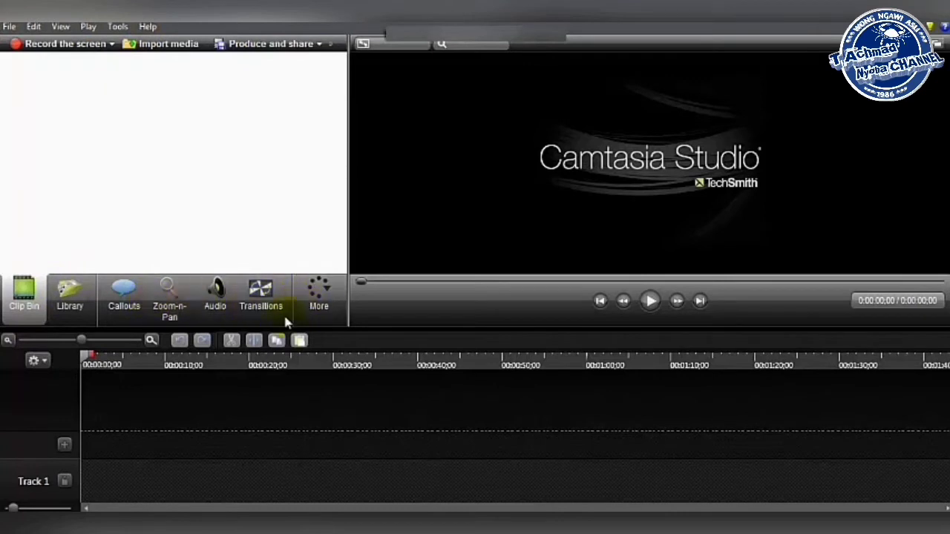
left_click(111, 46)
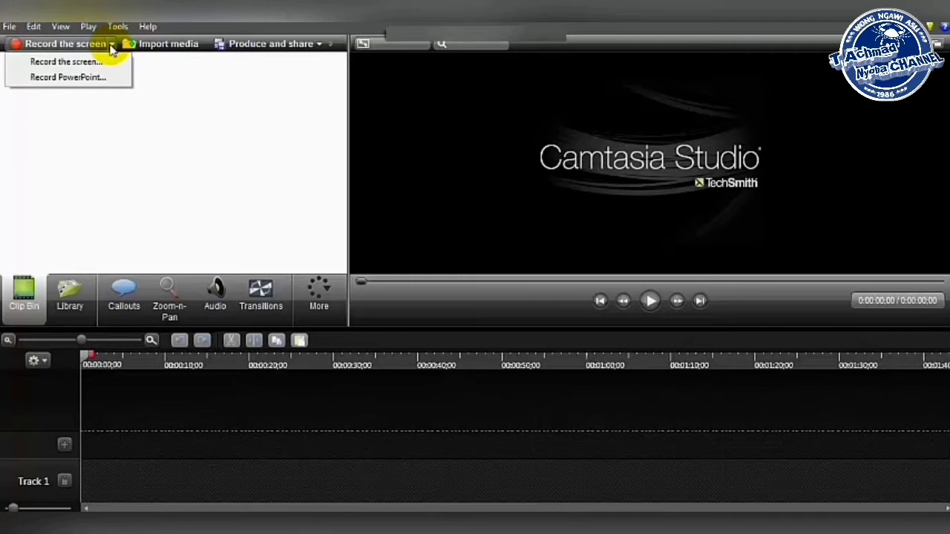
left_click(195, 46)
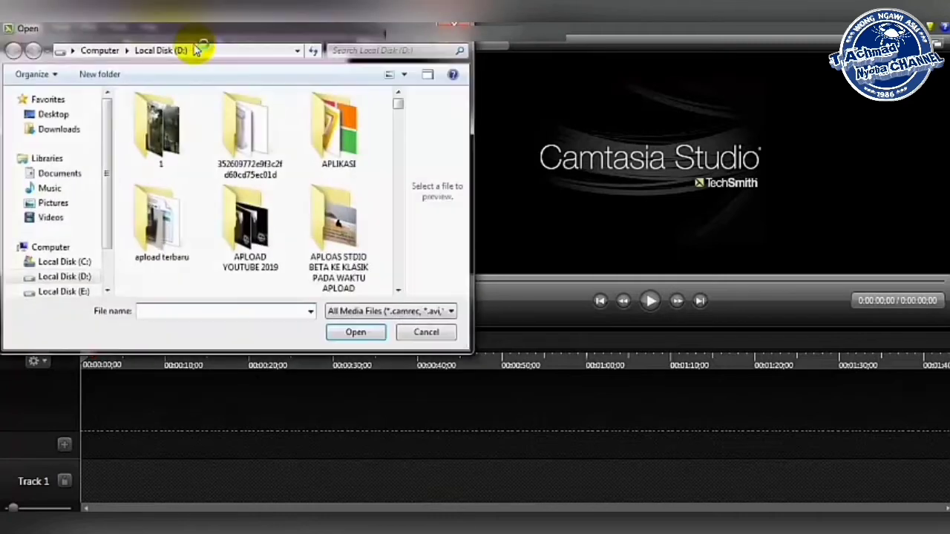
left_click_drag(399, 104, 401, 139)
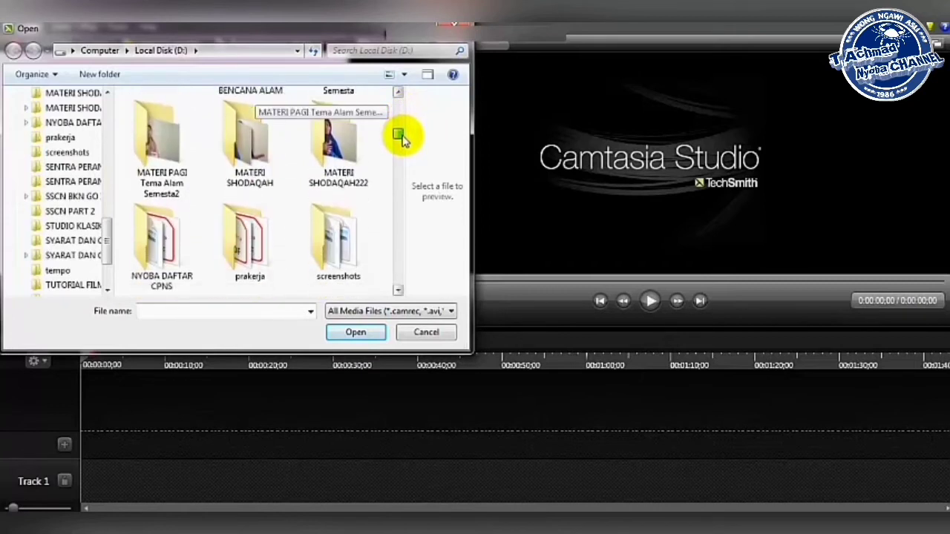
double_click(252, 142)
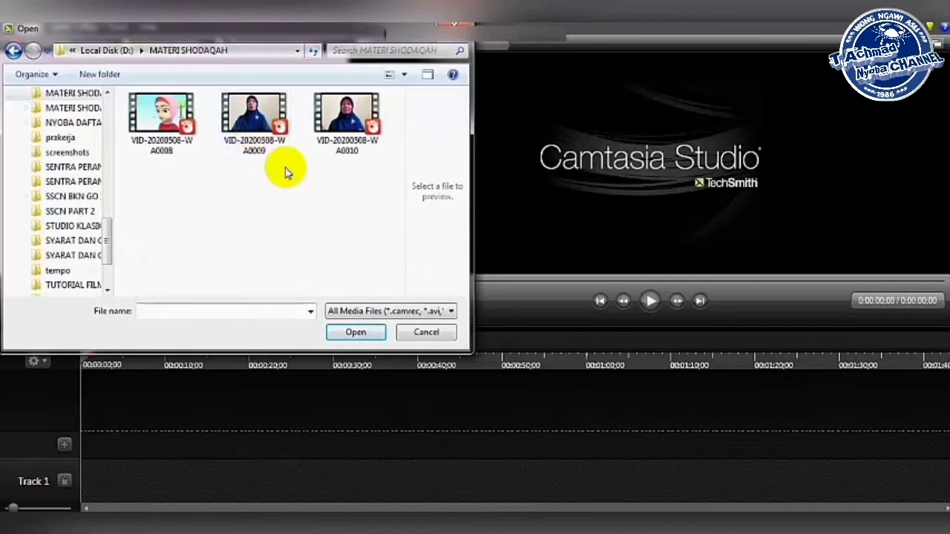
left_click(258, 119)
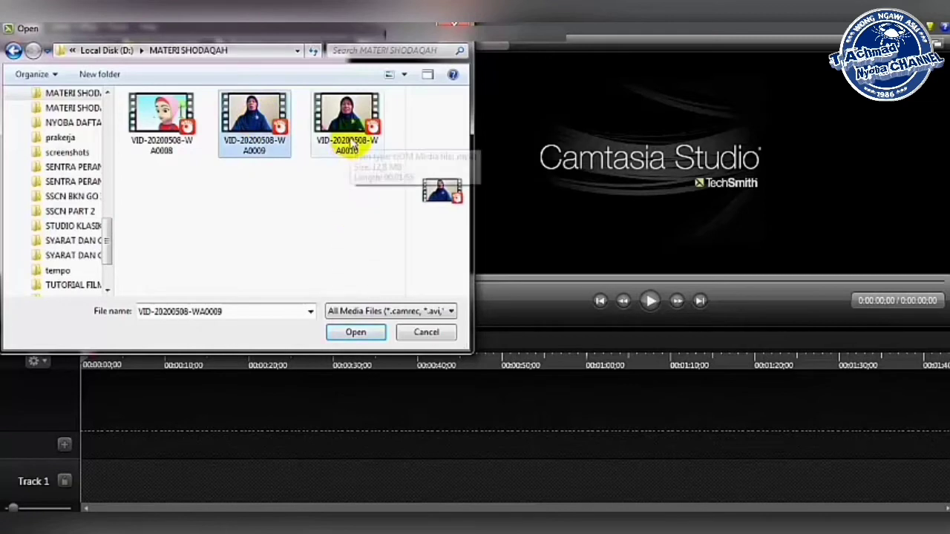
left_click(349, 123, "ctrl")
left_click(170, 127, "ctrl")
left_click(349, 331)
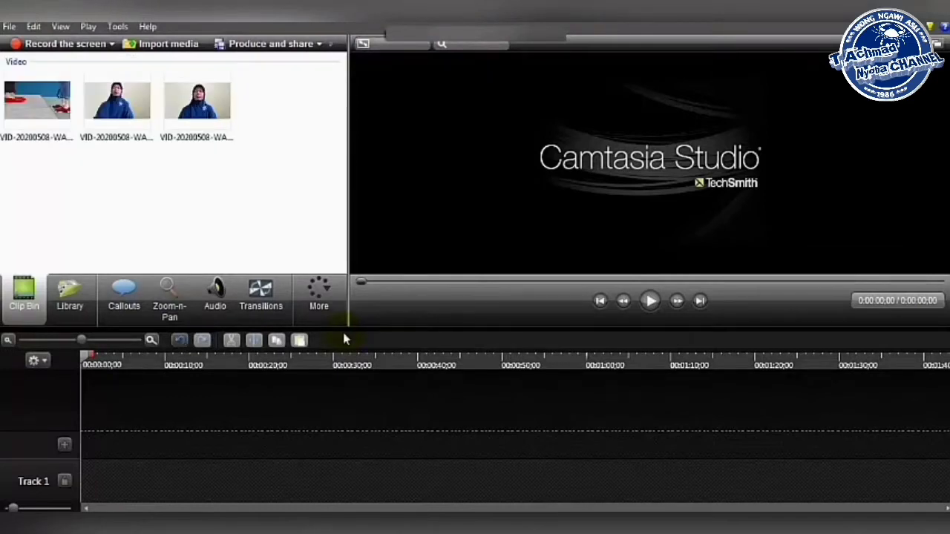
Step: Place VID-20200508-WA0009.mp4 on Track 2 and set the editing dimensions to 1280 x 720, YouTube & Screencast (16:9)
left_click(123, 109)
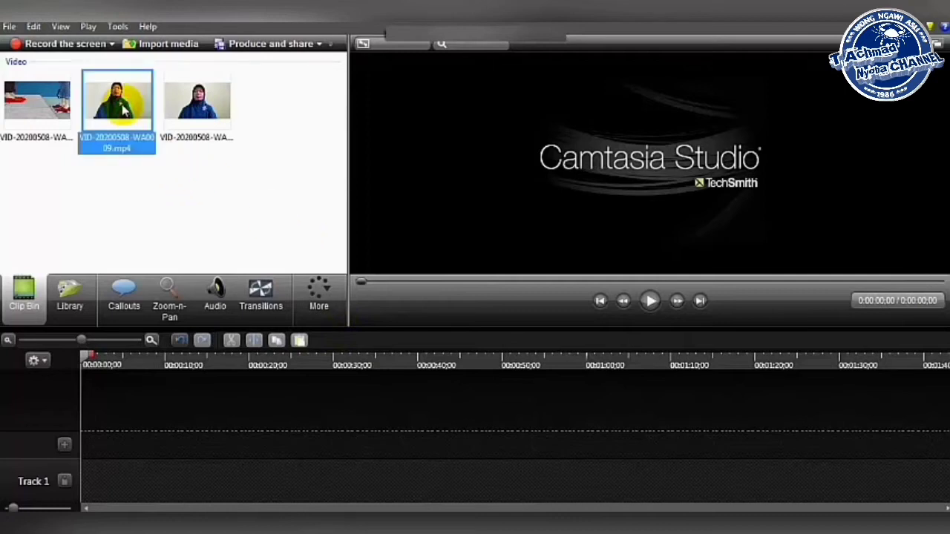
left_click_drag(123, 109, 97, 445)
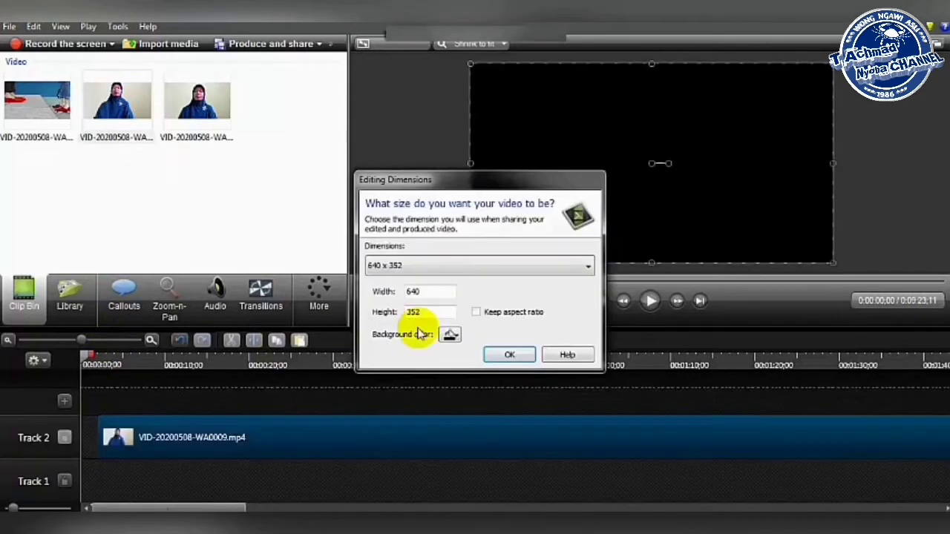
left_click(483, 269)
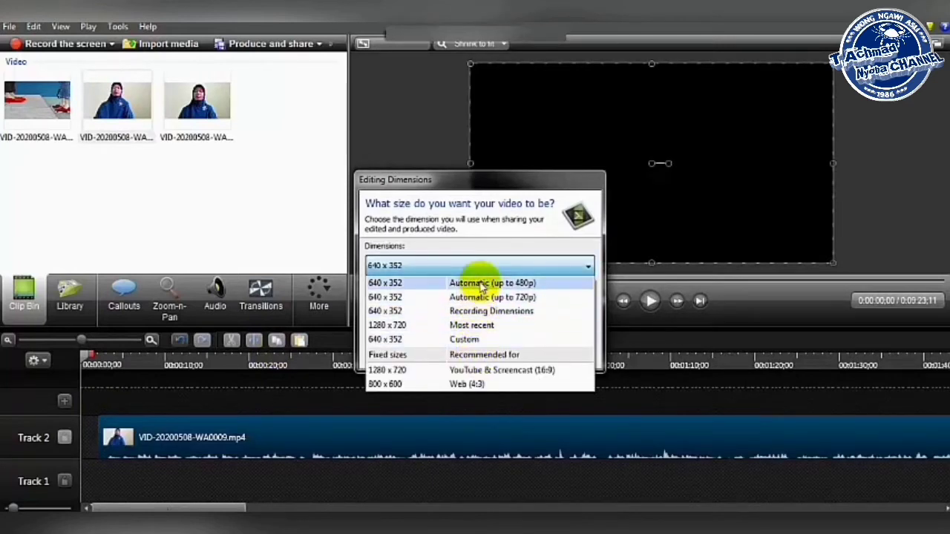
left_click(478, 371)
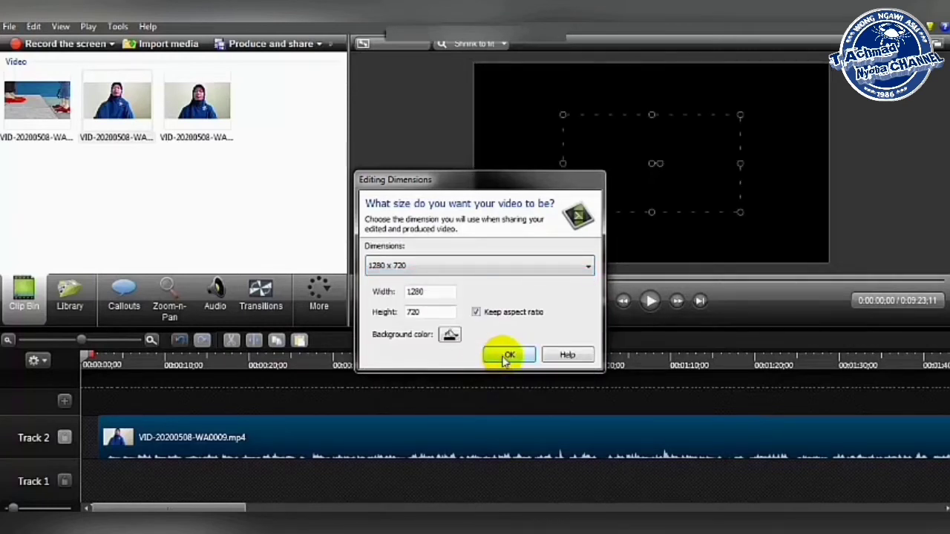
left_click(452, 267)
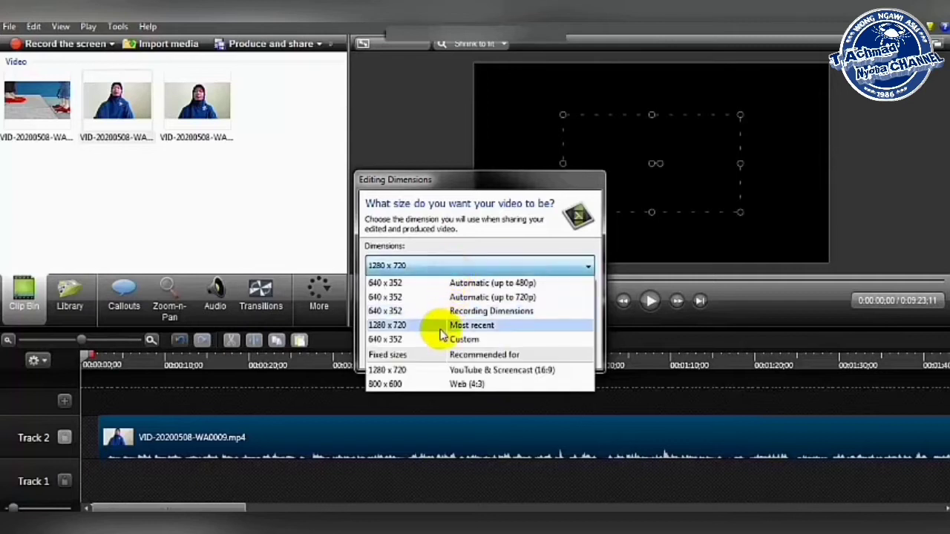
left_click(553, 234)
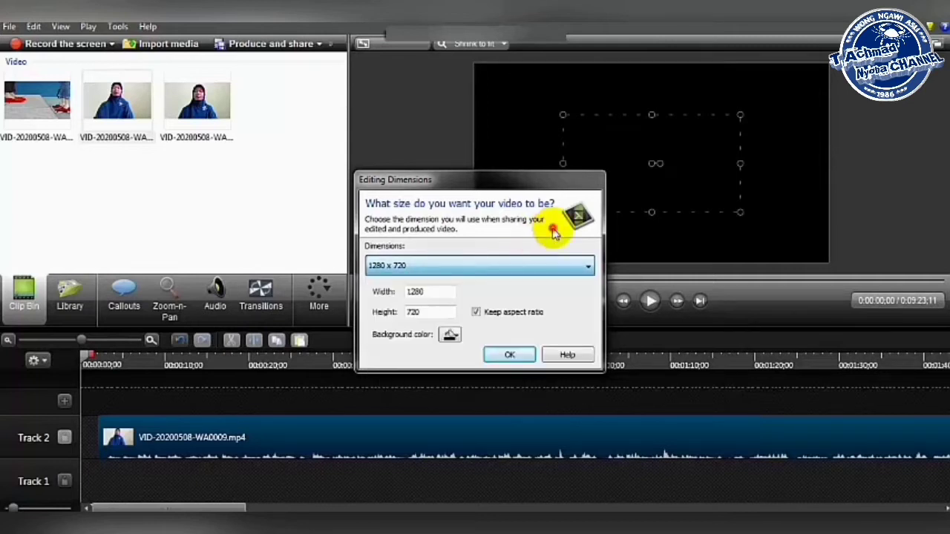
left_click(512, 355)
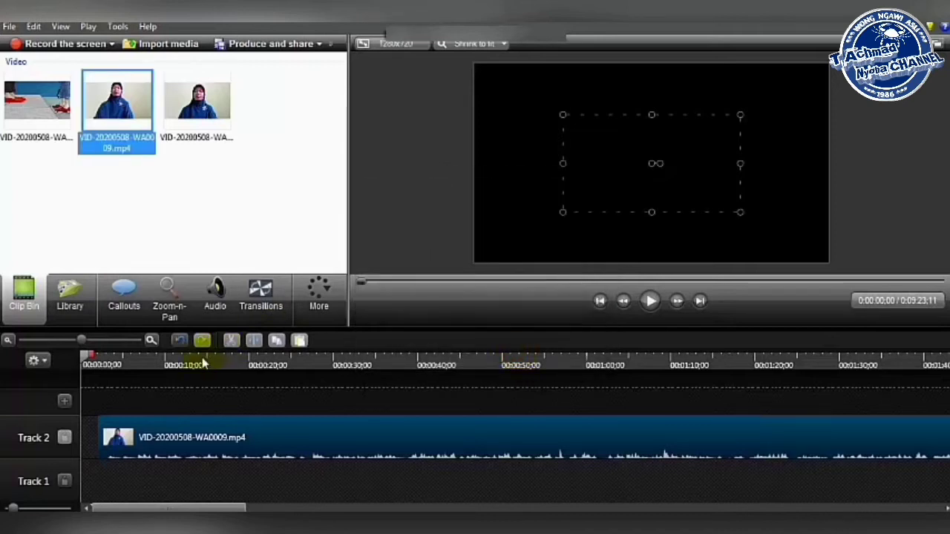
Step: Move the VID-20200508-WA0009.mp4 clip on Track 2 to the very start of the timeline
left_click(199, 367)
left_click(161, 439)
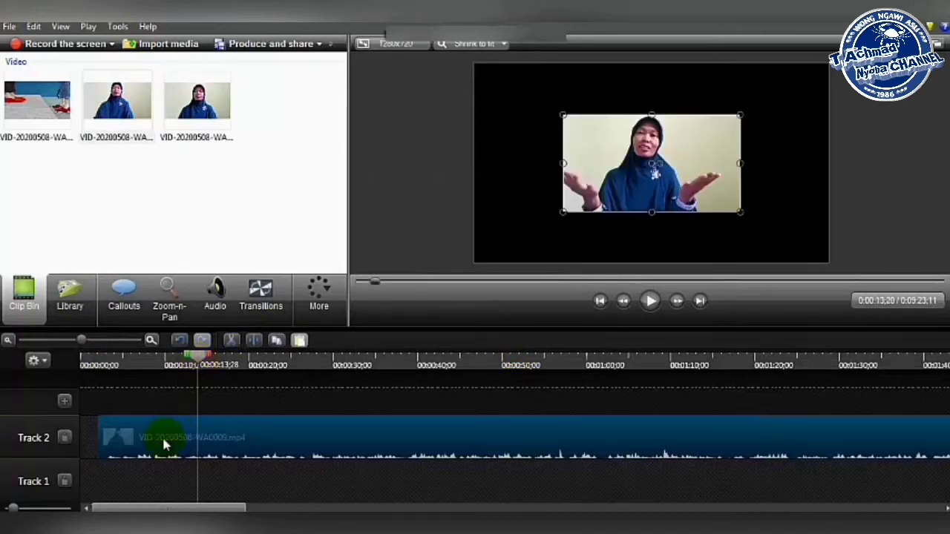
mouse_move(155, 443)
left_mouse_down()
mouse_move(102, 447)
mouse_move(139, 437)
left_mouse_up()
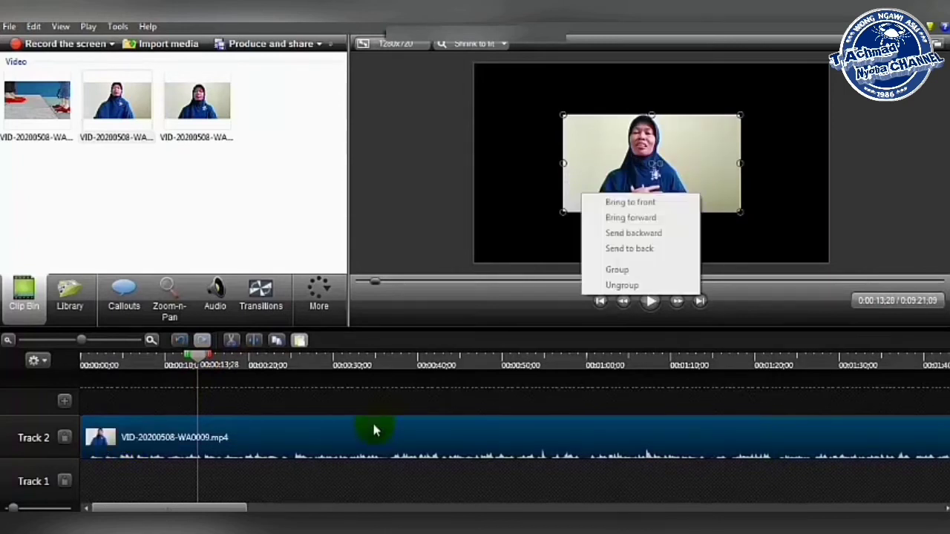
Step: Review the preset sizes available in the project's editing dimensions and keep 1280 x 720
left_click(391, 49)
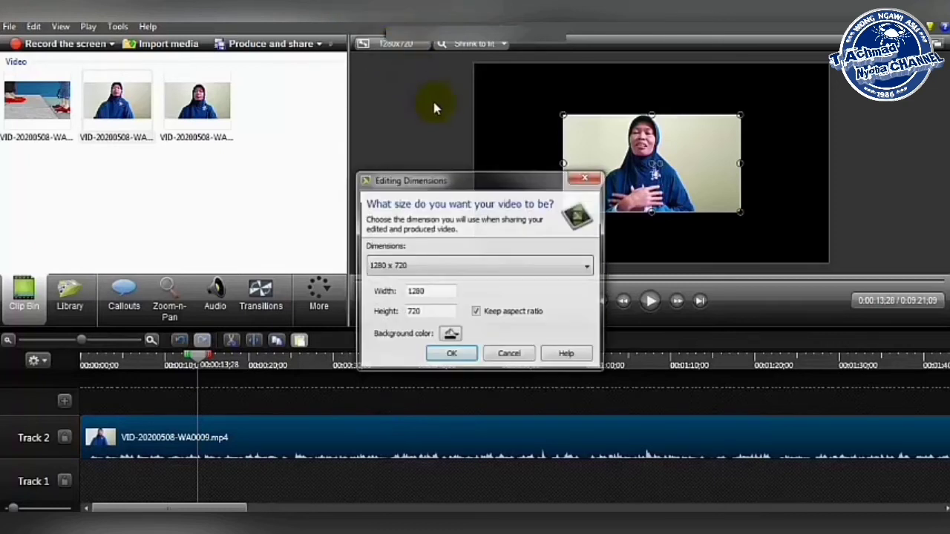
left_click(442, 267)
left_click(431, 325)
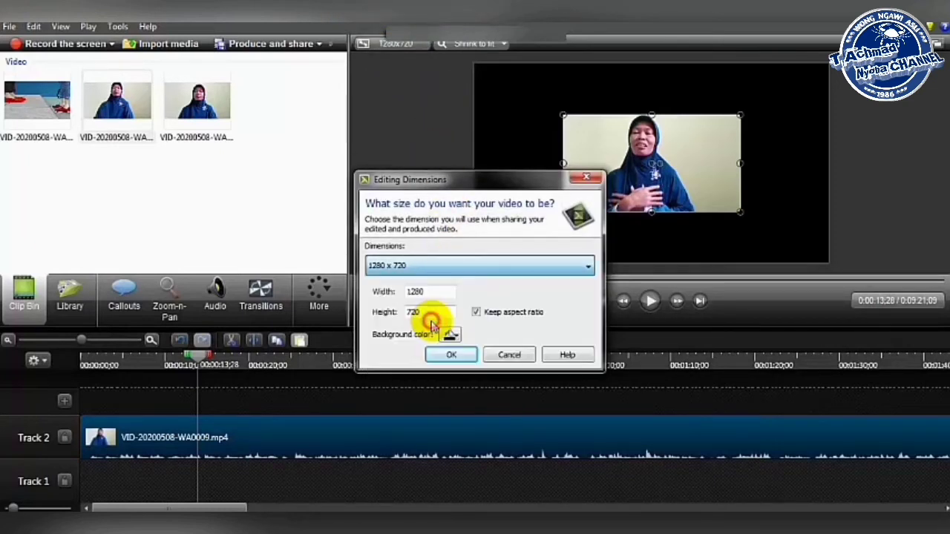
left_click(448, 355)
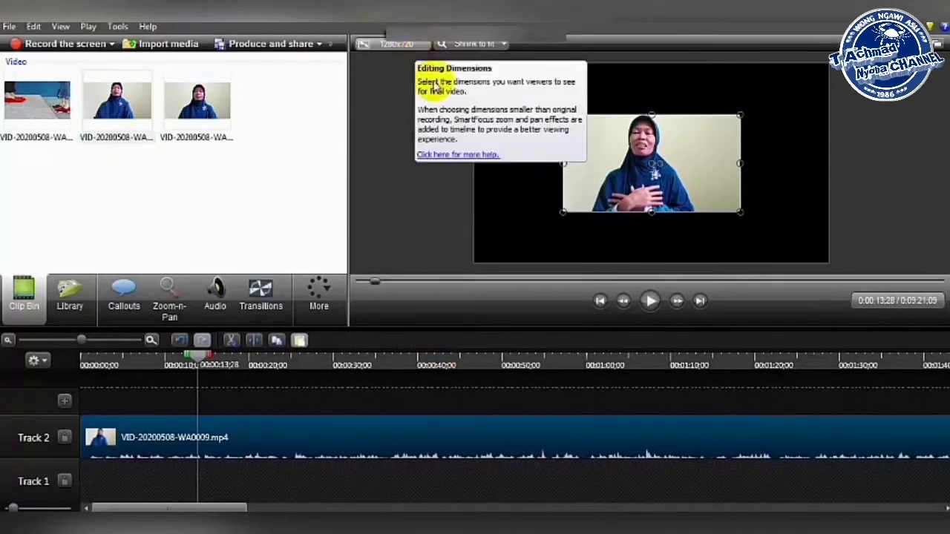
Step: Try the 800 x 600 Web (4:3) editing dimensions, and switch the project back to 1280 x 720
left_click(415, 46)
left_click(466, 266)
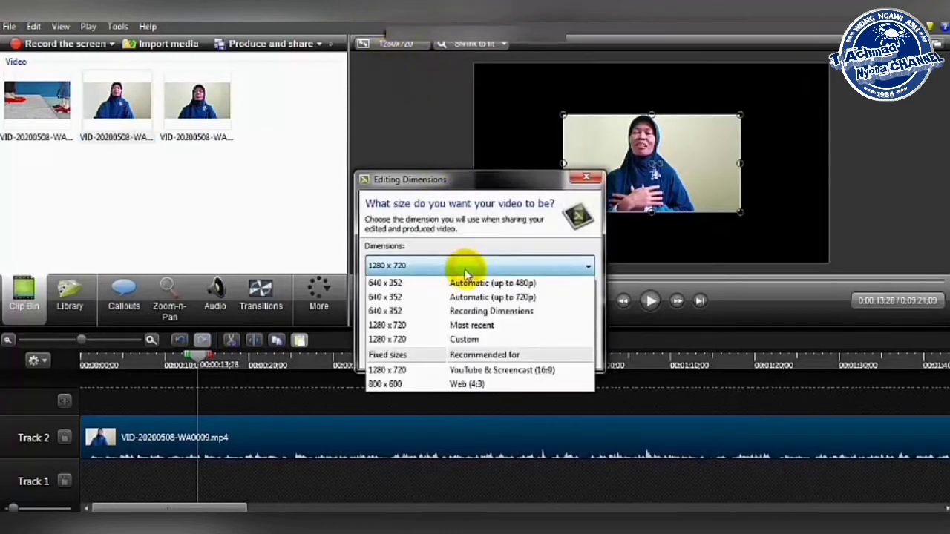
left_click(443, 384)
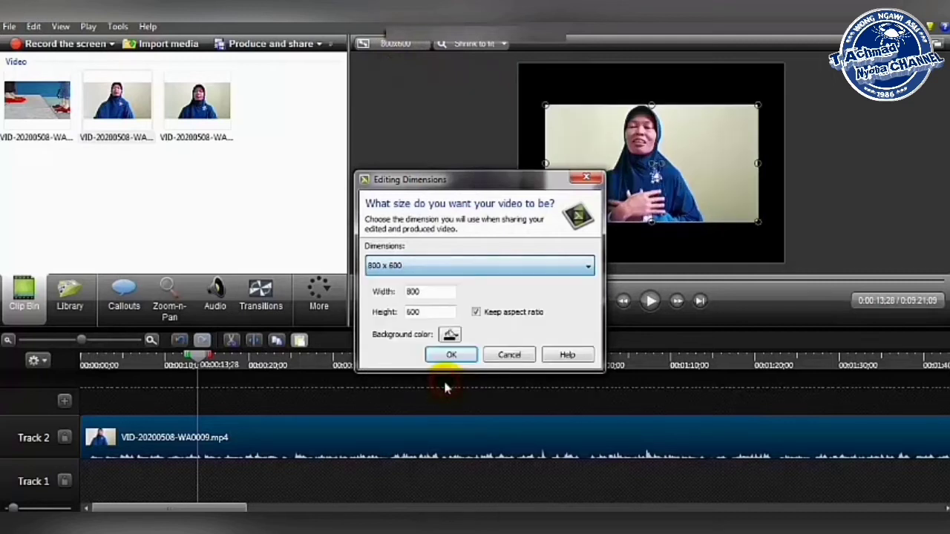
left_click(435, 265)
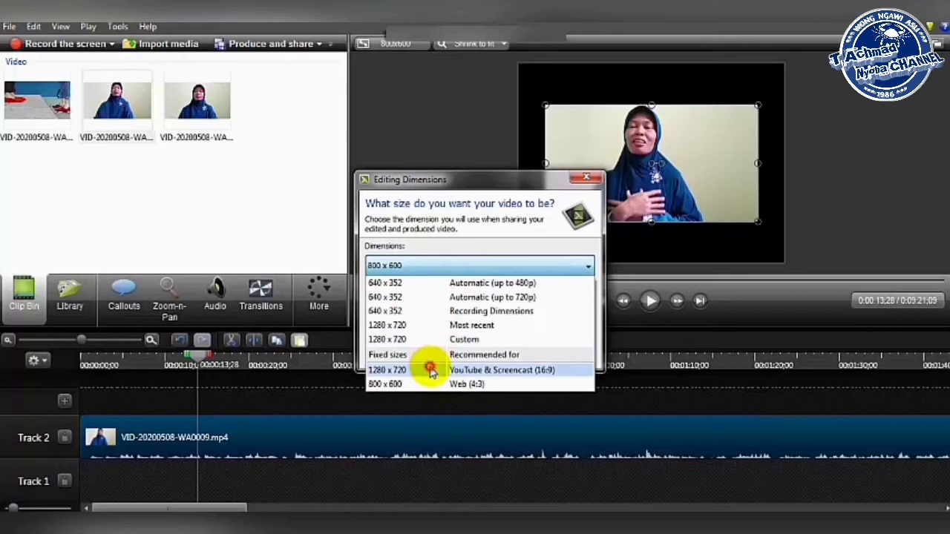
left_click(432, 371)
left_click(437, 267)
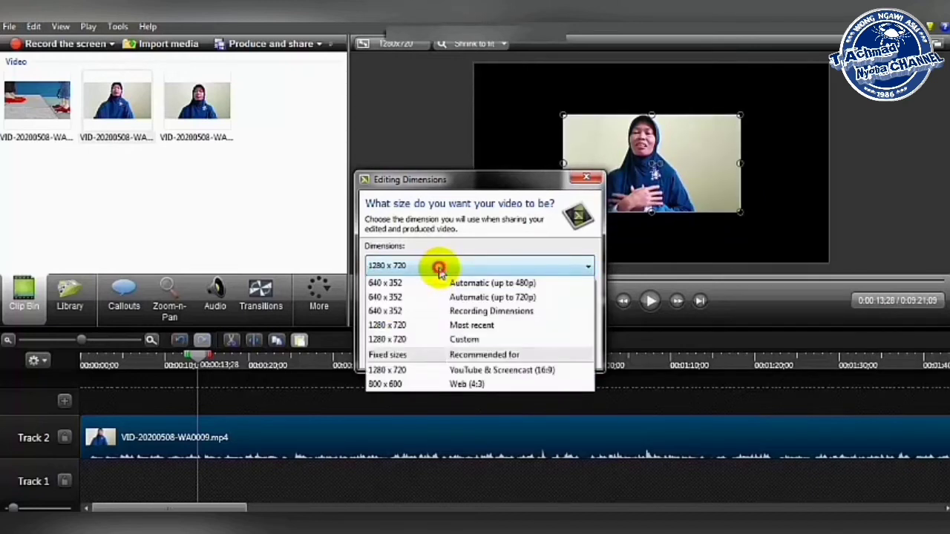
left_click(424, 327)
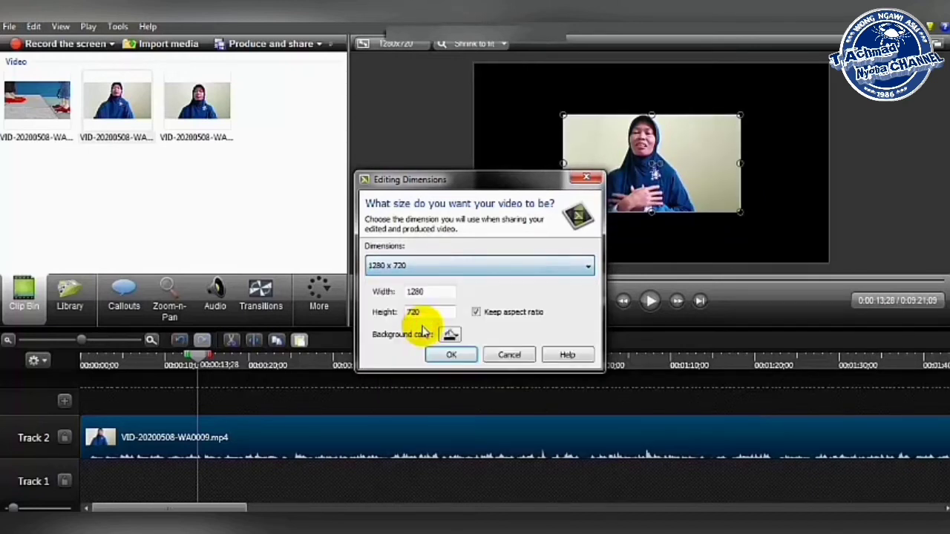
left_click(445, 355)
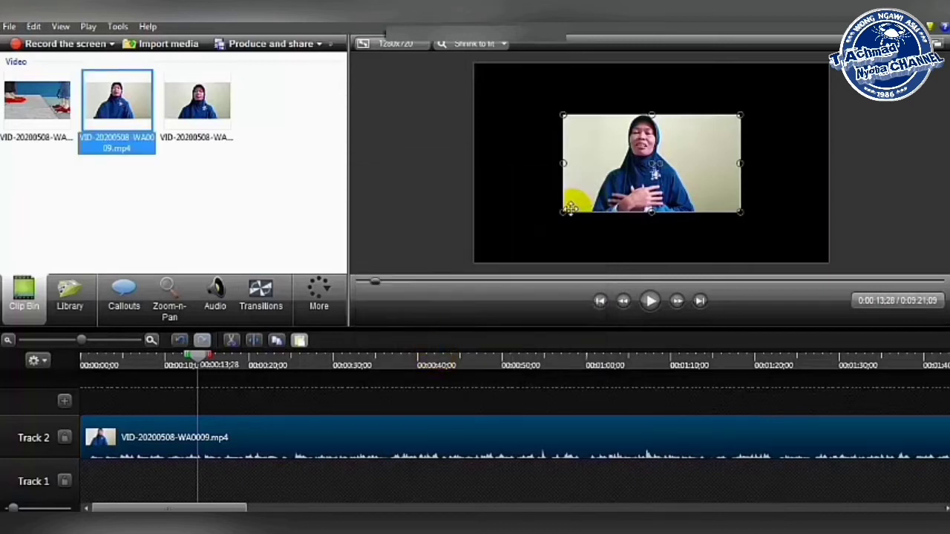
Step: Enlarge the video on the canvas so that it fills the whole 1280 x 720 frame
left_click_drag(562, 212, 478, 261)
left_click_drag(740, 115, 812, 66)
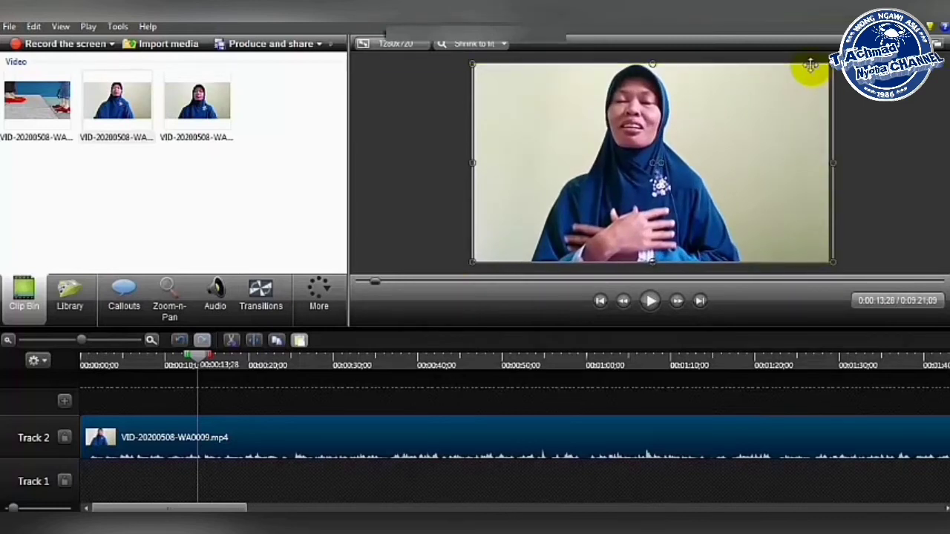
left_click(397, 164)
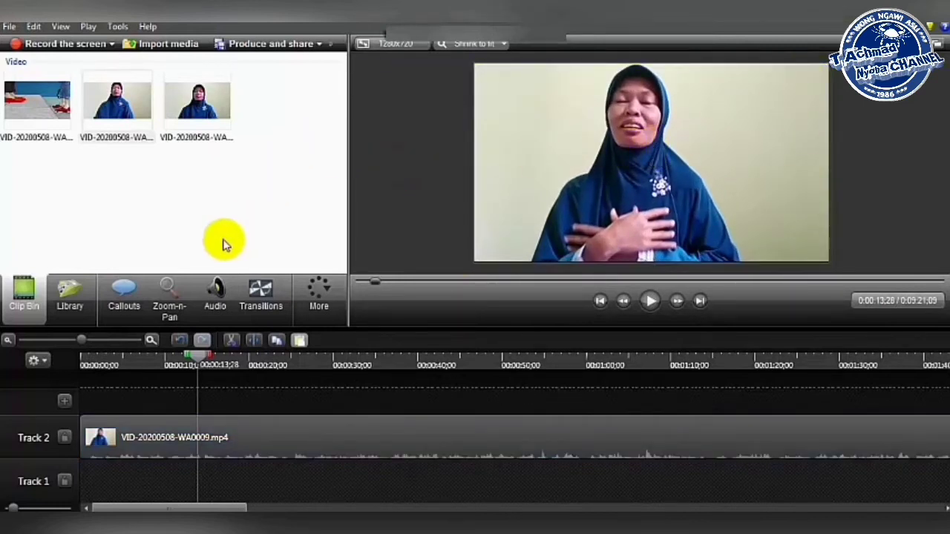
Step: Add VID-20200508-WA0008.mp4 to the timeline at the end of the first clip, at 00:09:21;14
left_click(113, 369)
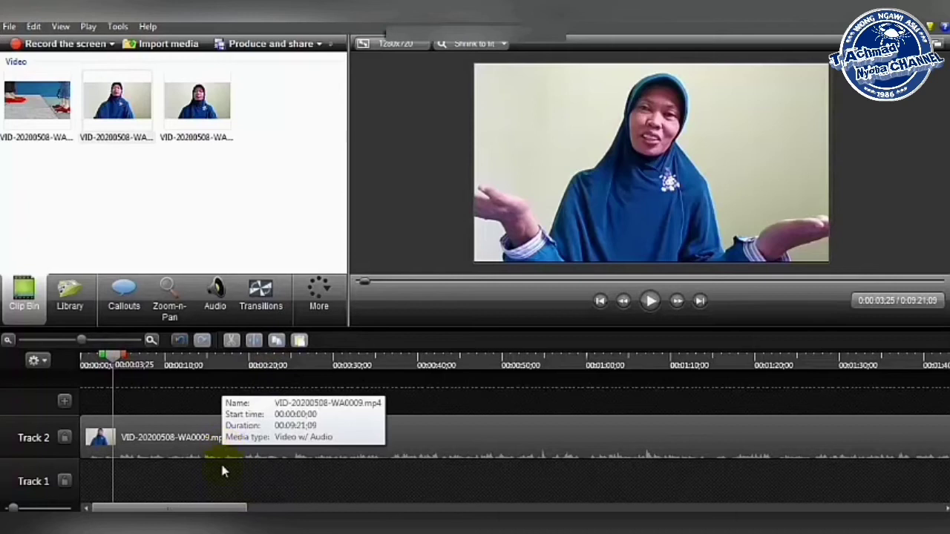
left_click_drag(220, 507, 948, 498)
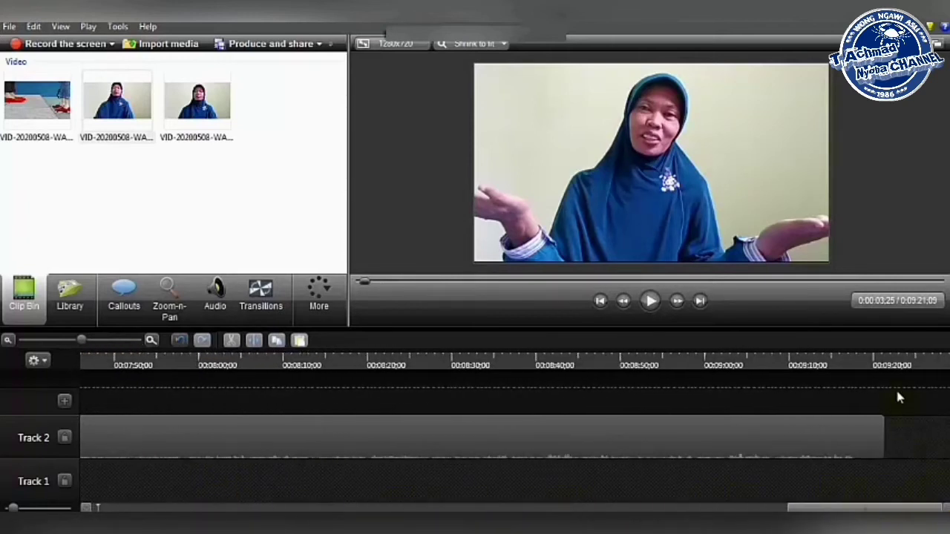
left_click(888, 366)
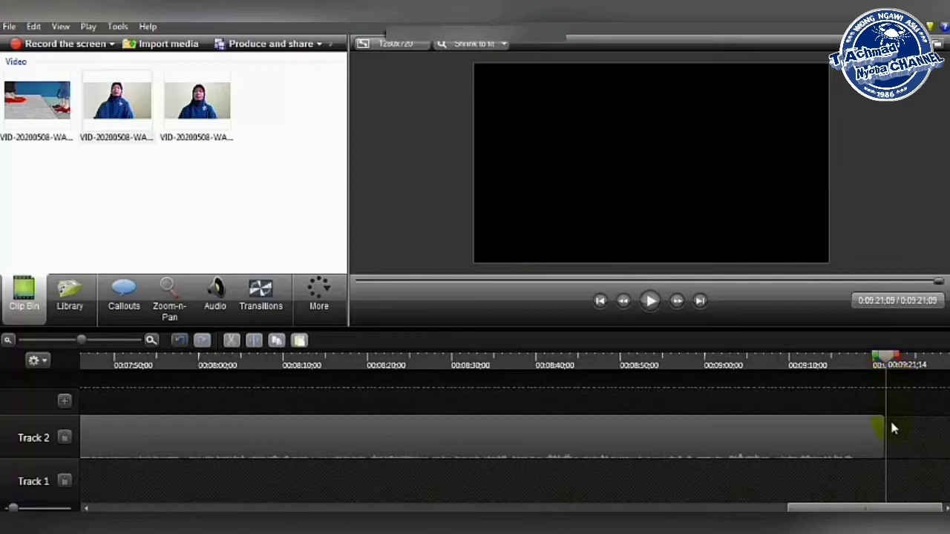
key("ctrl+a")
left_click(898, 436)
left_click(30, 104)
right_click(29, 102)
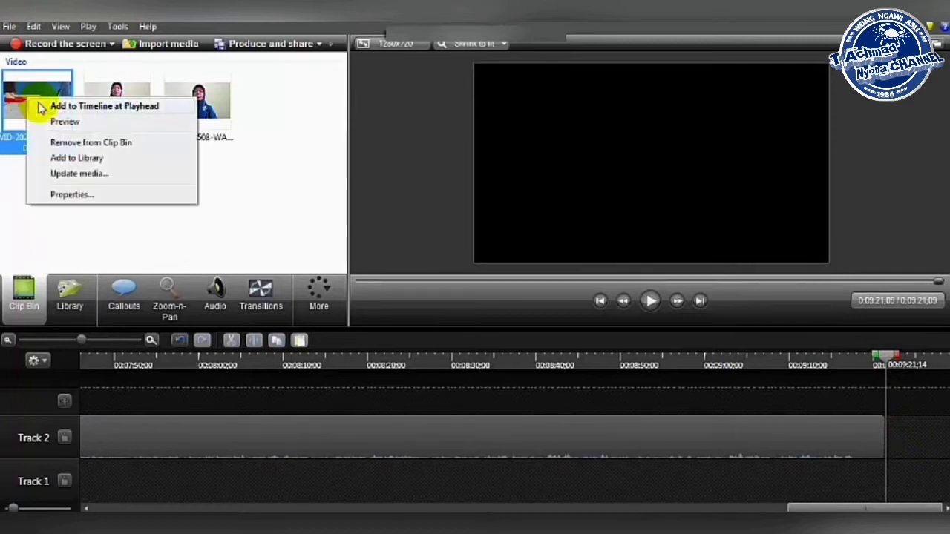
left_click(40, 108)
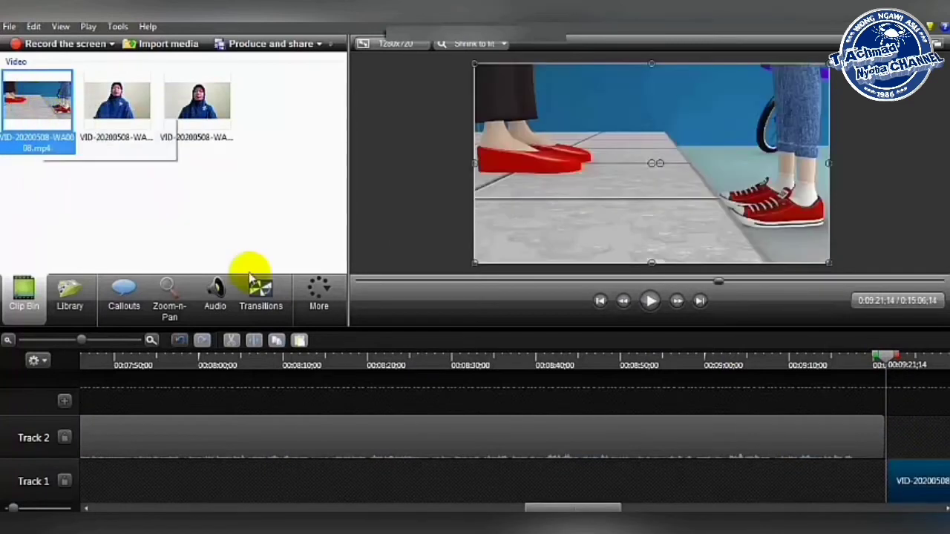
Step: Move the VID-20200508-WA0009.mp4 clip down to Track 1 and close the small gap before the VID-20200508-WA0008.mp4 clip
left_click_drag(448, 439, 438, 501)
left_click(645, 438)
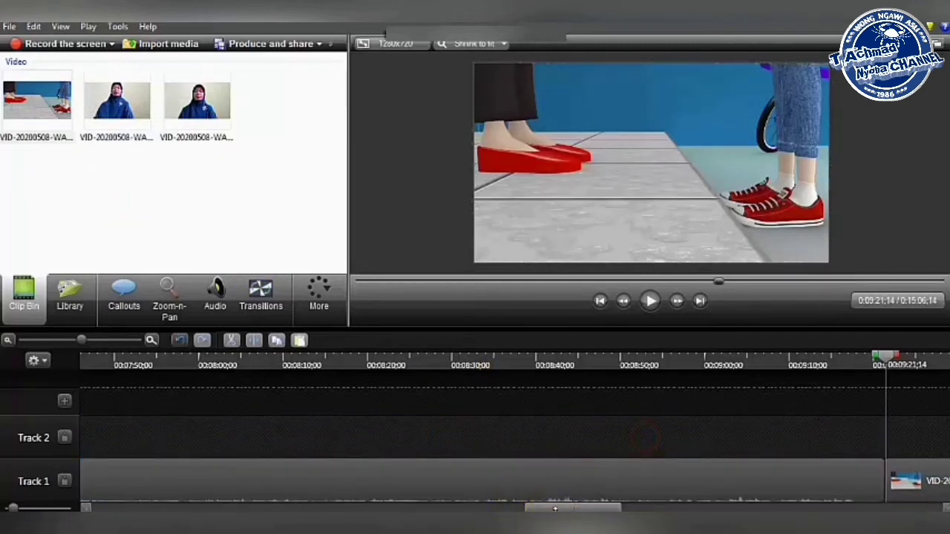
left_click_drag(556, 506, 607, 508)
left_click(572, 488)
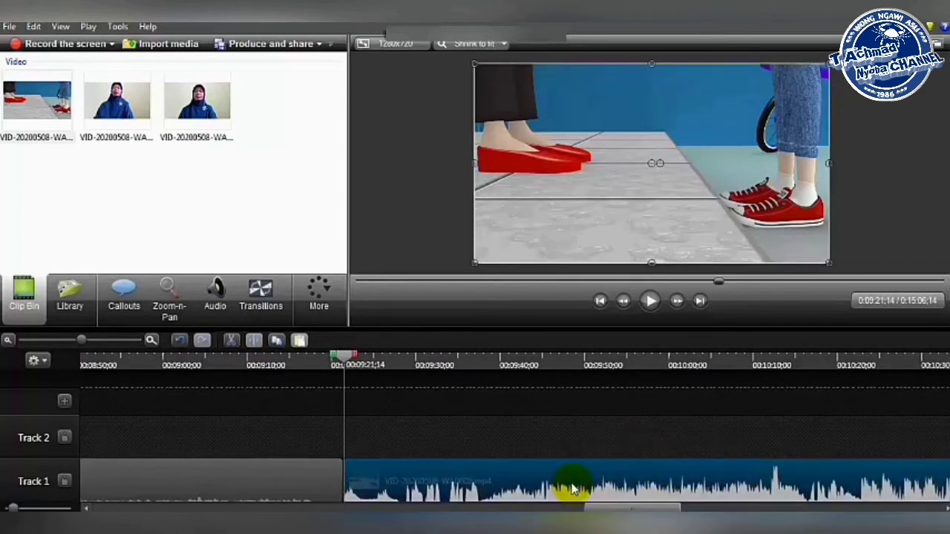
left_click_drag(592, 509, 613, 507)
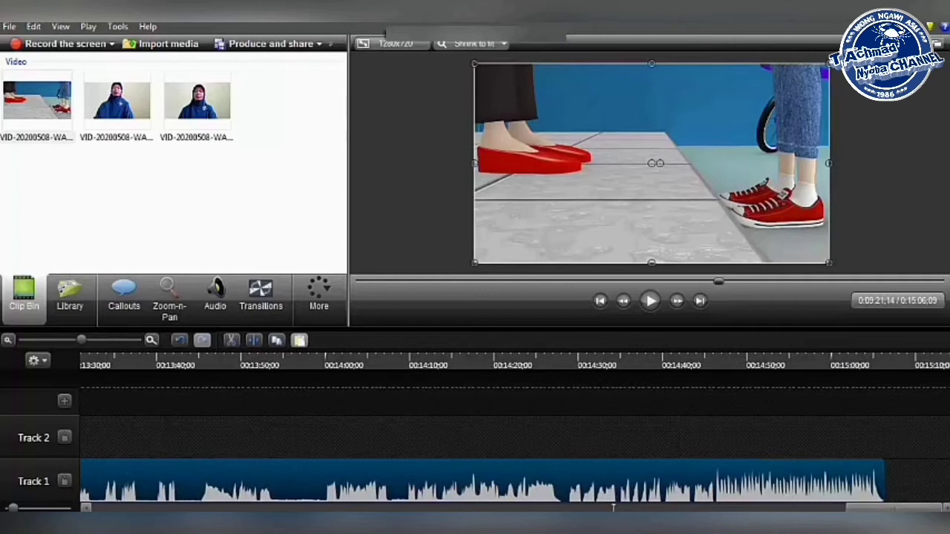
Step: Add VID-20200508-WA0010.mp4 to Track 1 at the end of the second clip, at 00:15:06;09
left_click(892, 366)
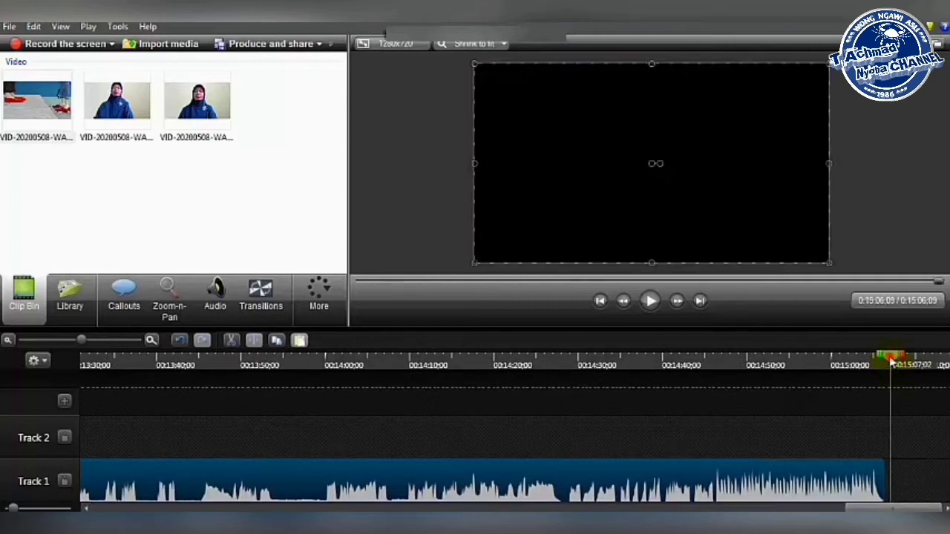
left_click(893, 484)
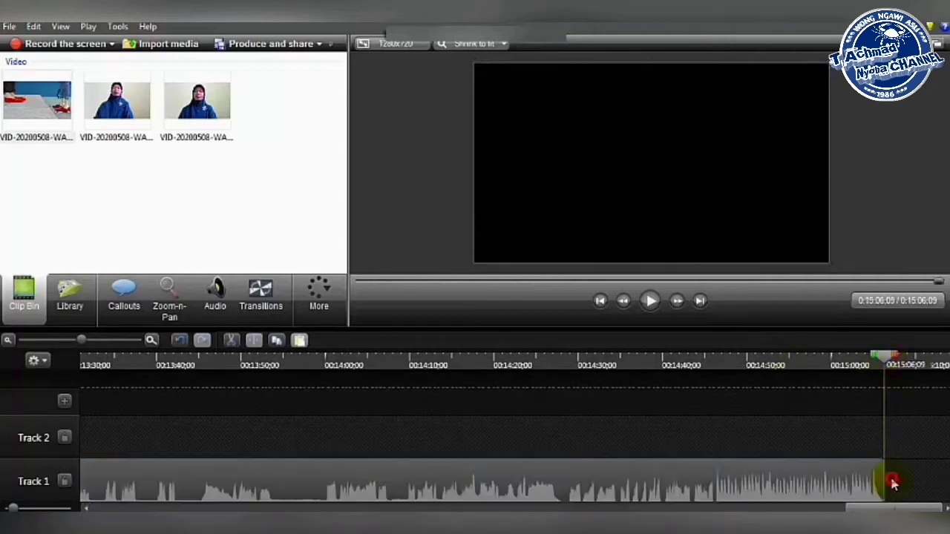
left_click(187, 106)
right_click(184, 102)
left_click(223, 109)
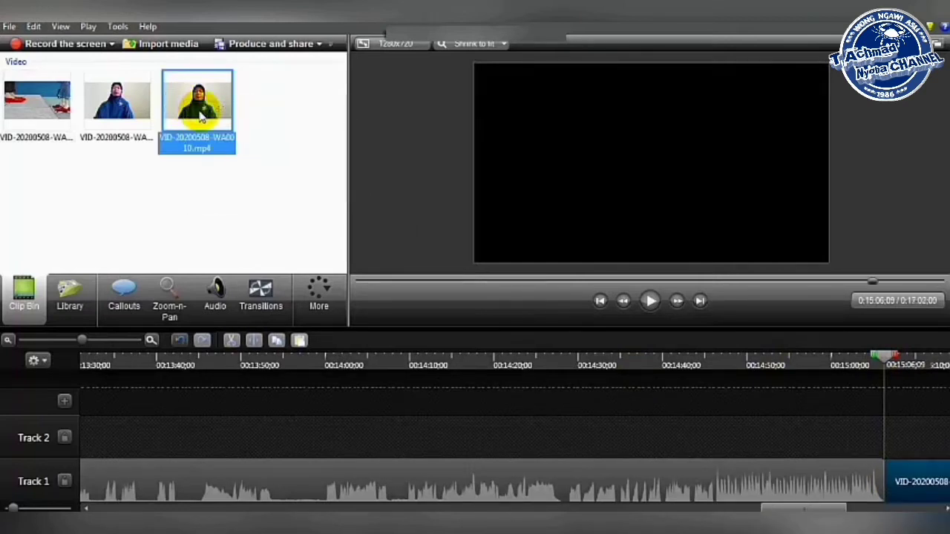
left_click(509, 440)
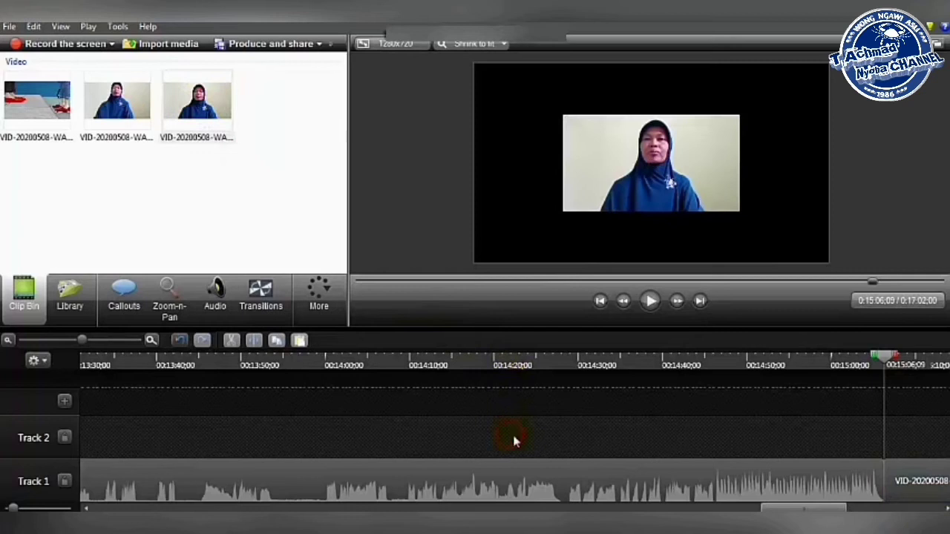
Step: Preview the start of the VID-20200508-WA0009.mp4 clip and split it at 00:00:00;27
left_click_drag(798, 508, 111, 508)
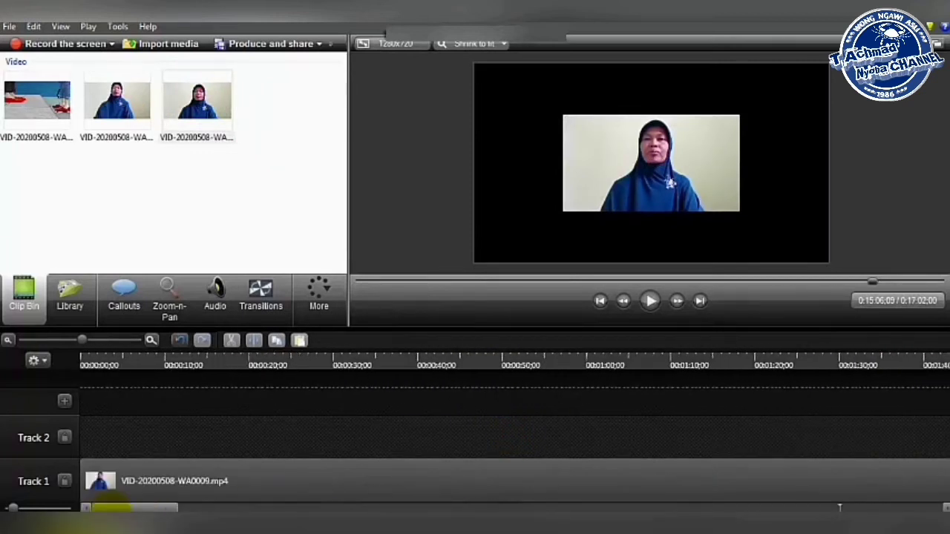
left_click(85, 364)
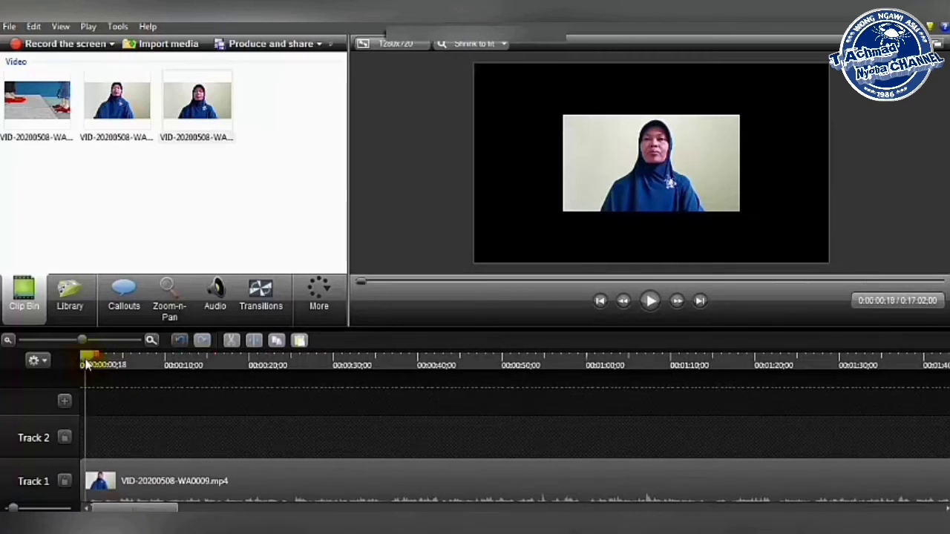
left_click_drag(85, 362, 80, 362)
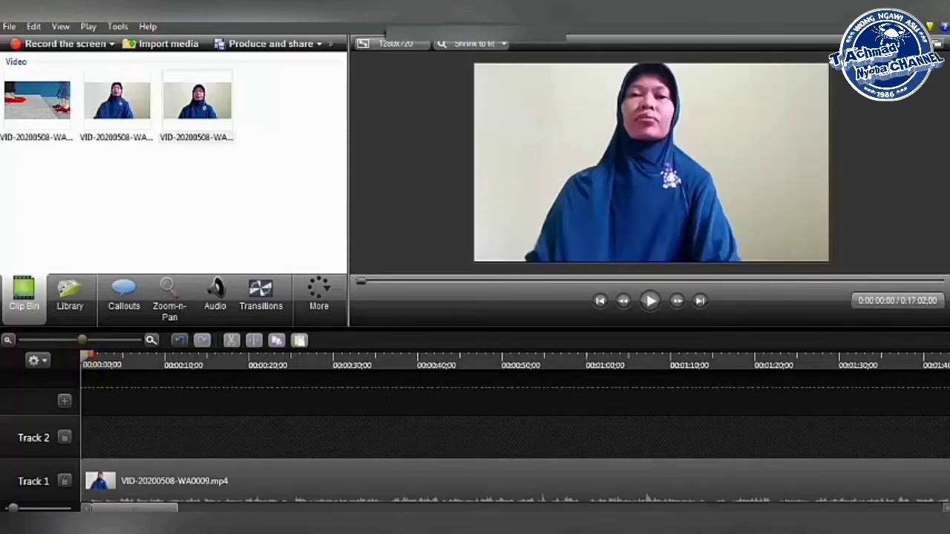
left_click(650, 300)
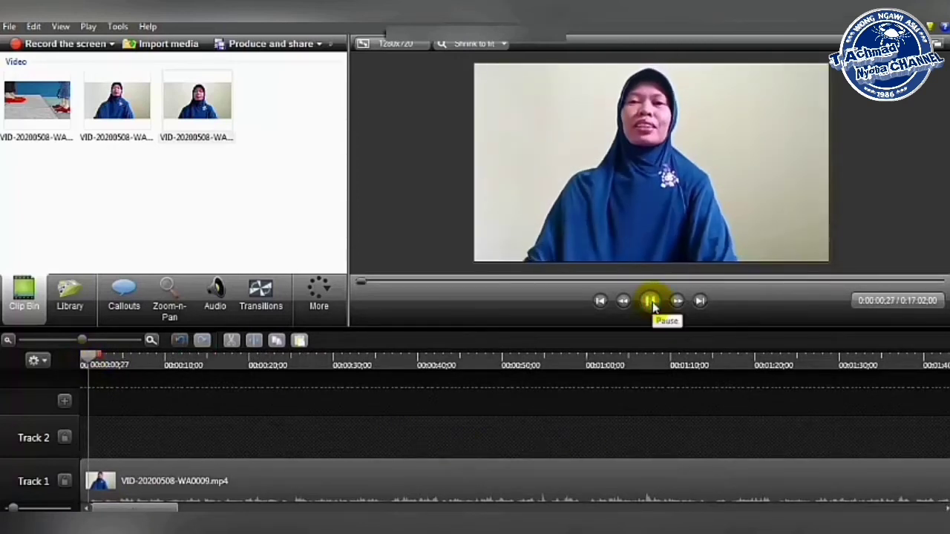
left_click(651, 300)
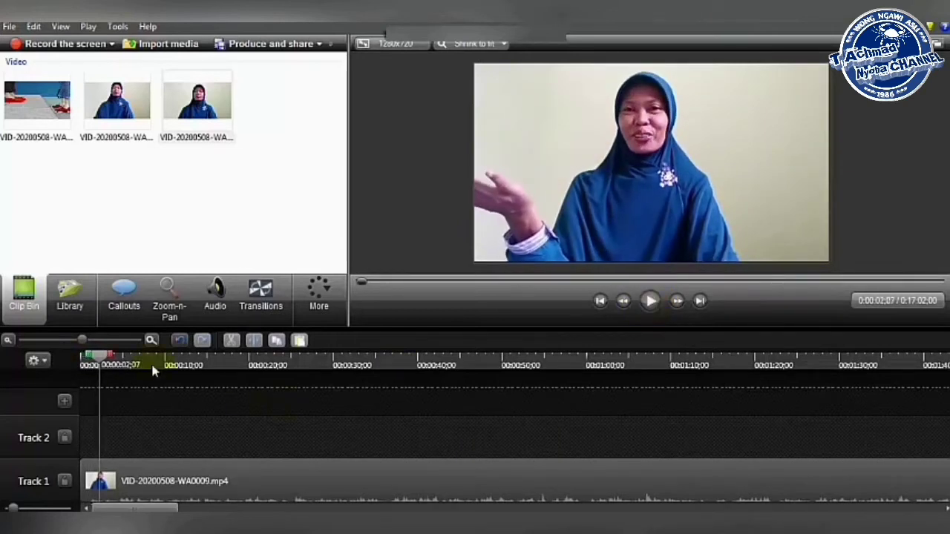
left_click_drag(101, 359, 90, 360)
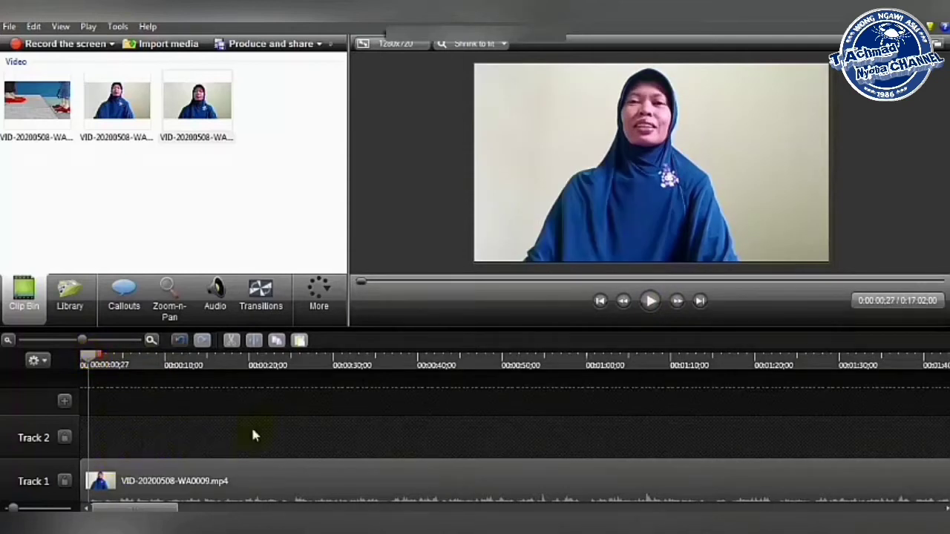
left_click(271, 481)
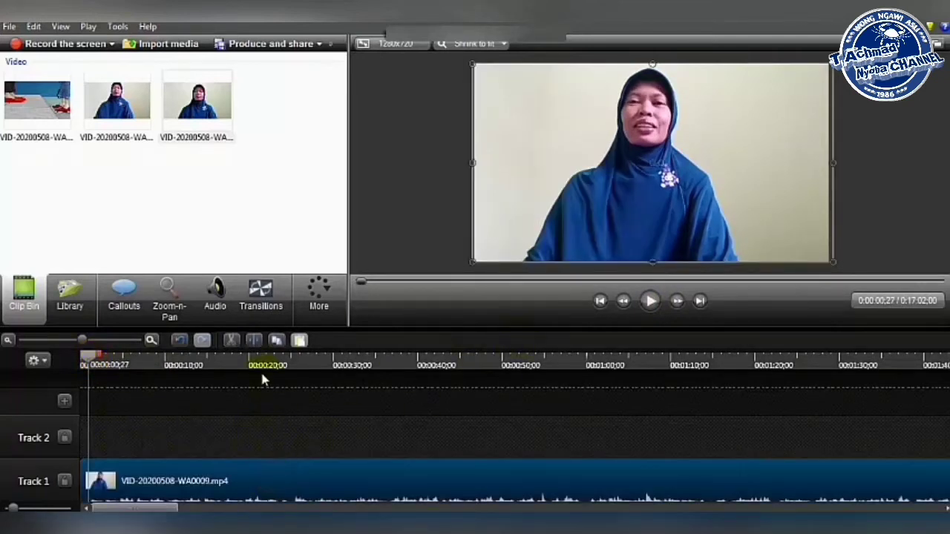
left_click(256, 348)
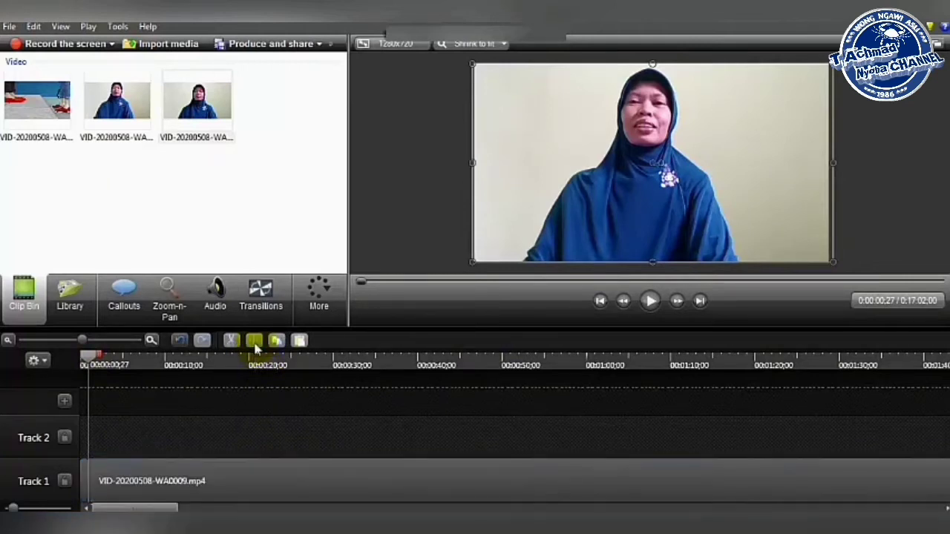
Step: Delete the short opening piece and move the rest of the VID-20200508-WA0009.mp4 clip to the start of Track 1
left_click(85, 480)
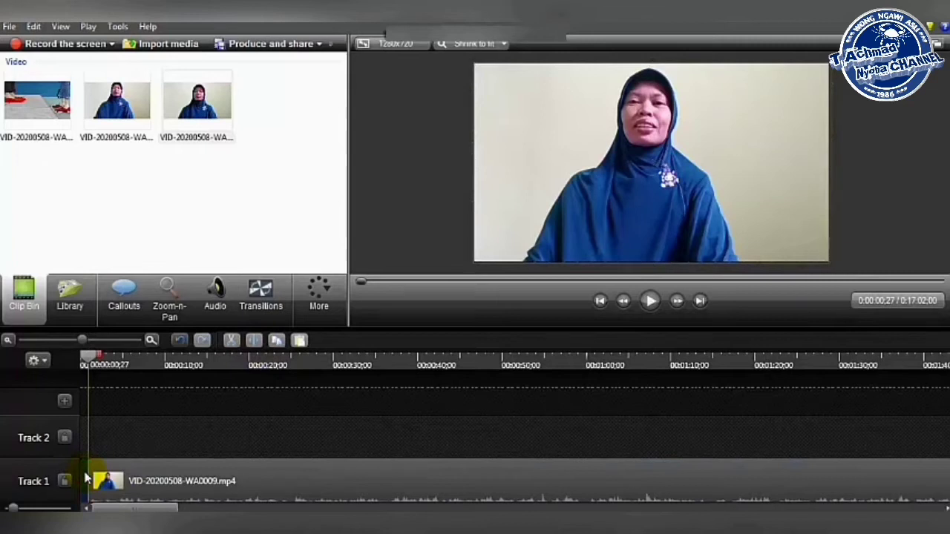
left_click(116, 473)
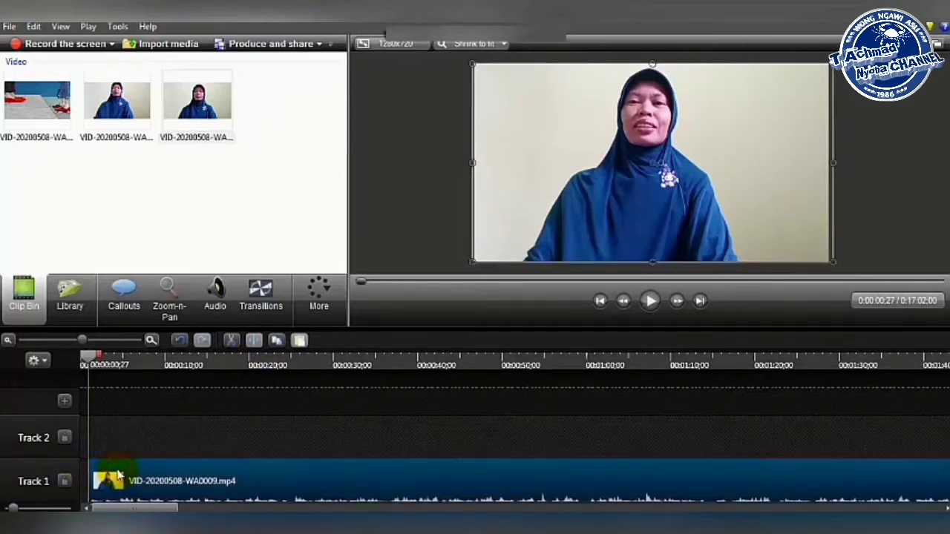
left_click_drag(127, 473, 113, 475)
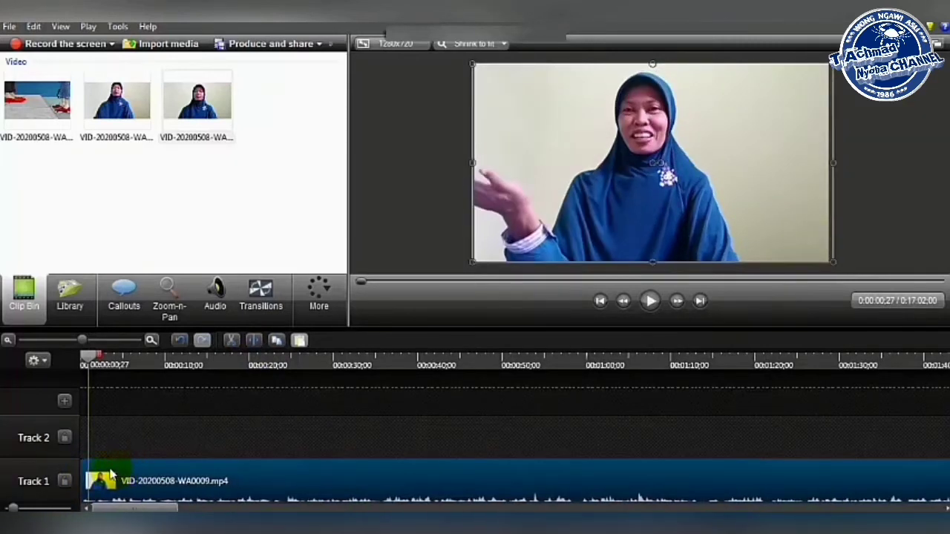
Step: Preview the end of the VID-20200508-WA0009.mp4 clip, split it at 00:09:17;00 and delete the piece after the split
left_click_drag(130, 508, 585, 509)
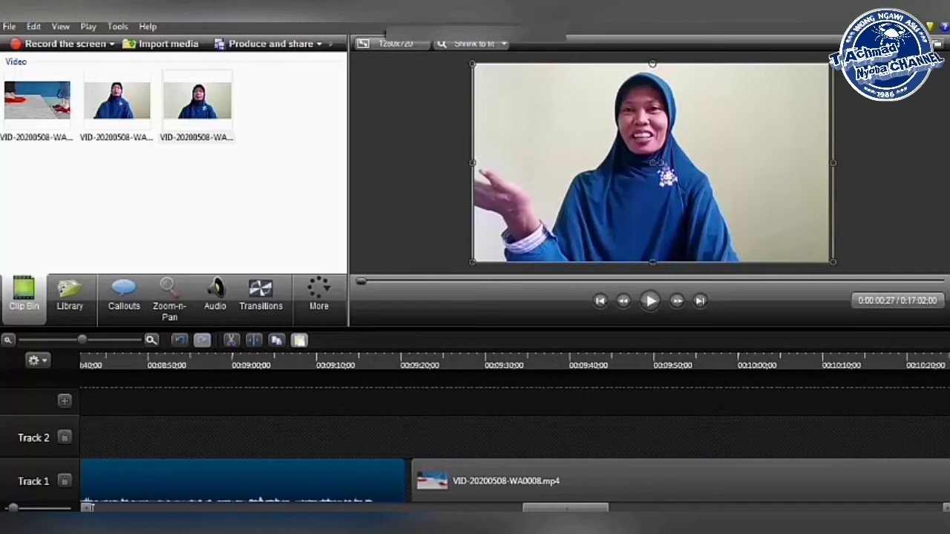
left_click(338, 364)
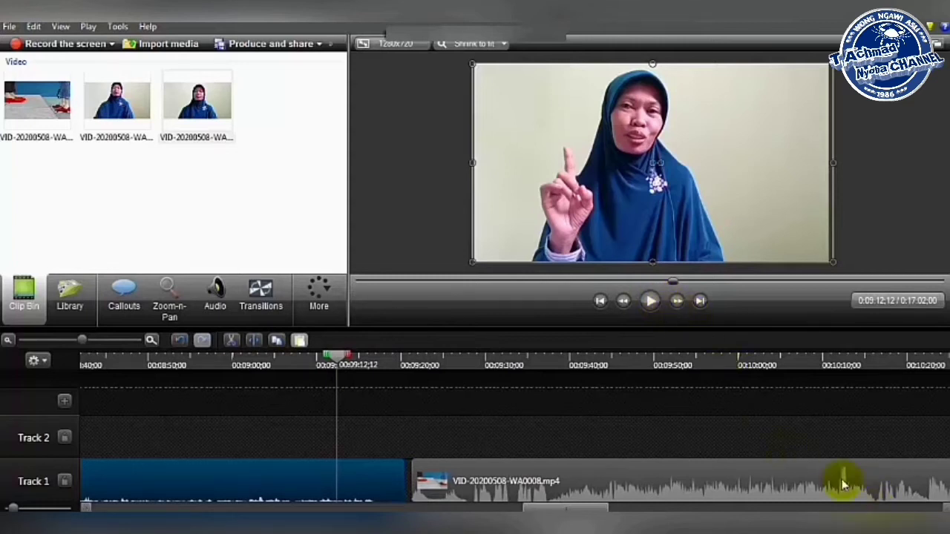
left_click(650, 301)
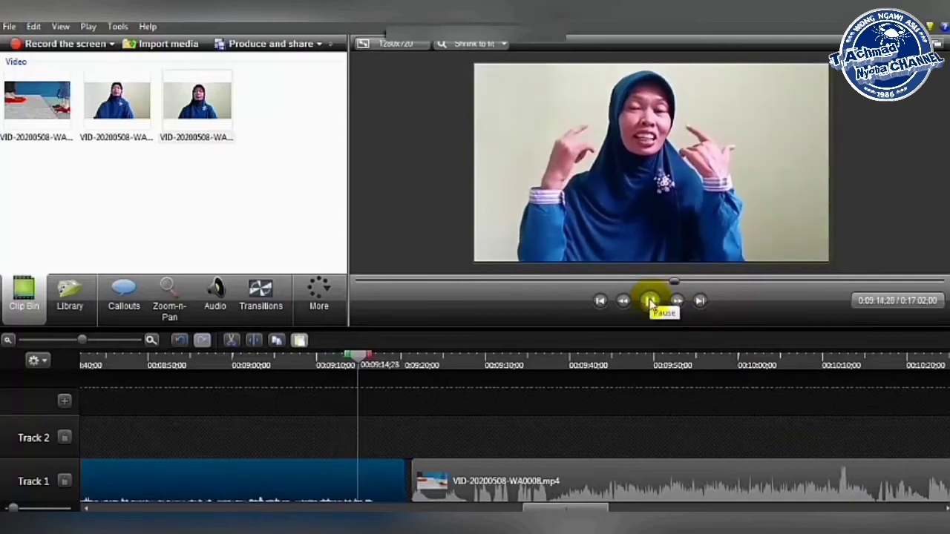
left_click(650, 301)
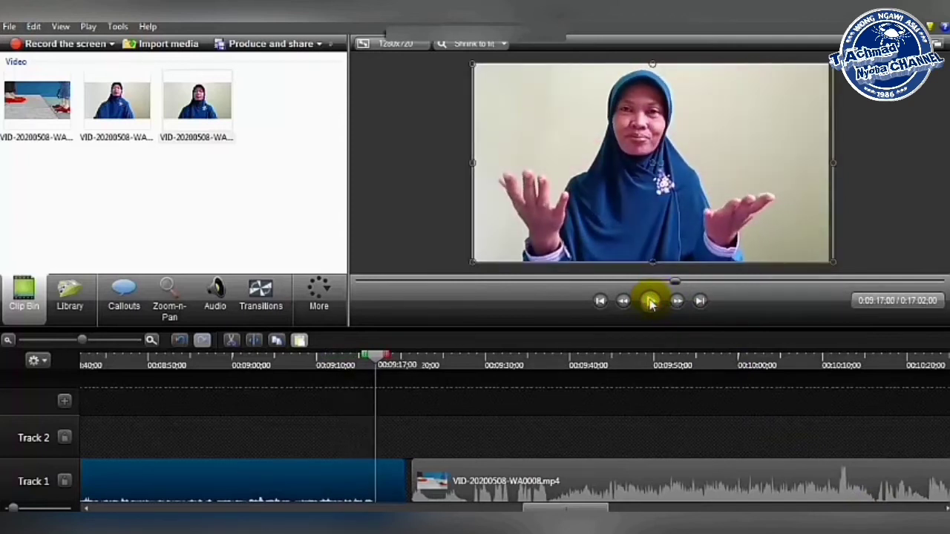
left_click(253, 340)
left_click(389, 471)
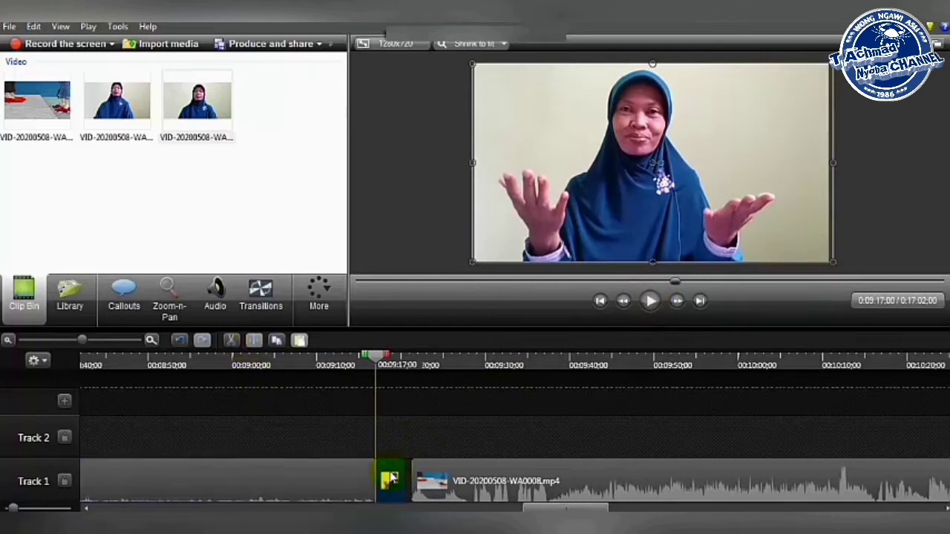
key("Delete")
Step: Move the VID-20200508-WA0008.mp4 clip back to 00:09:17;00 so that it directly follows the first clip
left_click(475, 474)
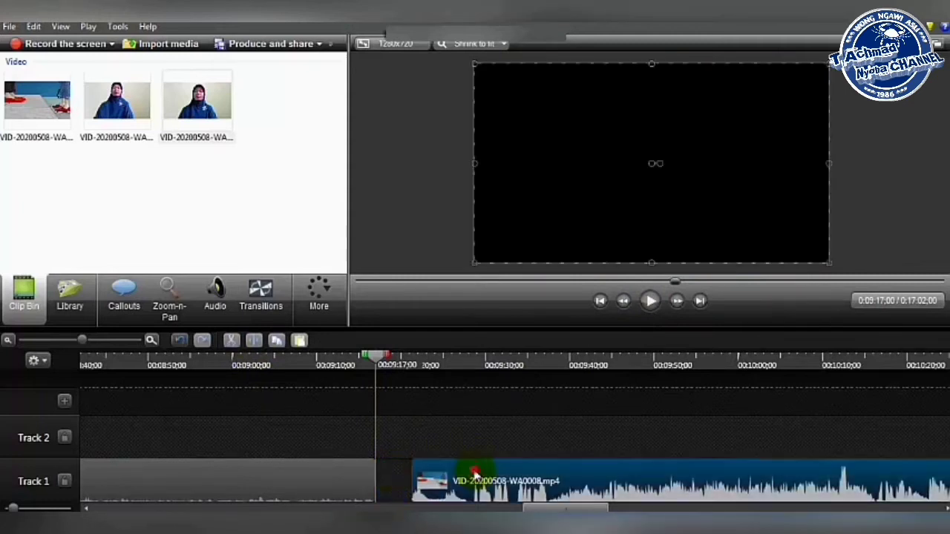
left_click_drag(460, 478, 425, 478)
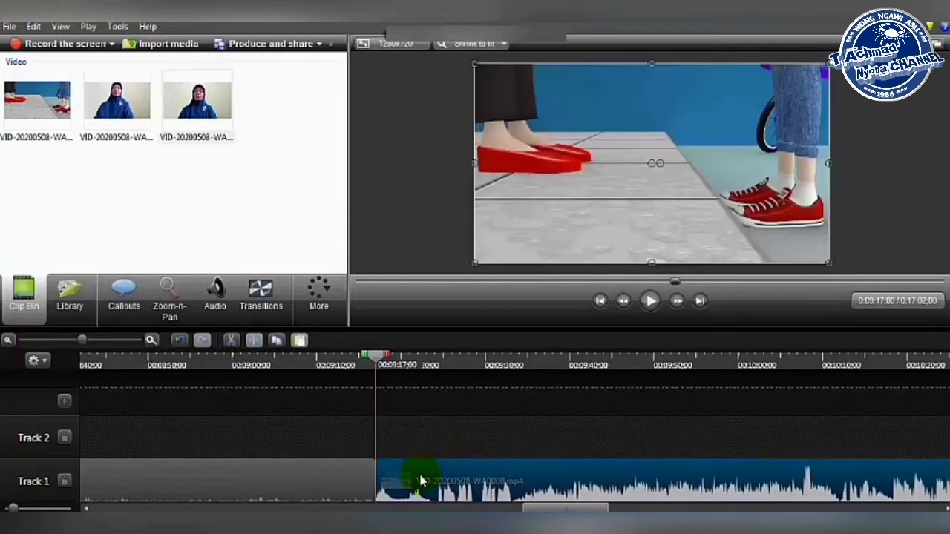
left_click(415, 435)
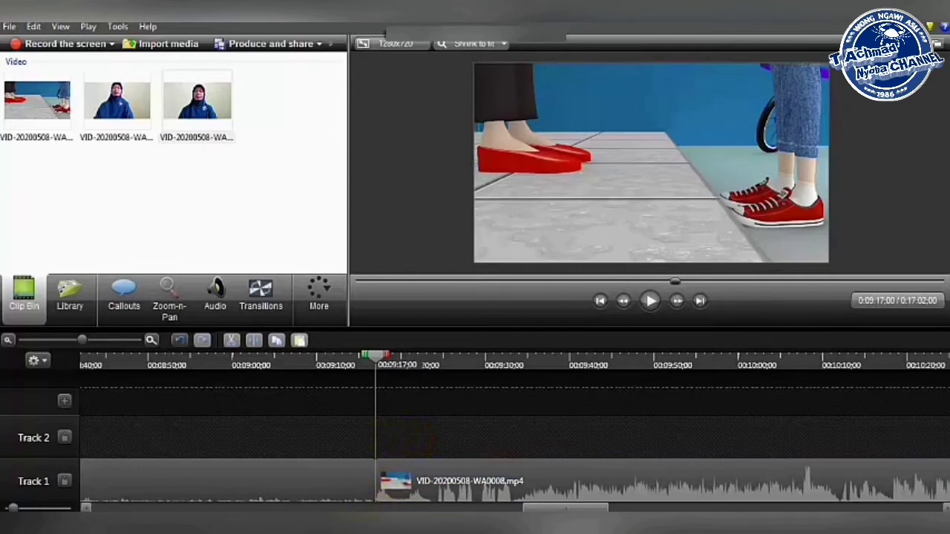
Step: Preview the last part of the VID-20200508-WA0008.mp4 clip, split it at 00:14:23;06 and delete everything after the split
left_click(547, 507)
left_click_drag(548, 508, 820, 508)
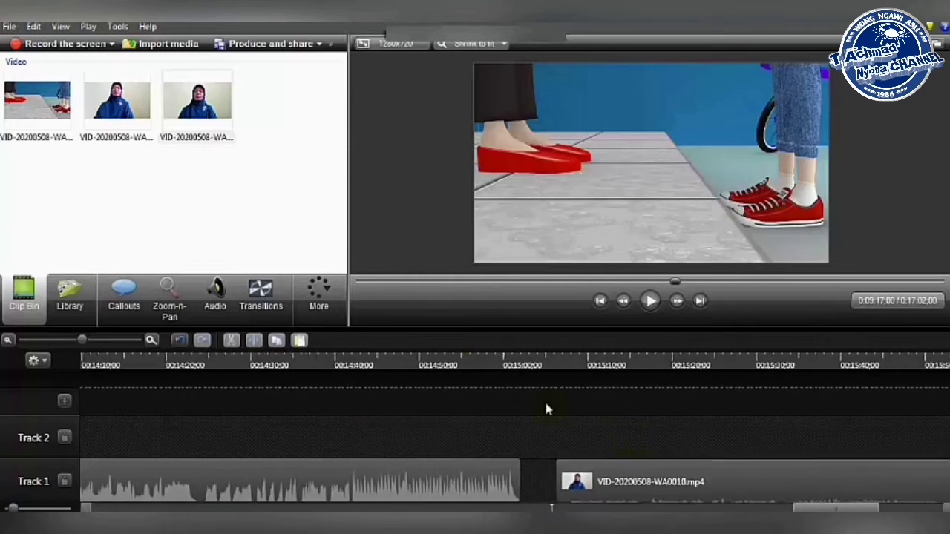
left_click(282, 363)
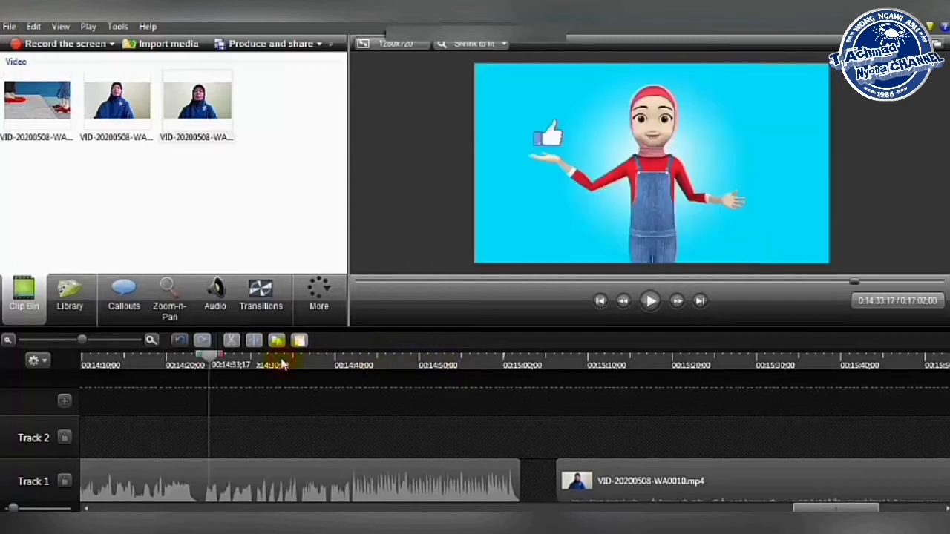
left_click(645, 308)
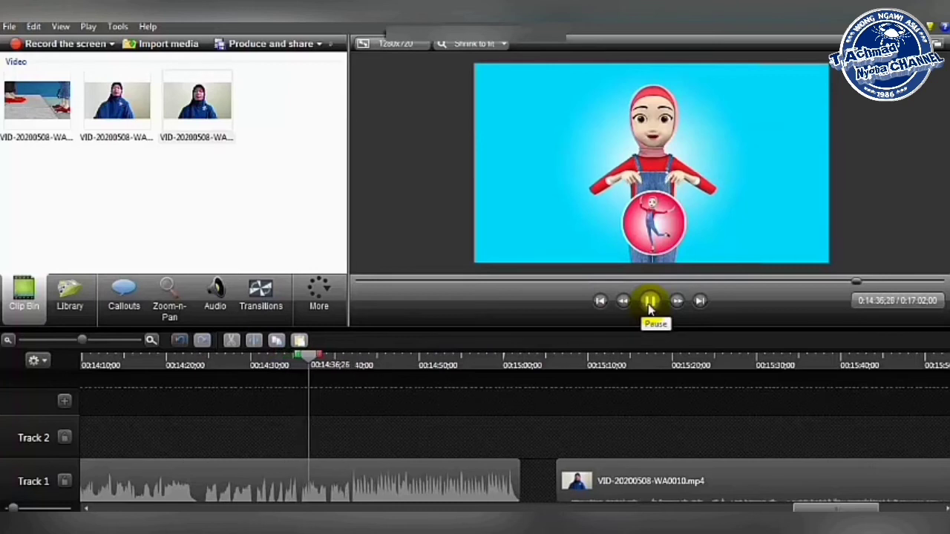
left_click(649, 303)
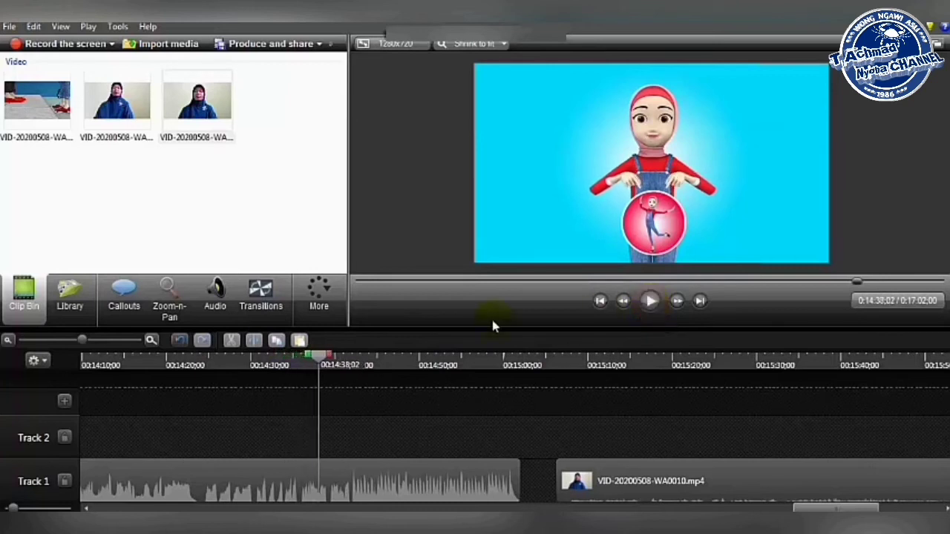
left_click(170, 367)
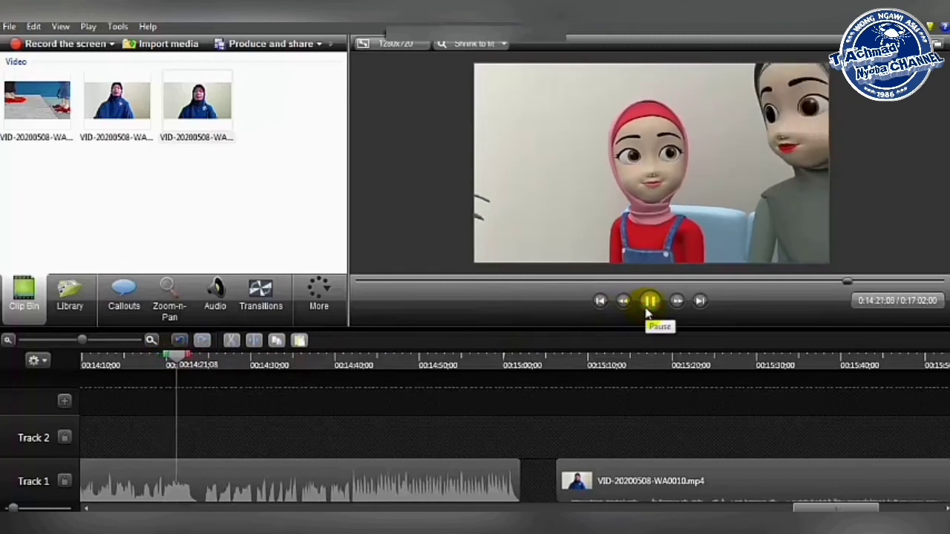
left_click(649, 301)
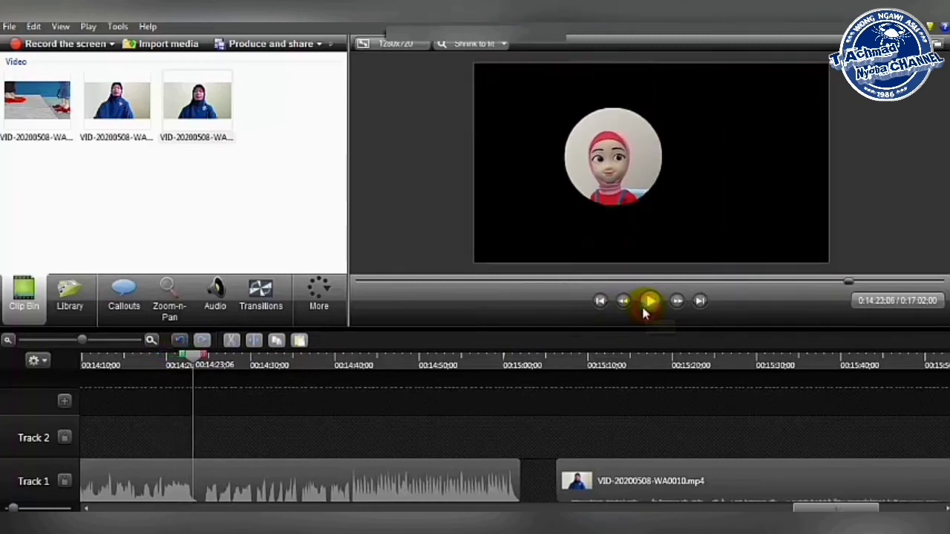
left_click(318, 492)
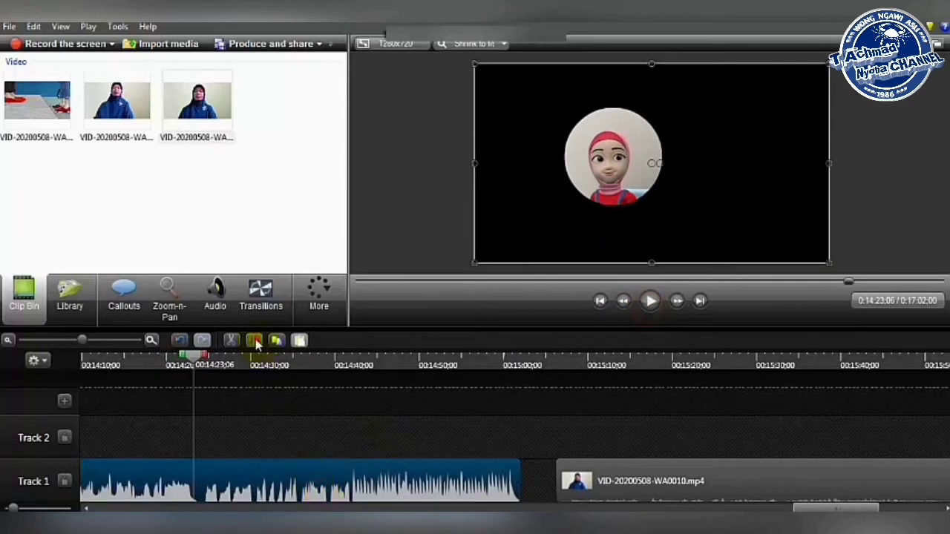
key("s")
left_click(271, 475)
key("Delete")
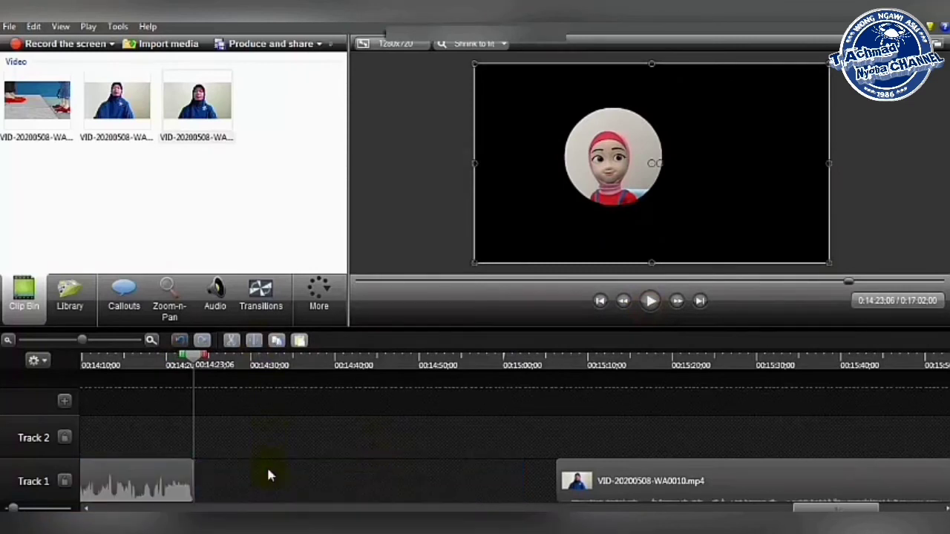
Step: Move the VID-20200508-WA0010.mp4 clip back to 00:14:23;06, directly against the end of the trimmed second clip
left_click(335, 455)
left_click(575, 481)
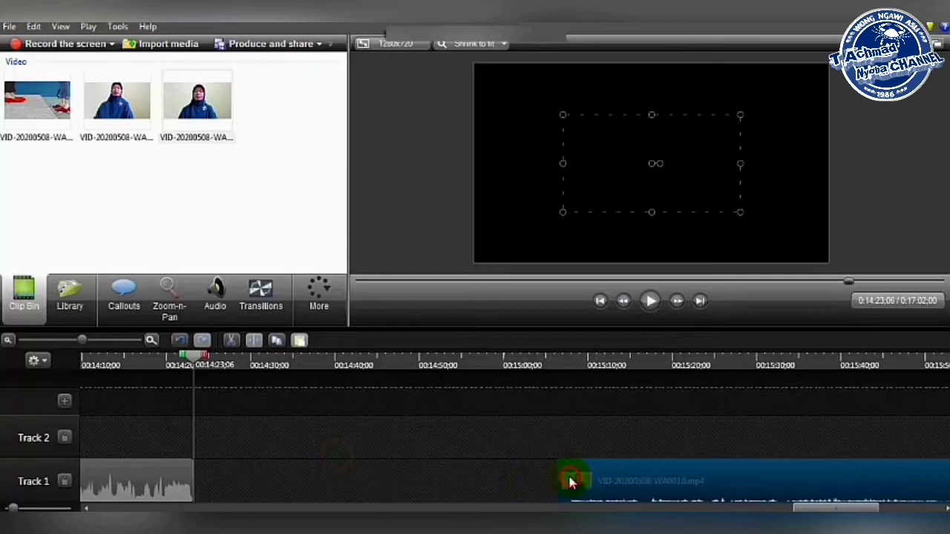
left_click_drag(596, 472, 189, 468)
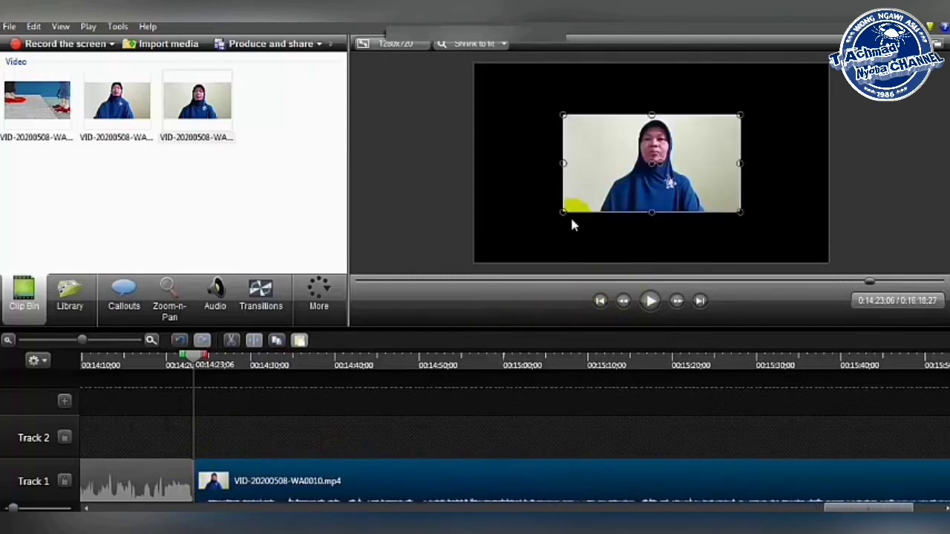
Step: Enlarge the VID-20200508-WA0010.mp4 video on the canvas to fill the 1280 x 720 frame, and play it from 00:14:23;06
left_click_drag(562, 213, 474, 262)
left_click_drag(739, 116, 811, 68)
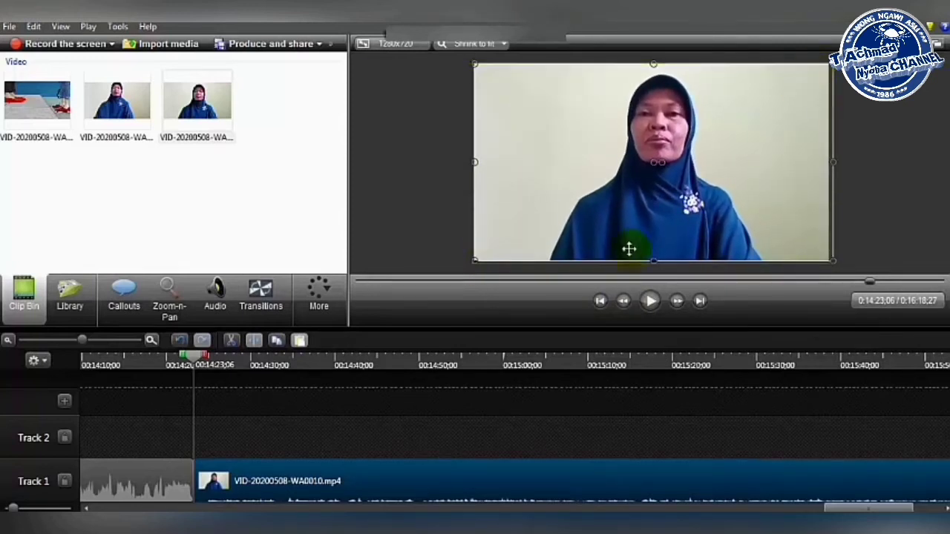
left_click(643, 310)
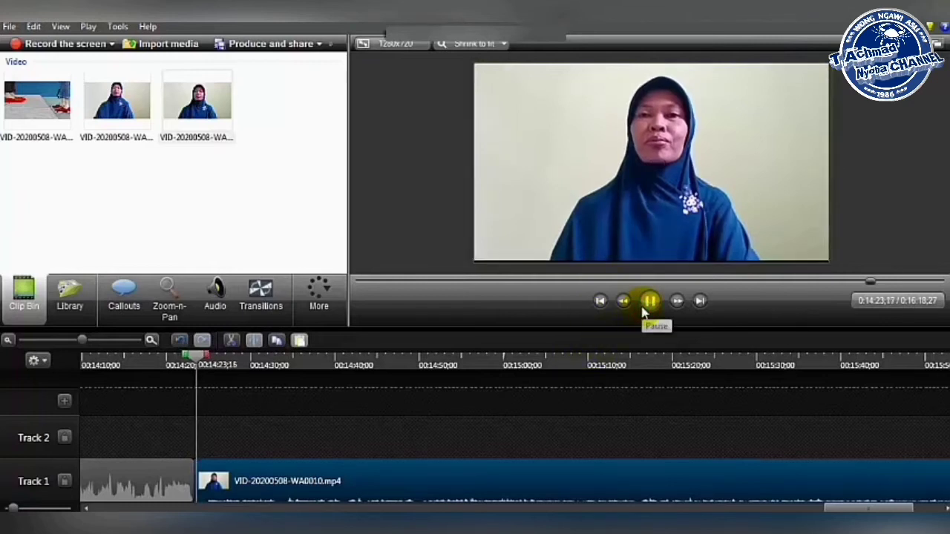
Step: Split the VID-20200508-WA0010.mp4 clip at 00:14:24;14, delete the short piece before the split and move the remainder back to 00:14:23;06
left_click(647, 303)
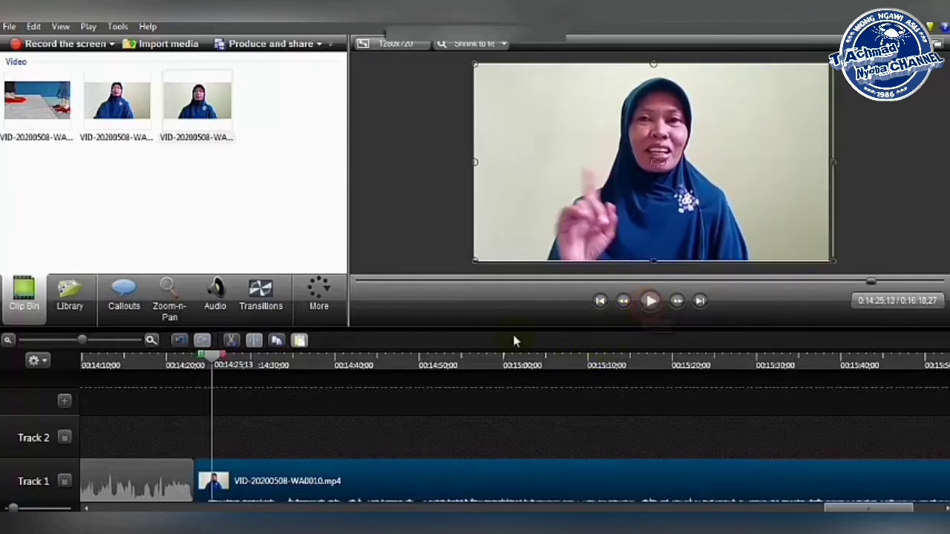
left_click_drag(215, 361, 207, 361)
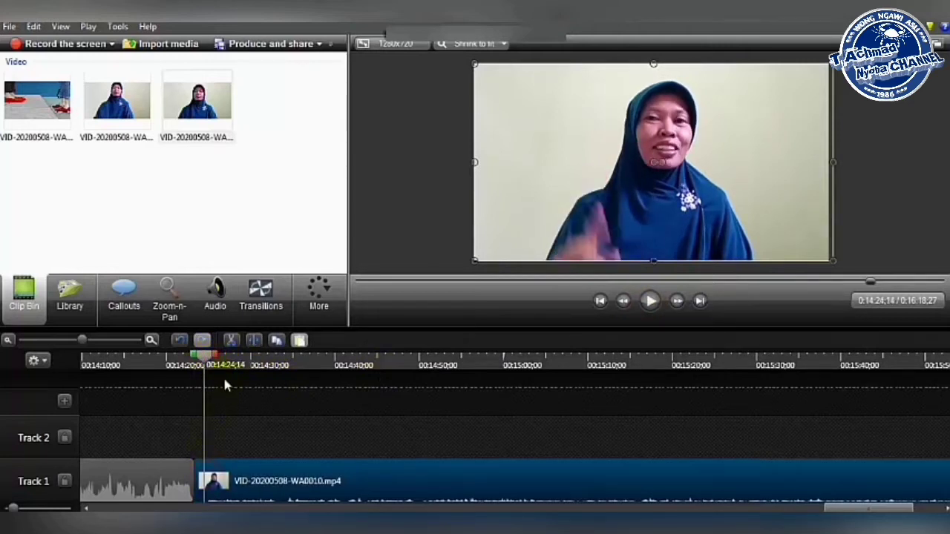
left_click(253, 340)
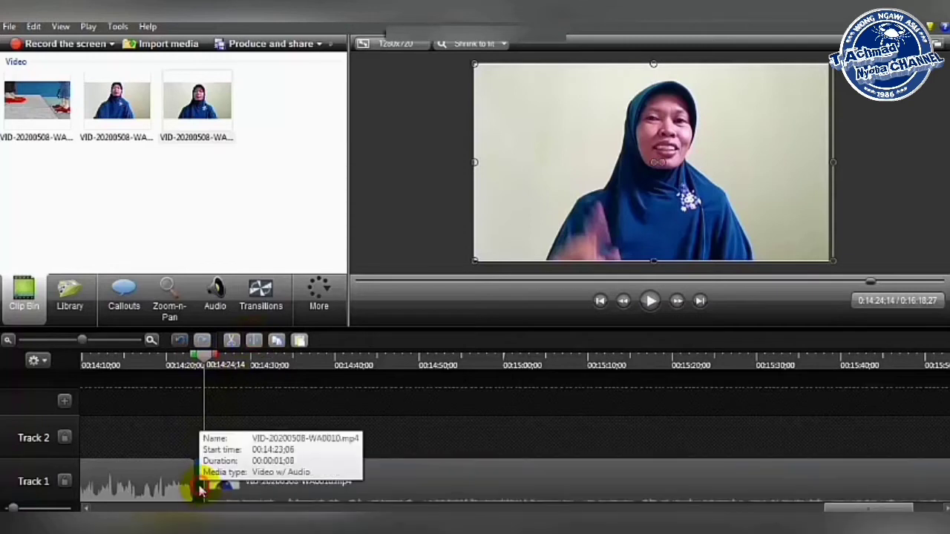
left_click(225, 480)
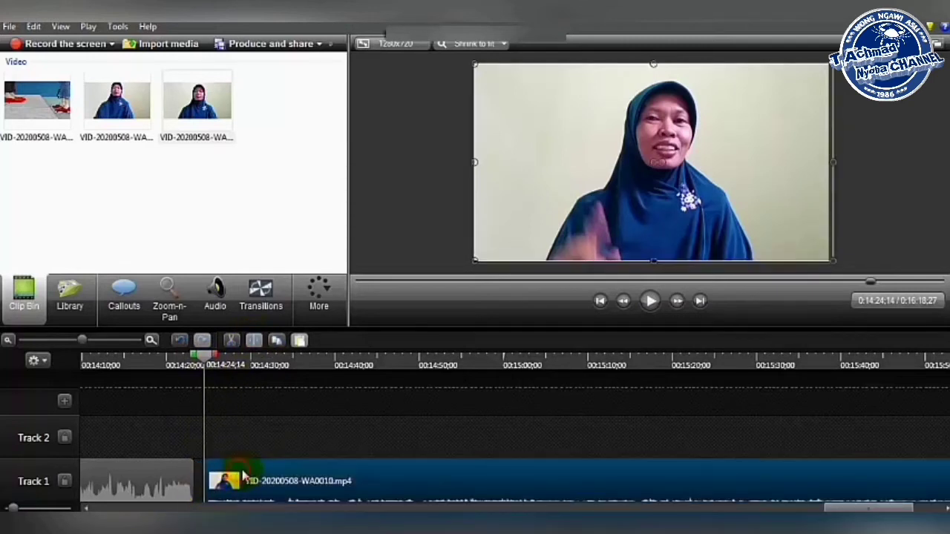
left_click_drag(225, 480, 215, 481)
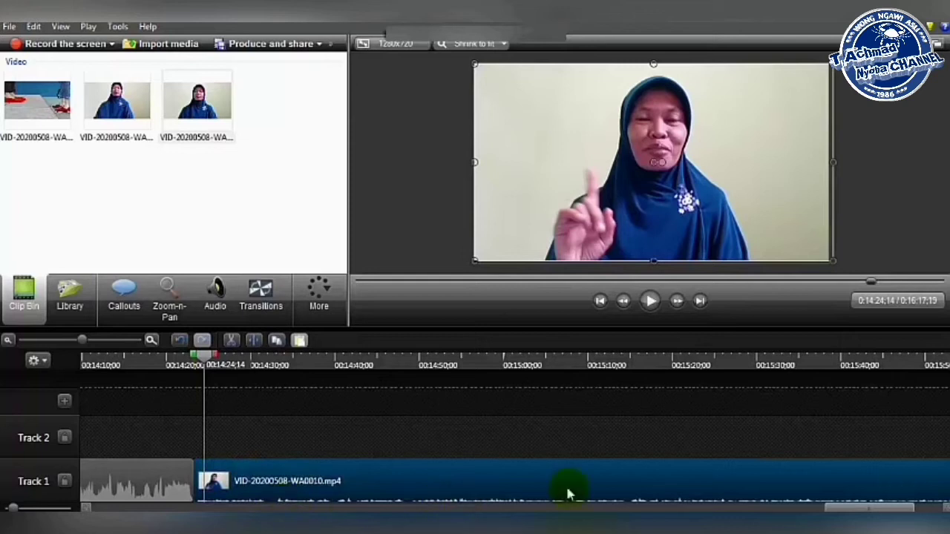
Step: Preview the last part of the VID-20200508-WA0010.mp4 clip, split it at 00:16:13;21 and delete everything after the split
scroll(832, 507, "right", 5)
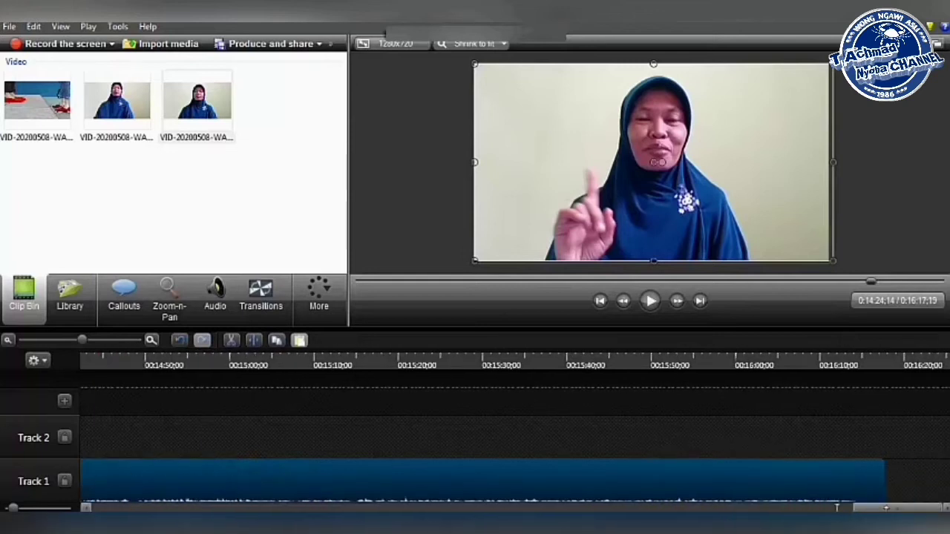
left_click(866, 368)
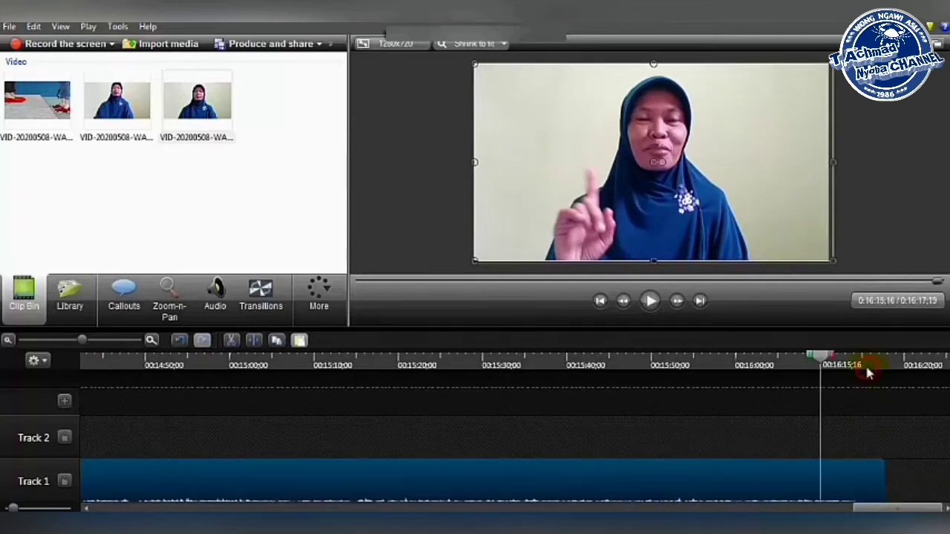
left_click(651, 301)
left_click(816, 366)
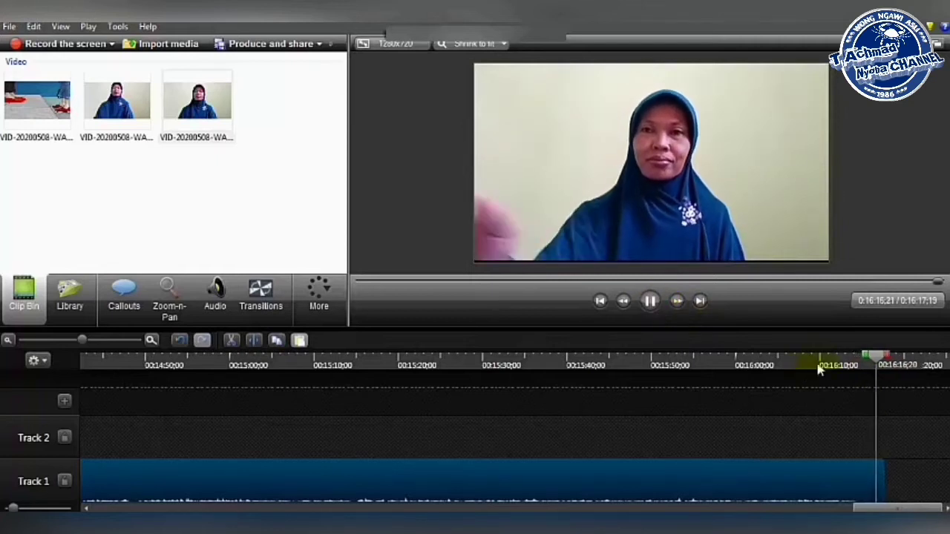
left_click(650, 301)
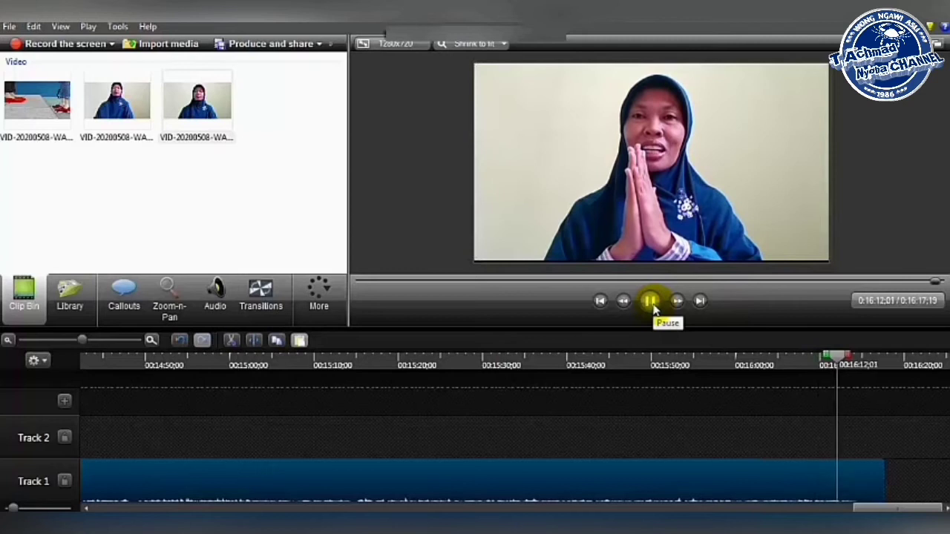
left_click(651, 303)
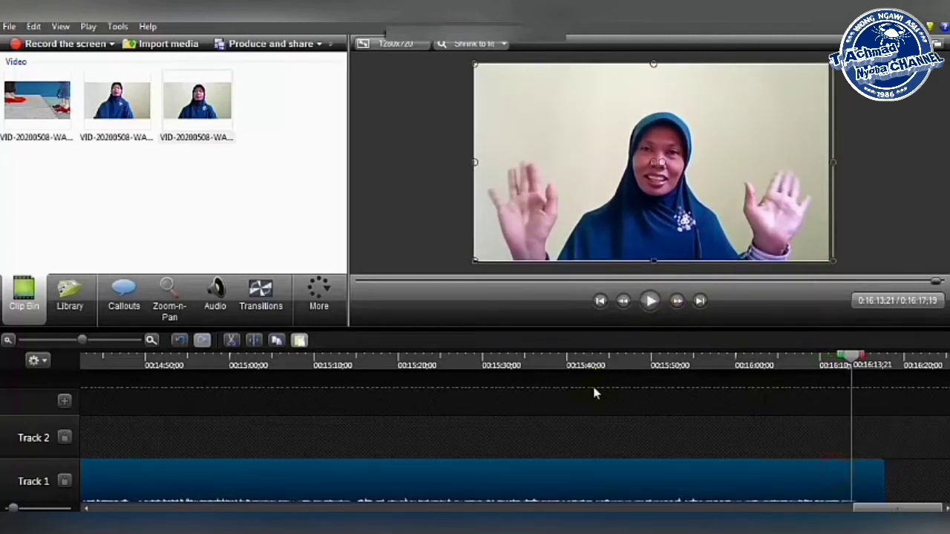
left_click(255, 341)
left_click(865, 475)
key("Delete")
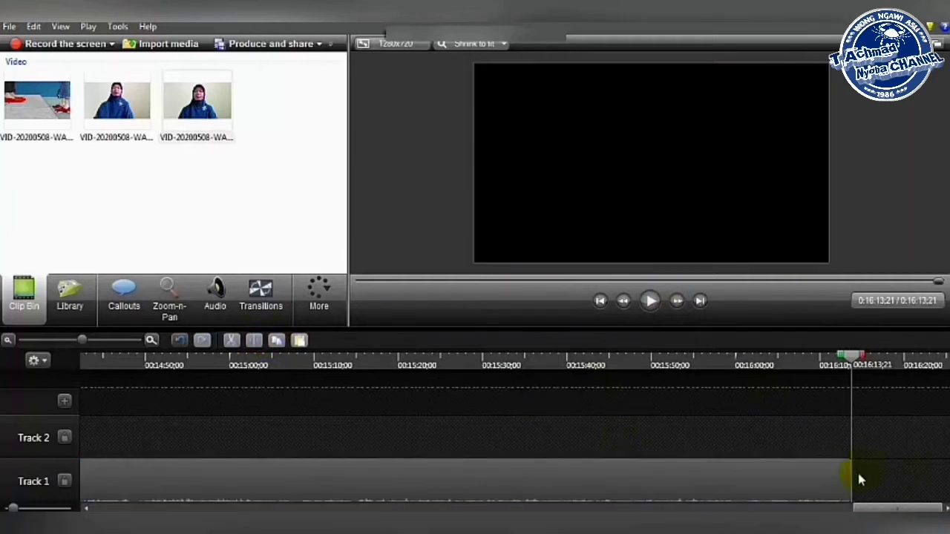
Step: Select the VID-20200508-WA0009.mp4 clip at the start of the timeline and browse the available transitions
left_click_drag(865, 509, 136, 509)
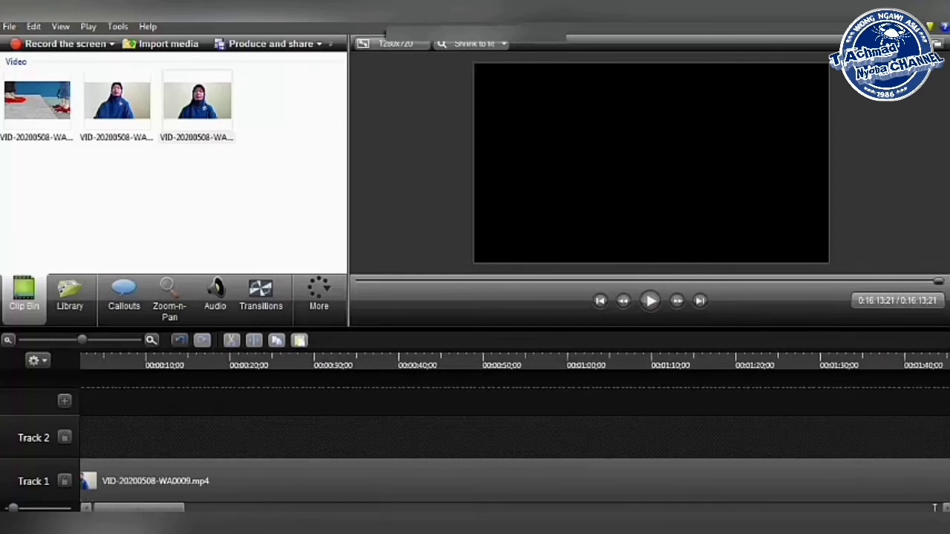
left_click(179, 485)
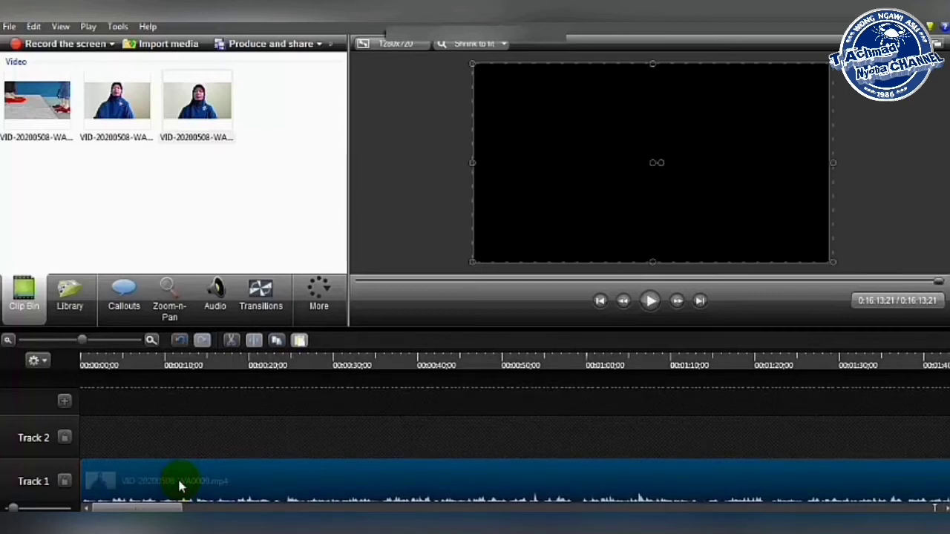
left_click(256, 301)
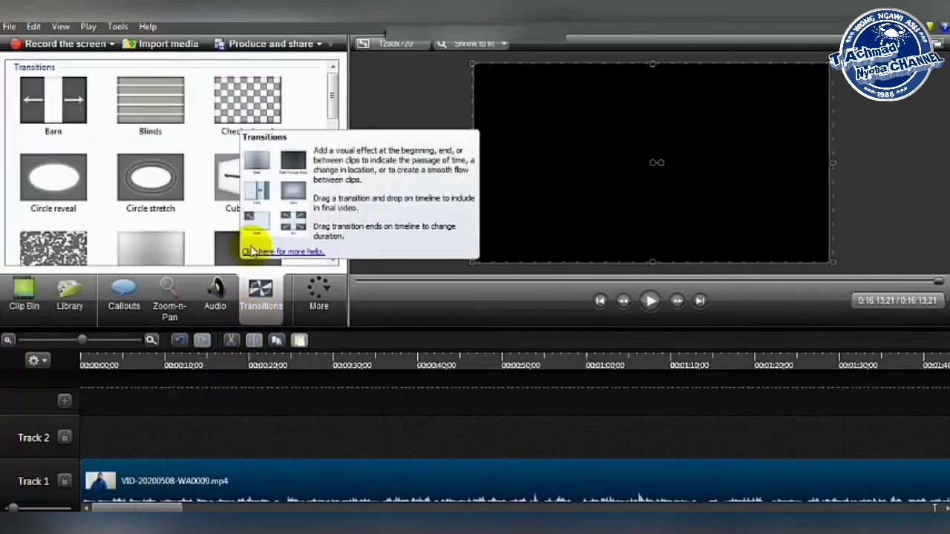
left_click(331, 104)
left_click_drag(331, 104, 333, 144)
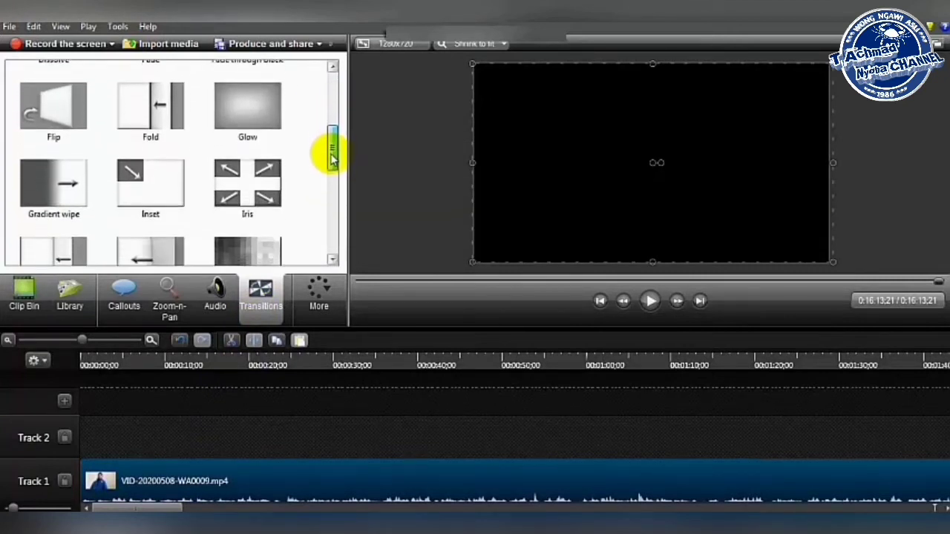
left_click(72, 173)
left_click_drag(331, 158, 331, 253)
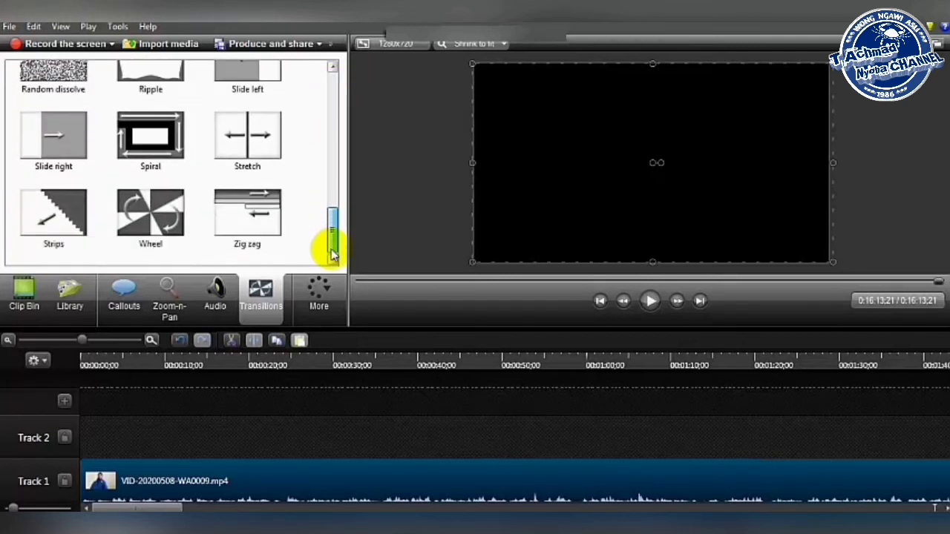
Step: Try the Wheel transition at the start of the VID-20200508-WA0009.mp4 clip, preview it and delete it
left_click_drag(145, 200, 92, 432)
left_click_drag(89, 466, 90, 467)
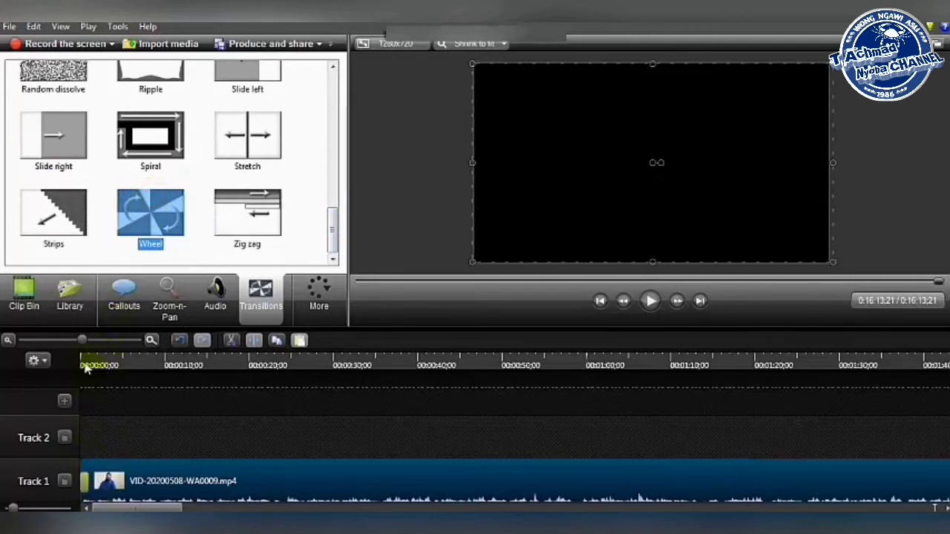
left_click(85, 362)
left_click(647, 299)
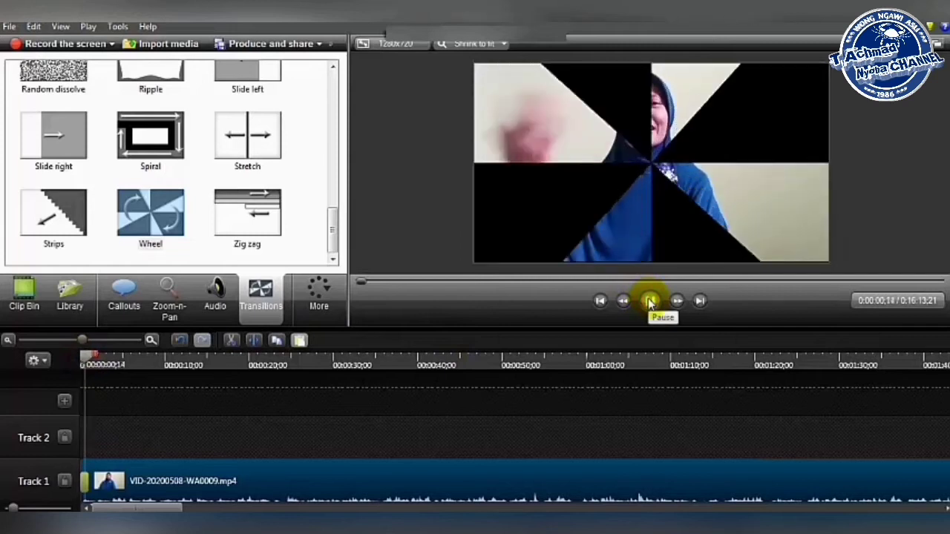
left_click(649, 300)
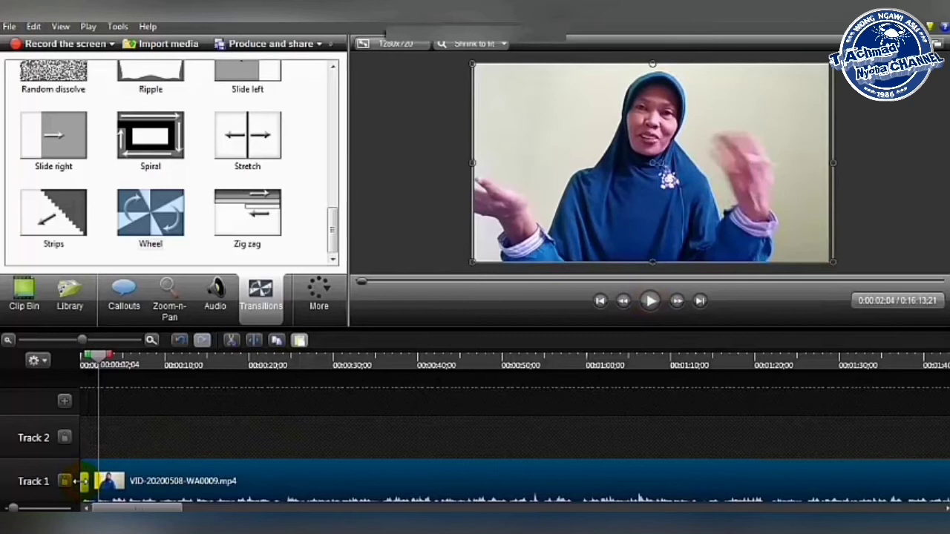
key("Delete")
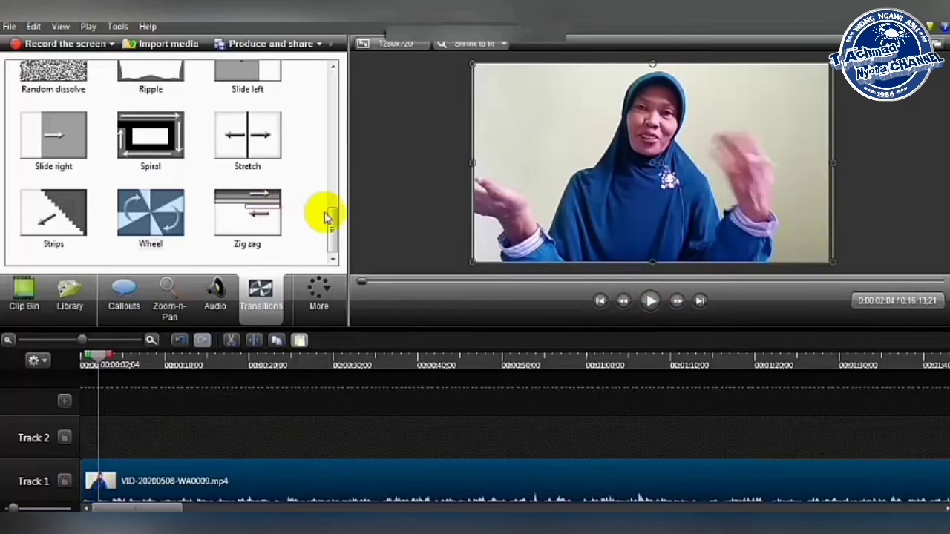
Step: Add a Gradient wipe transition to the start of the VID-20200508-WA0009.mp4 clip and preview it from 00:00:00;00
left_click_drag(334, 230, 333, 165)
left_click_drag(64, 97, 89, 468)
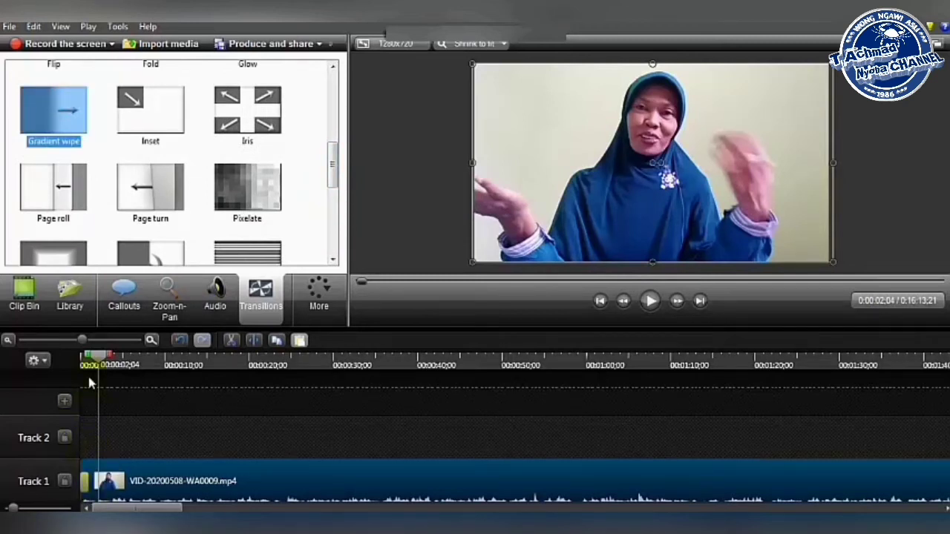
left_click_drag(96, 364, 65, 354)
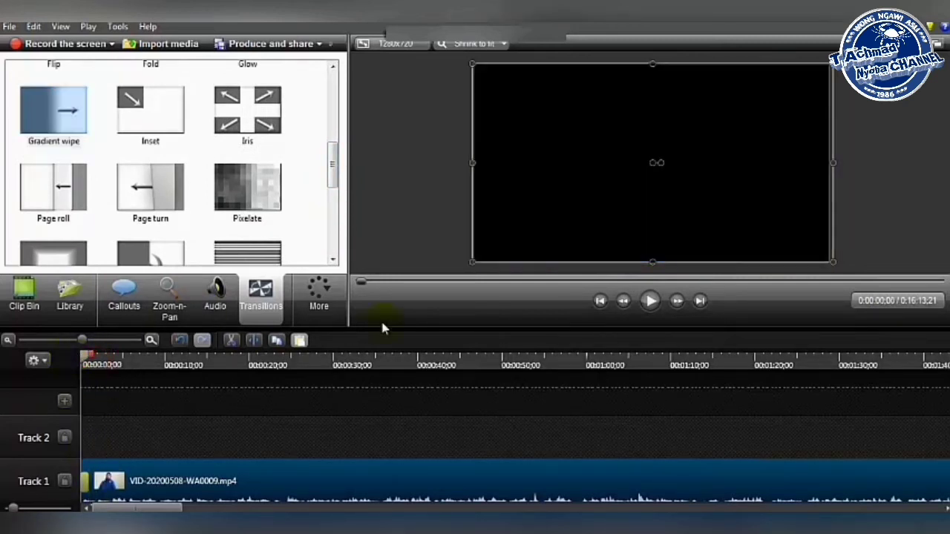
left_click(650, 301)
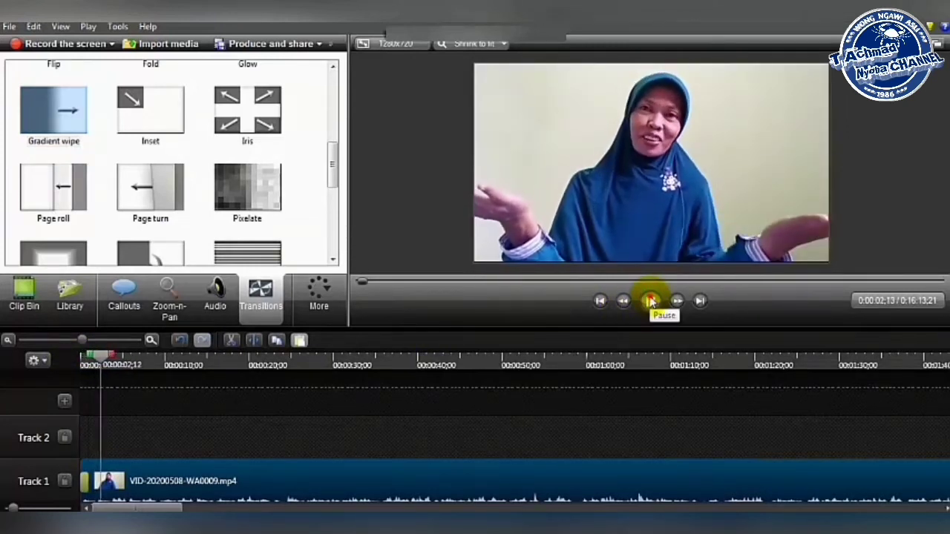
left_click(650, 300)
Step: Add a Gradient wipe transition between the first clip and VID-20200508-WA0008.mp4, and preview it from 00:09:15;07
left_click_drag(178, 507, 605, 509)
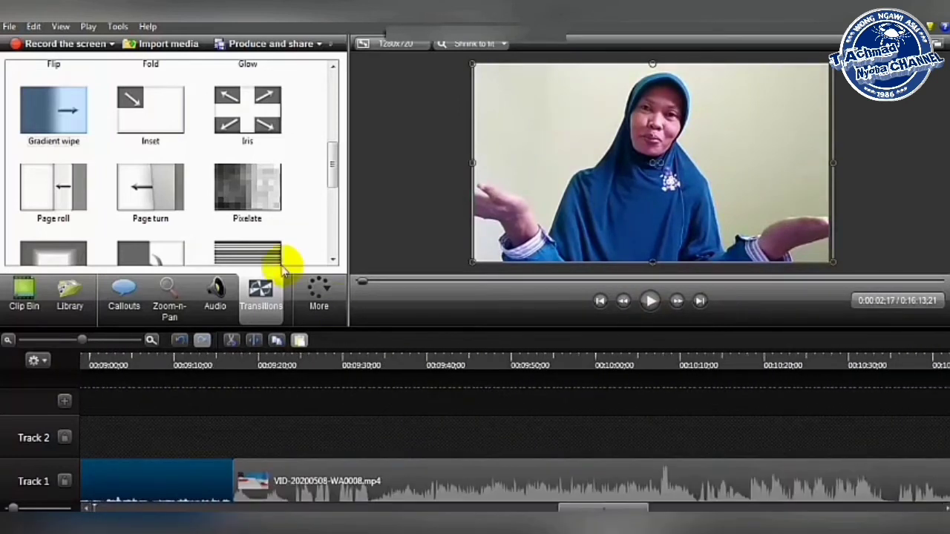
mouse_move(64, 99)
left_mouse_down()
mouse_move(161, 248)
mouse_move(231, 444)
mouse_move(263, 467)
left_mouse_up()
left_click(219, 366)
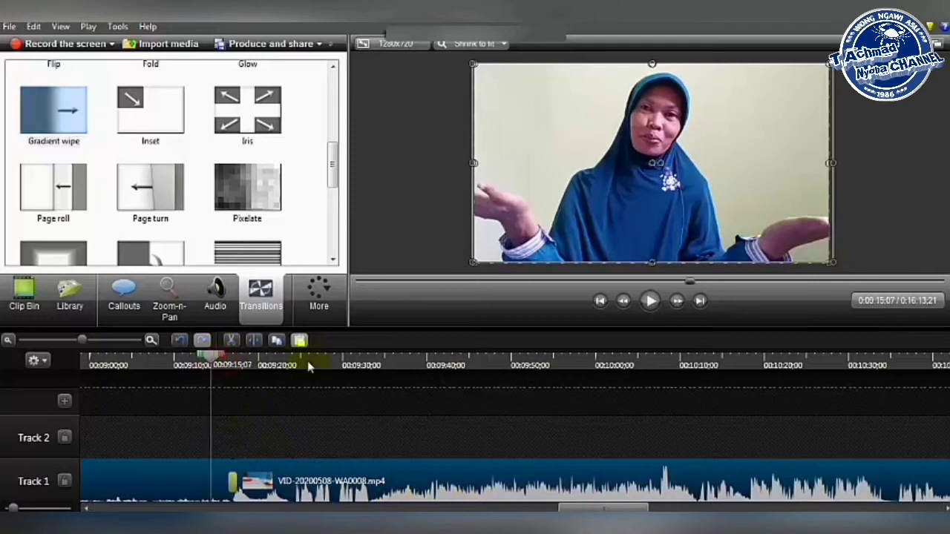
left_click(650, 301)
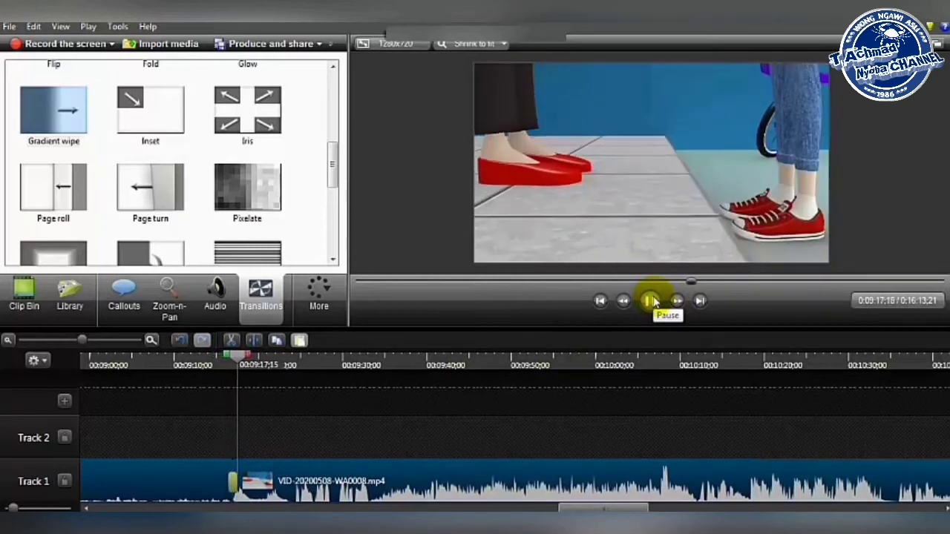
left_click(650, 301)
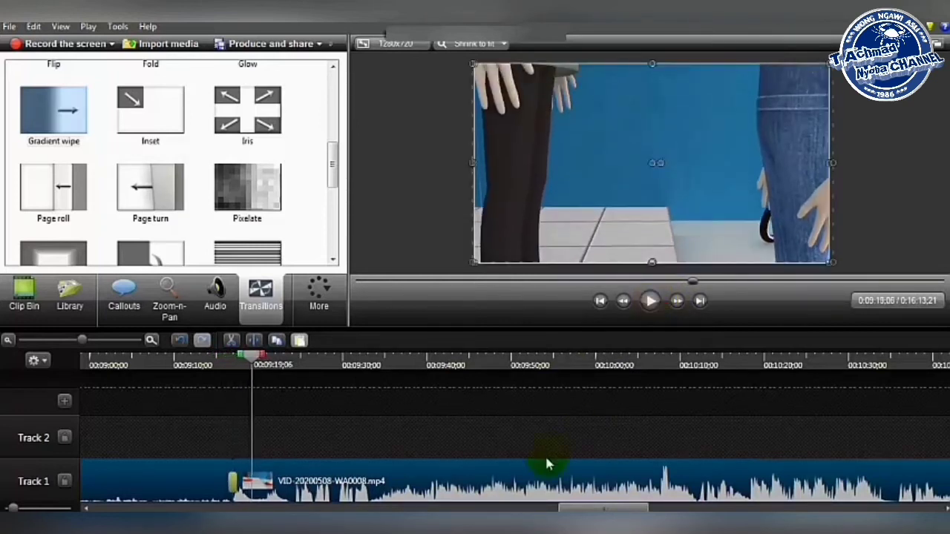
Step: Add a Gradient wipe transition between the second clip and VID-20200508-WA0010.mp4, and preview it from 00:14:21;05
left_click_drag(585, 509, 841, 509)
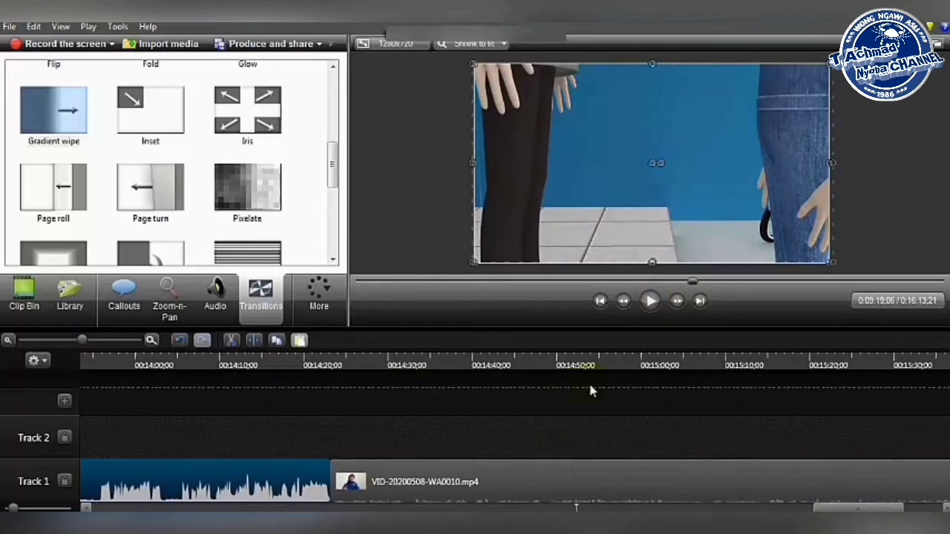
left_click_drag(46, 104, 319, 434)
left_click(475, 489)
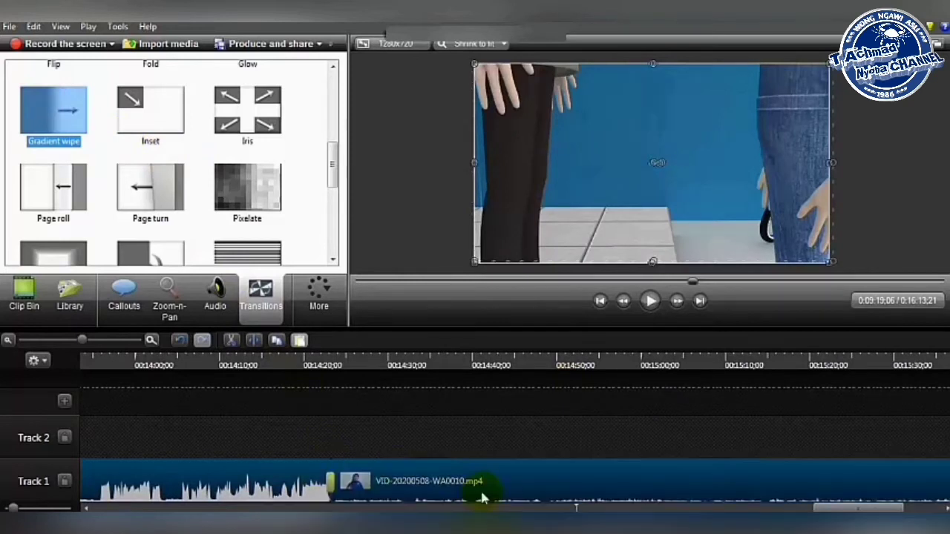
left_click(315, 363)
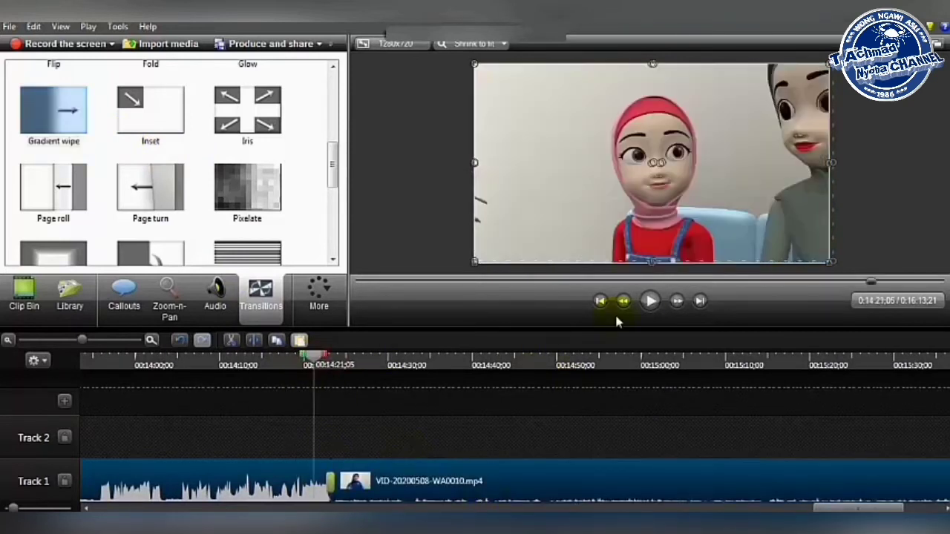
left_click(648, 302)
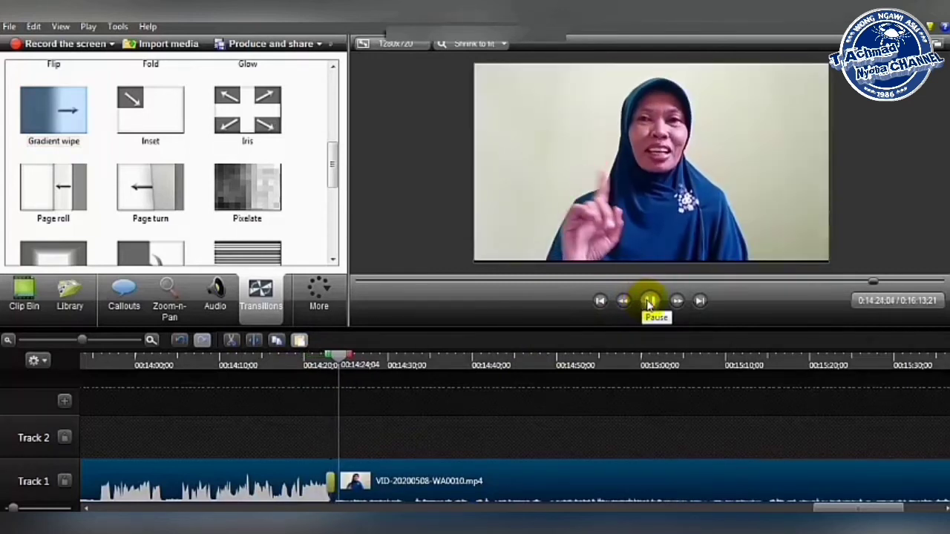
left_click(649, 300)
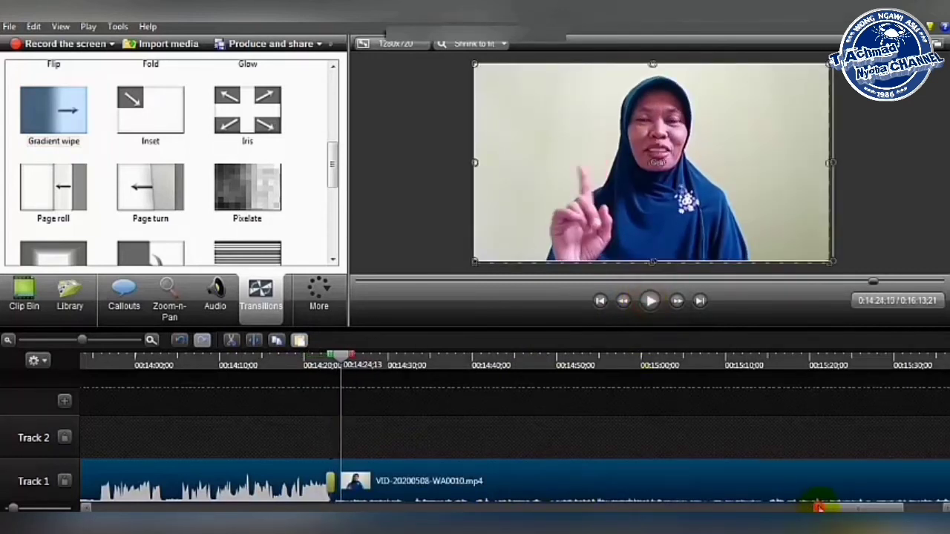
Step: Add a Strips transition to the end of the VID-20200508-WA0010.mp4 clip
left_click_drag(819, 507, 883, 509)
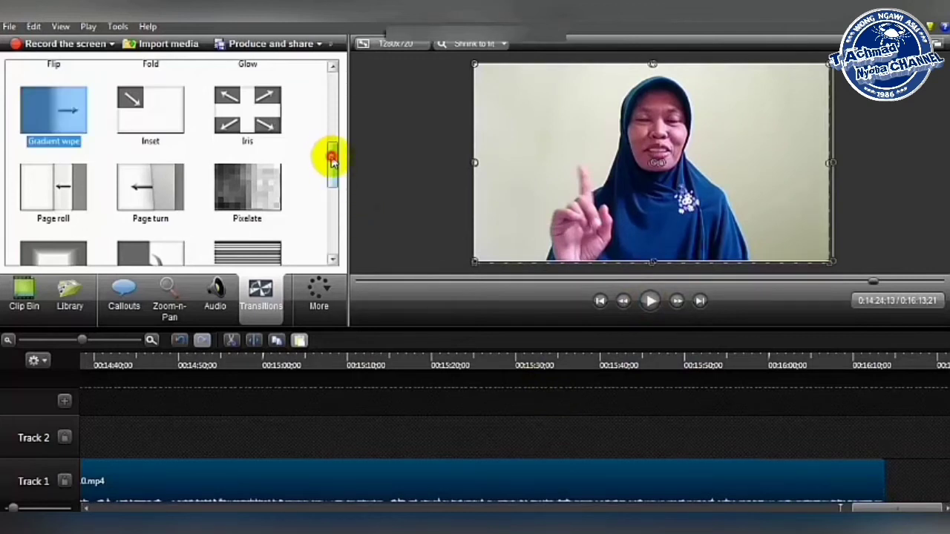
left_click_drag(329, 155, 333, 238)
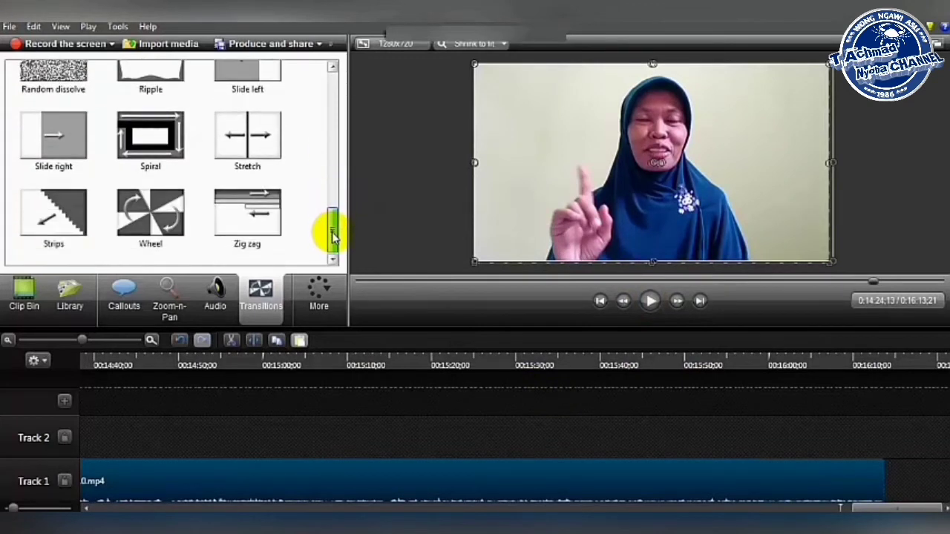
left_click(60, 208)
left_click_drag(59, 208, 371, 308)
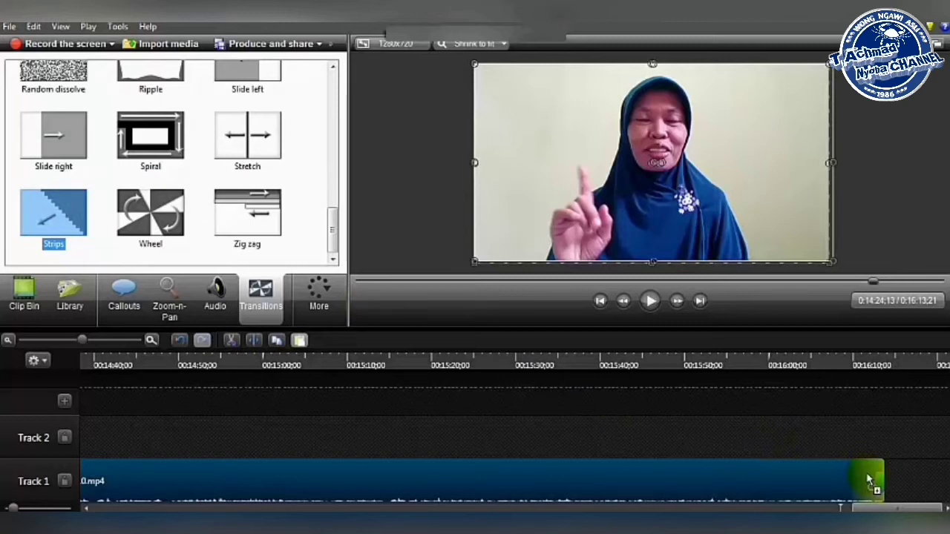
left_click_drag(870, 480, 869, 480)
left_click(839, 437)
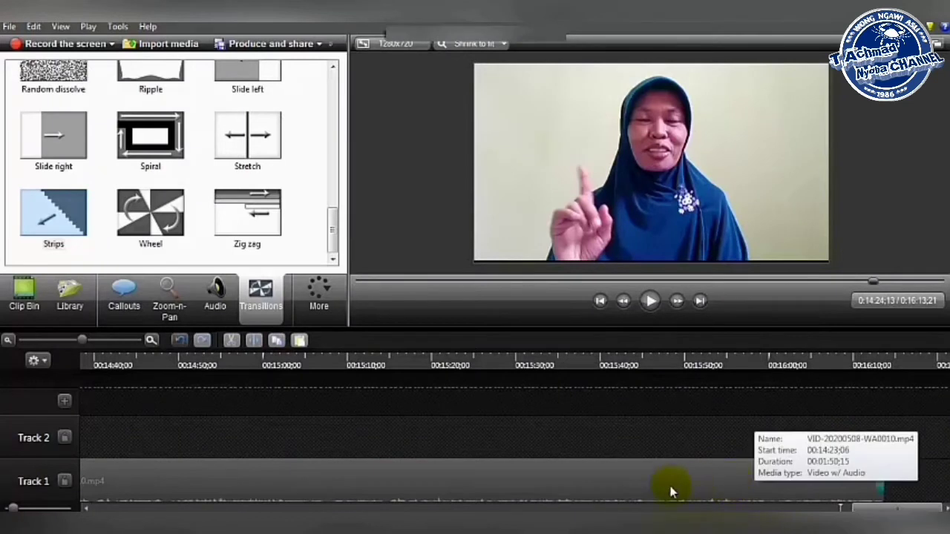
Step: Raise the audio volume of the first clip, VID-20200508-WA0009.mp4, by eight increments
left_click_drag(816, 506, 133, 507)
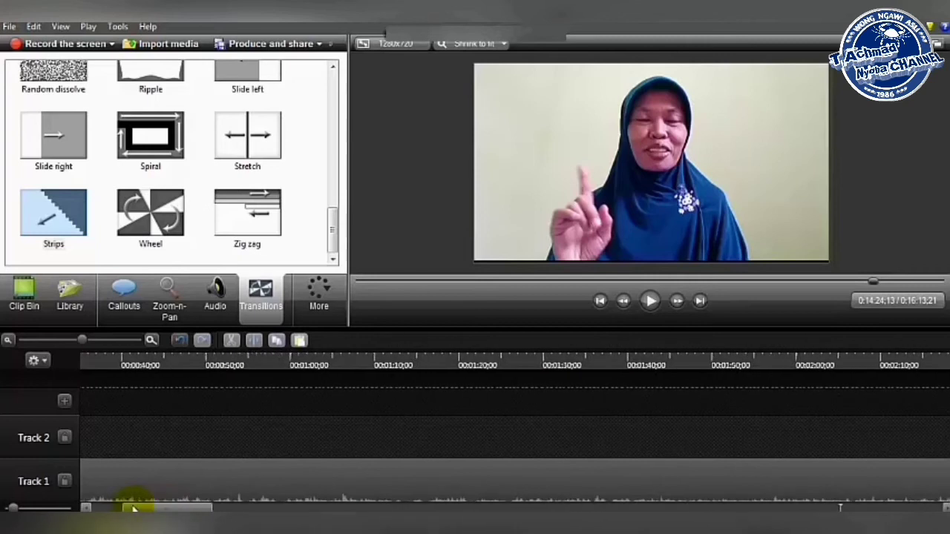
left_click(178, 473)
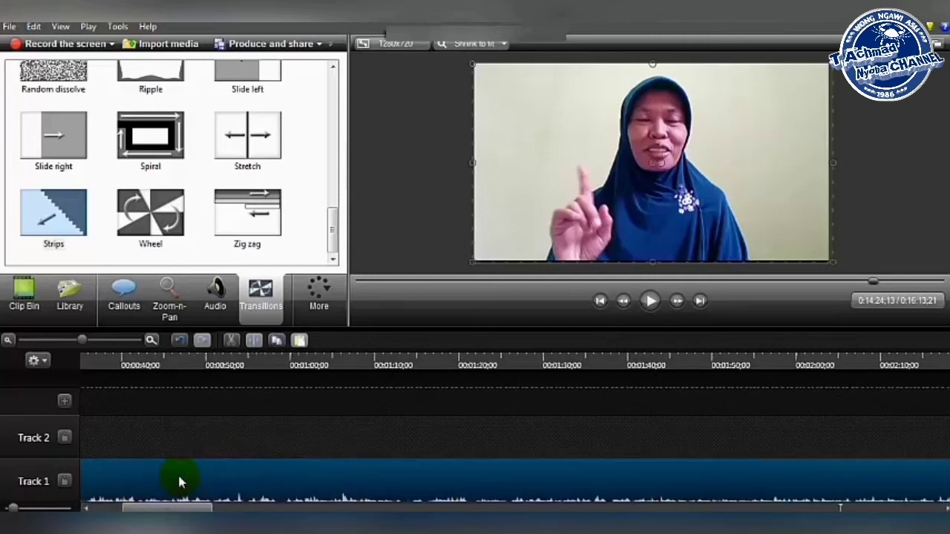
left_click(215, 297)
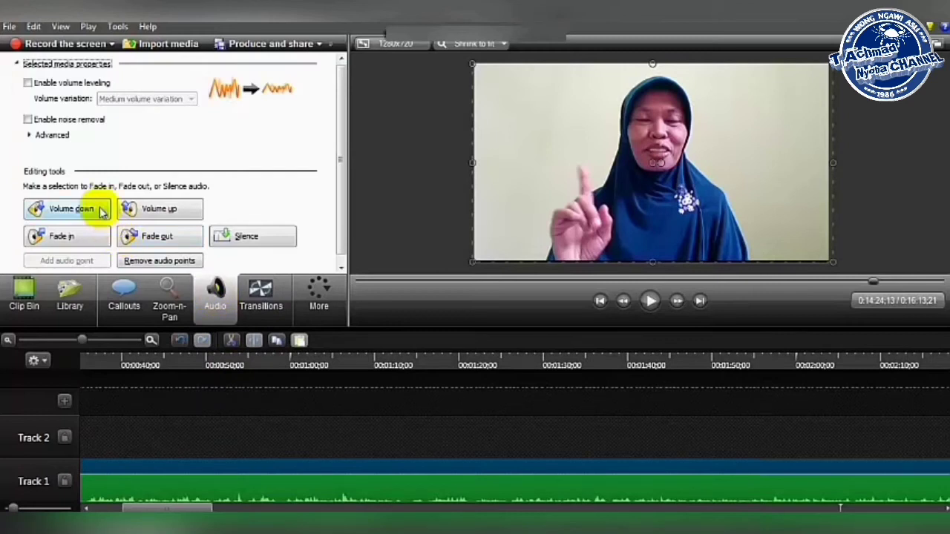
left_click(139, 209)
left_click(139, 209)
left_click(139, 209)
left_click(138, 207)
left_click(138, 209)
left_click(139, 209)
left_click(139, 209)
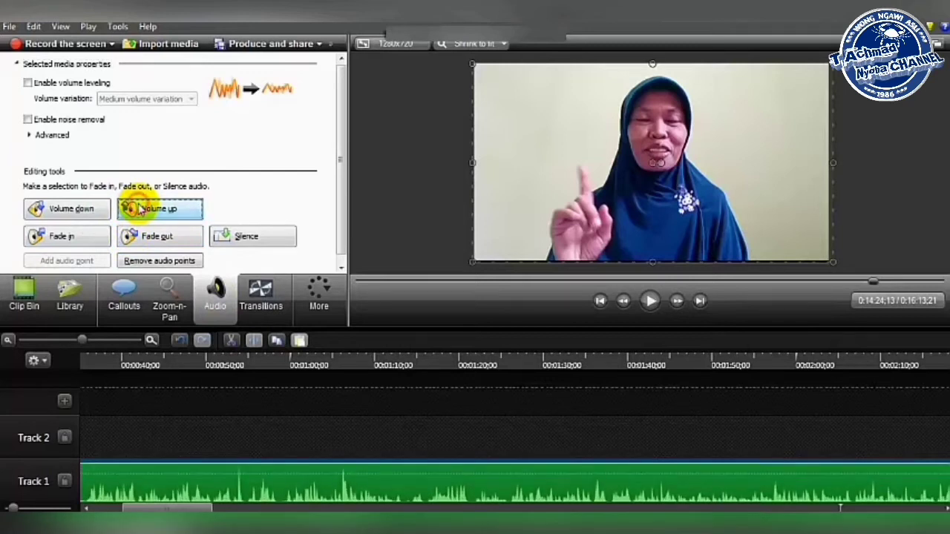
left_click(139, 209)
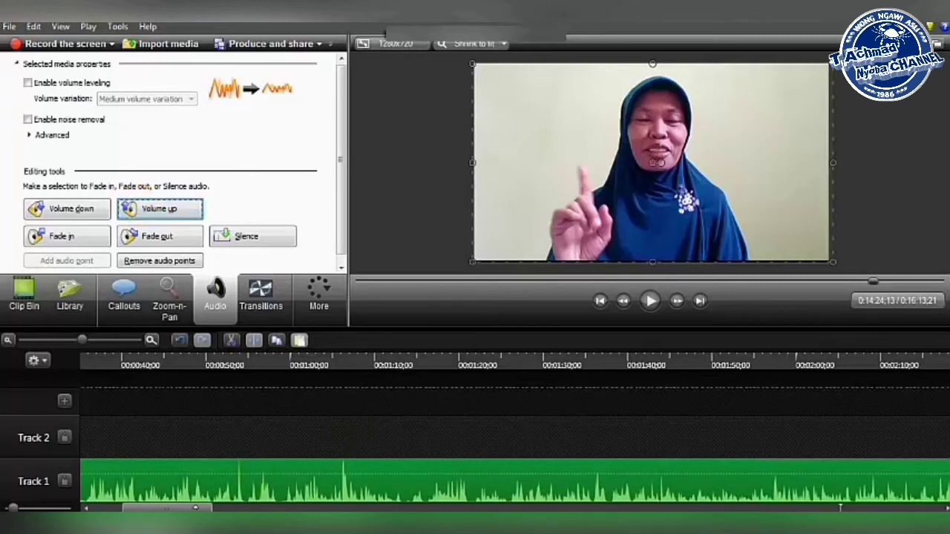
Step: Raise the audio volume of the last clip, VID-20200508-WA0010.mp4, by several increments
left_click_drag(372, 510, 907, 506)
left_click(293, 483)
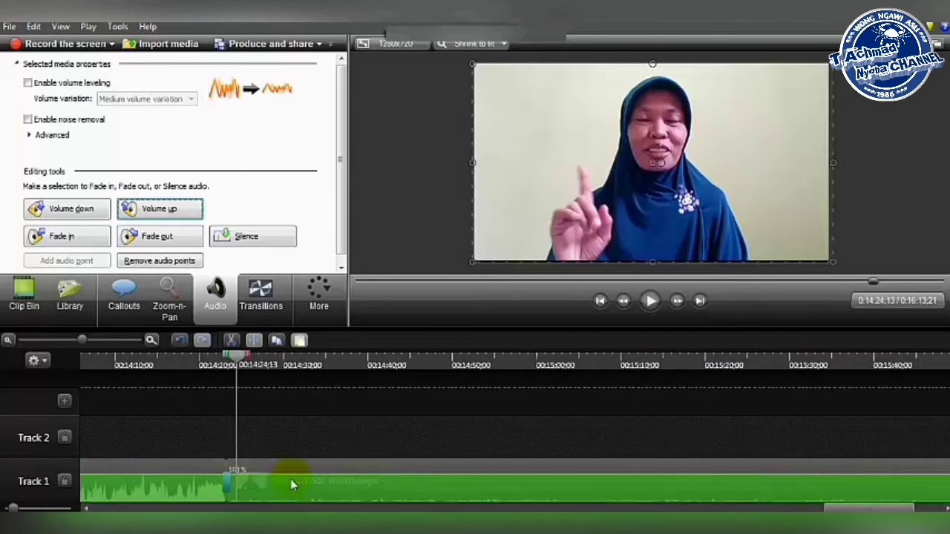
left_click(197, 204)
left_click(191, 207)
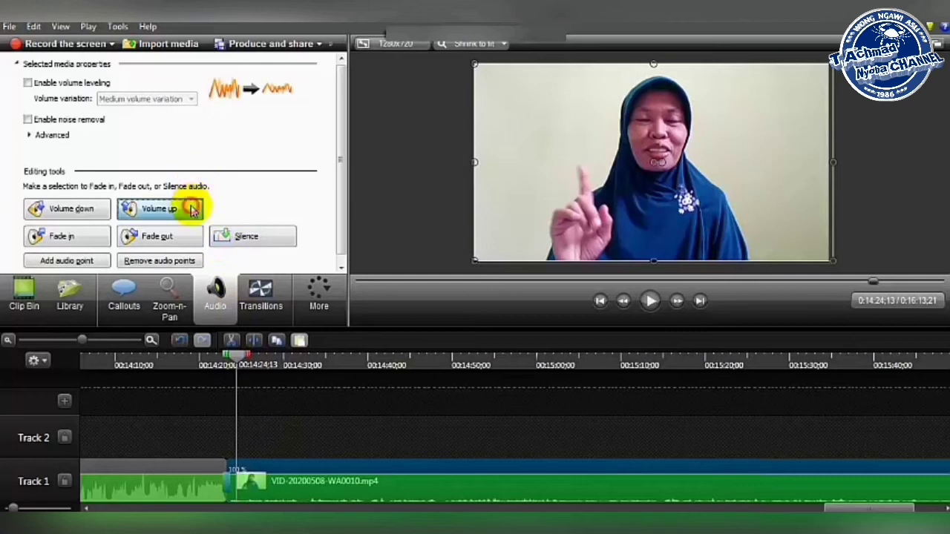
left_click(192, 210)
left_click(191, 210)
left_click(191, 210)
left_click(192, 210)
left_click(192, 210)
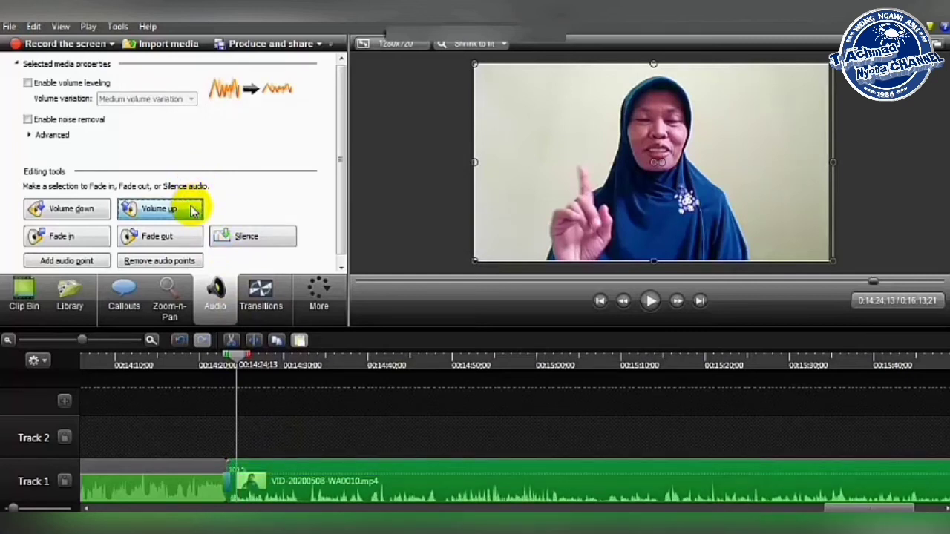
Step: Lower the audio volume of the middle clip, VID-20200508-WA0008.mp4, by two increments and preview its beginning
left_click(837, 508)
left_click_drag(809, 508, 840, 508)
left_click_drag(558, 498, 558, 498)
left_click(558, 496)
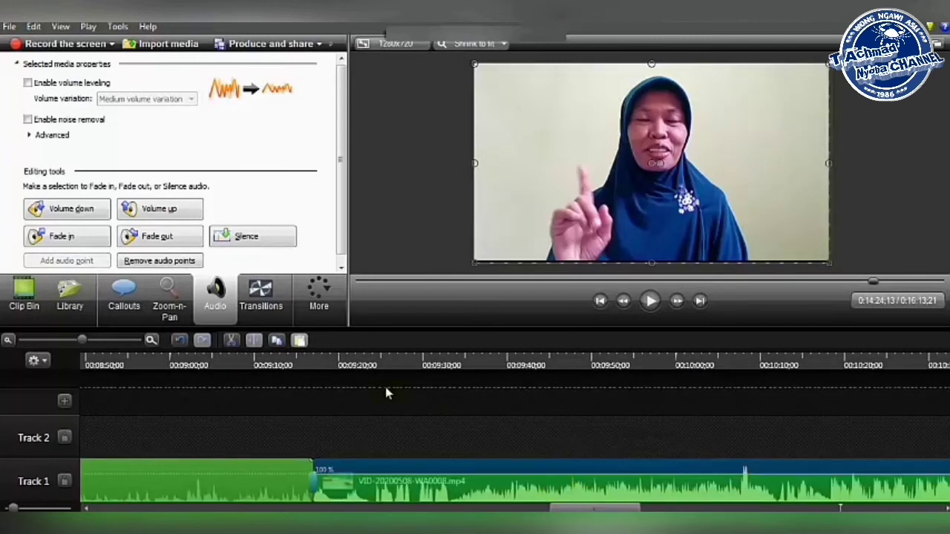
left_click(83, 208)
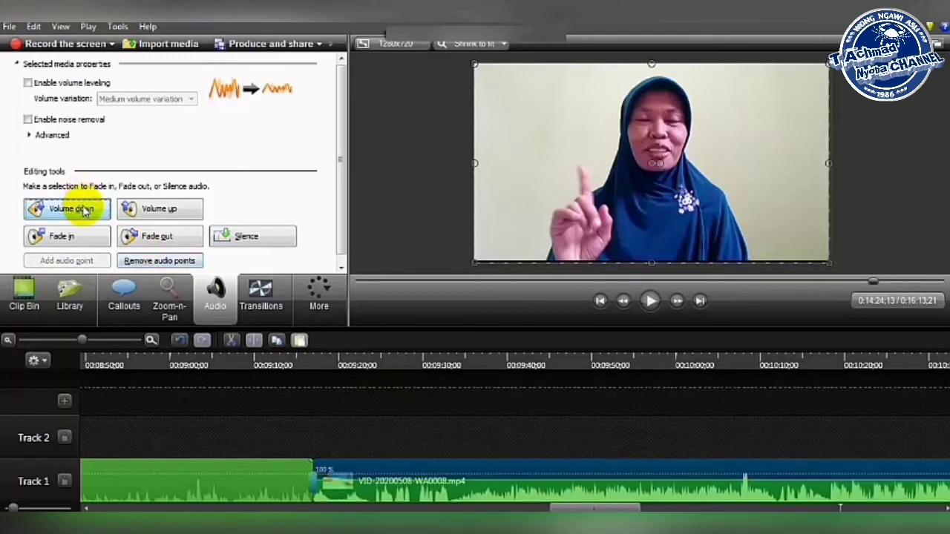
left_click(84, 207)
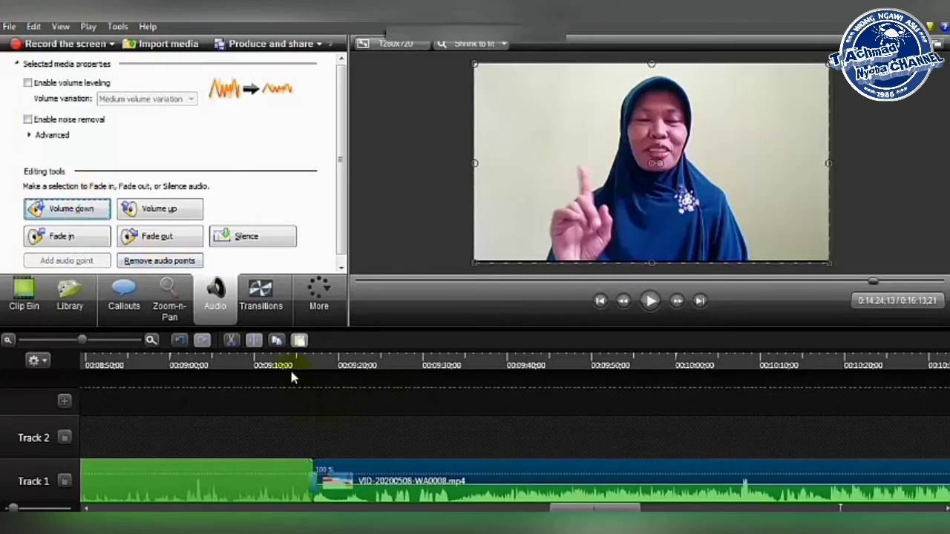
left_click(647, 302)
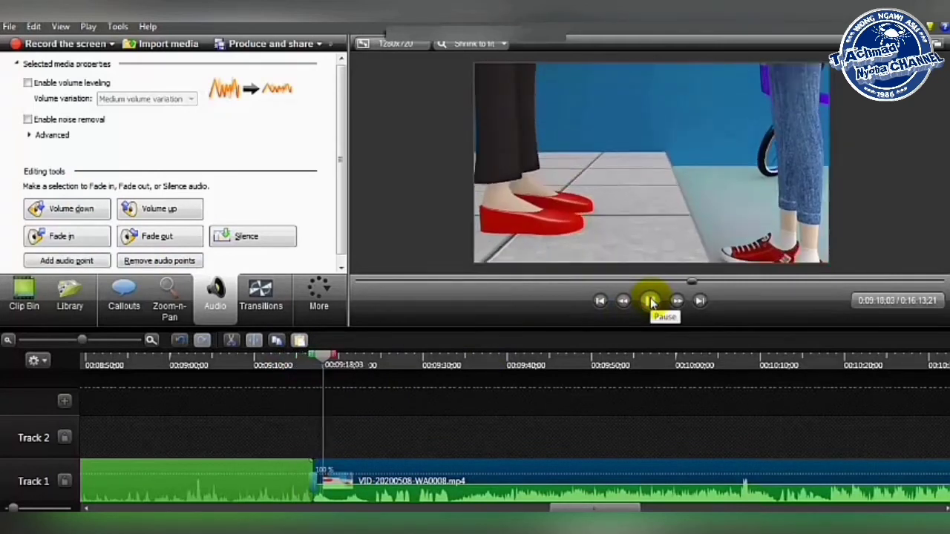
left_click(650, 302)
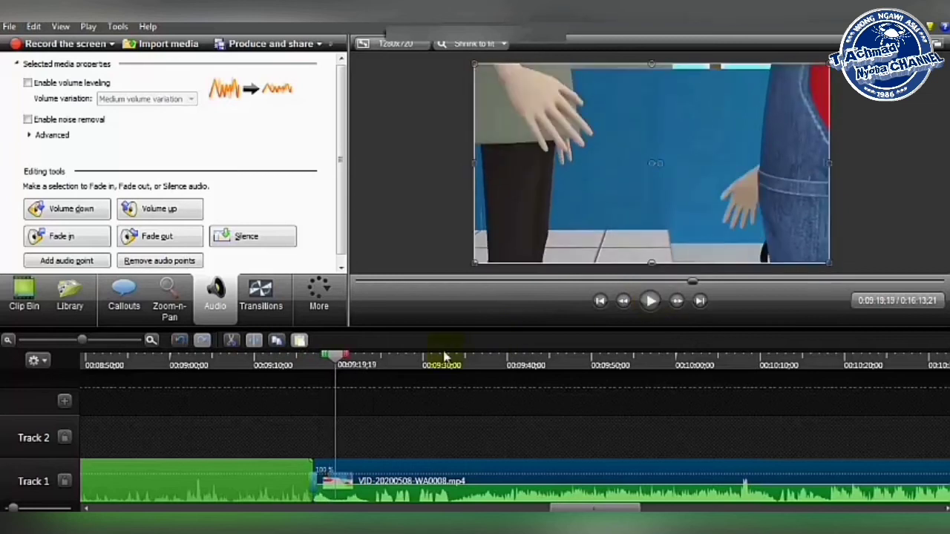
Step: Add an audio fade-in and fade-out to the VID-20200508-WA0008.mp4 clip and preview the fade at its end
left_click(586, 488)
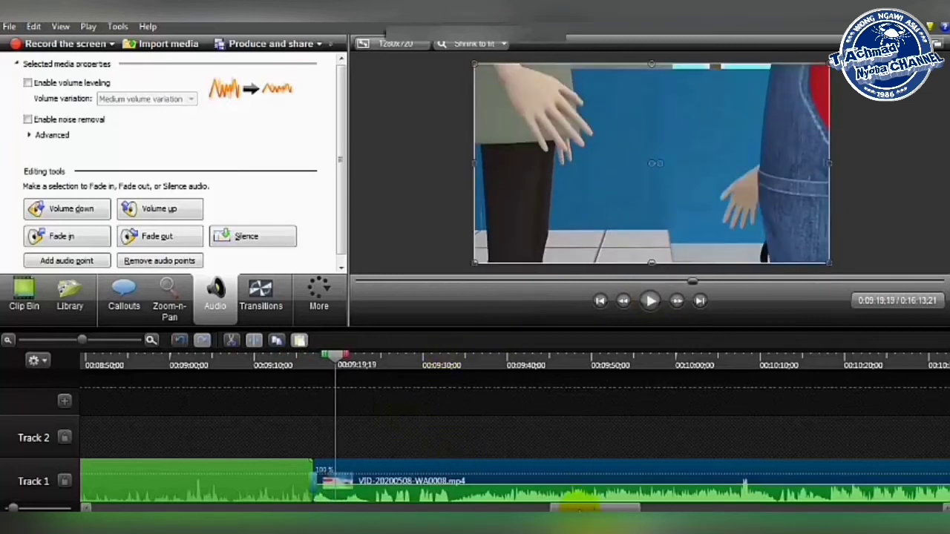
left_click(425, 488)
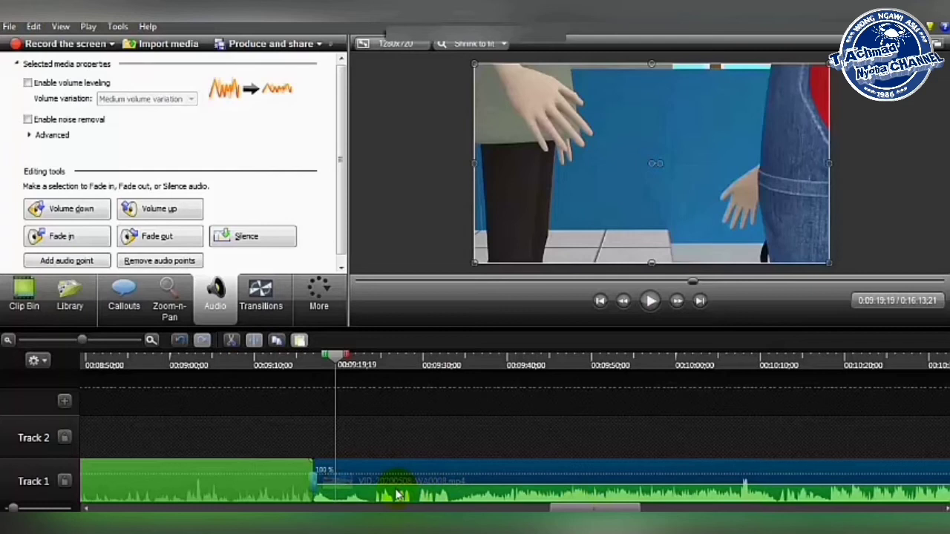
left_click(89, 240)
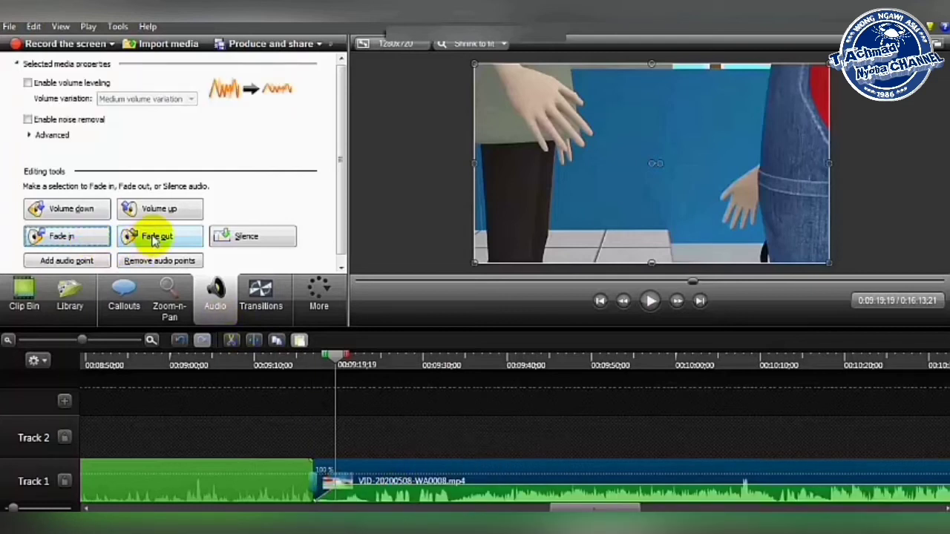
left_click_drag(579, 508, 826, 509)
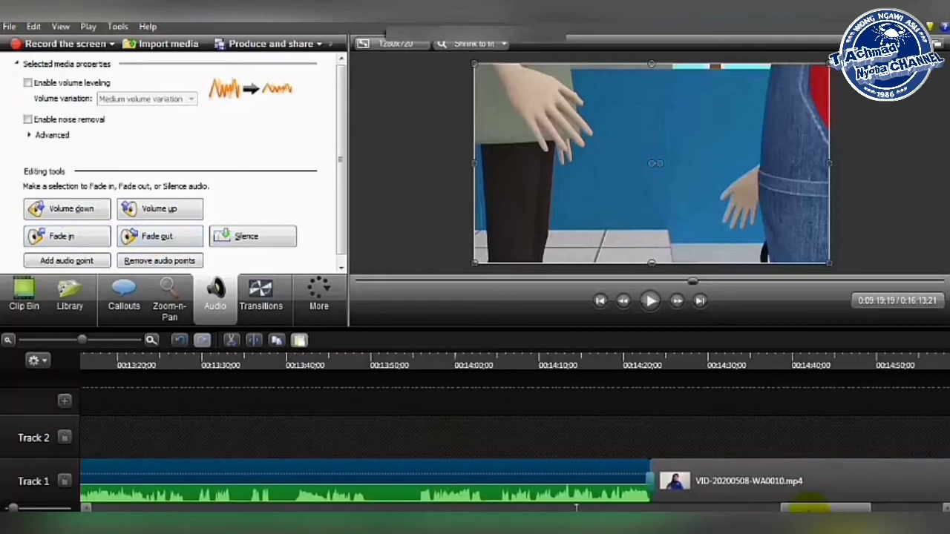
left_click(191, 236)
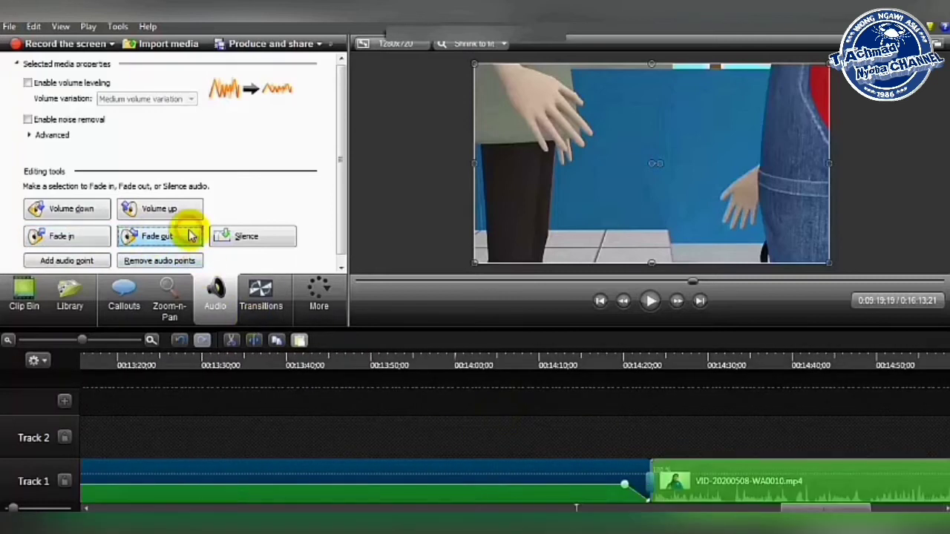
left_click(597, 365)
left_click(649, 301)
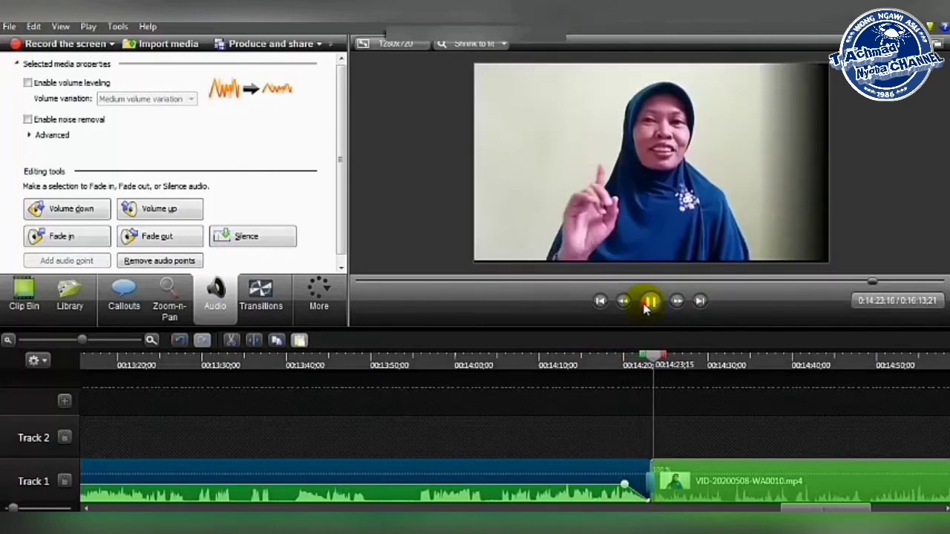
left_click(648, 302)
left_click(509, 439)
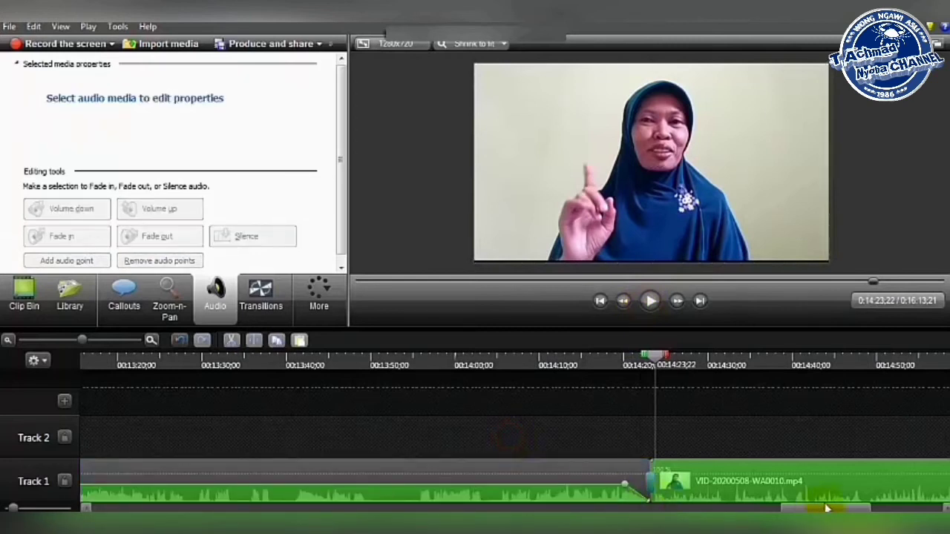
Step: Add a Blur callout on Track 2 at 00:10:49;14 in the middle clip
left_click_drag(815, 508, 624, 508)
left_click(724, 371)
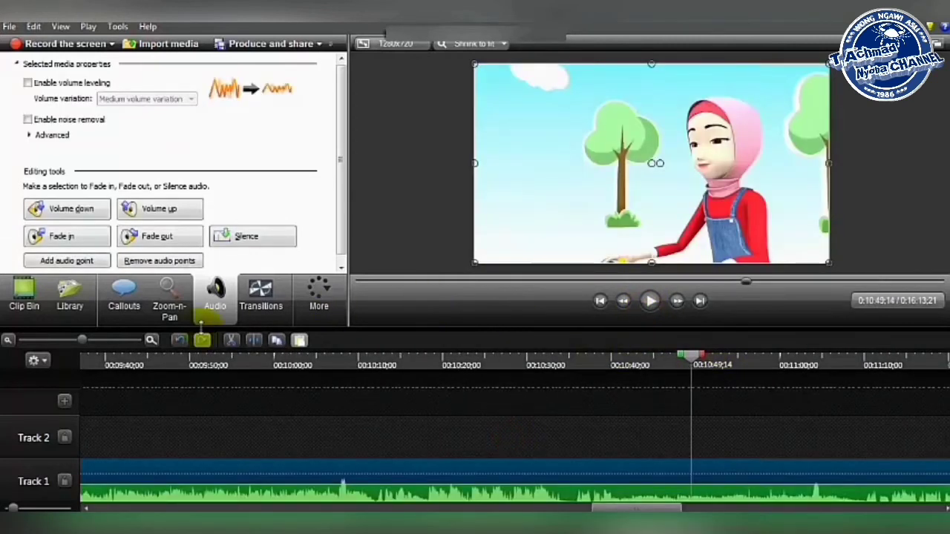
left_click(119, 310)
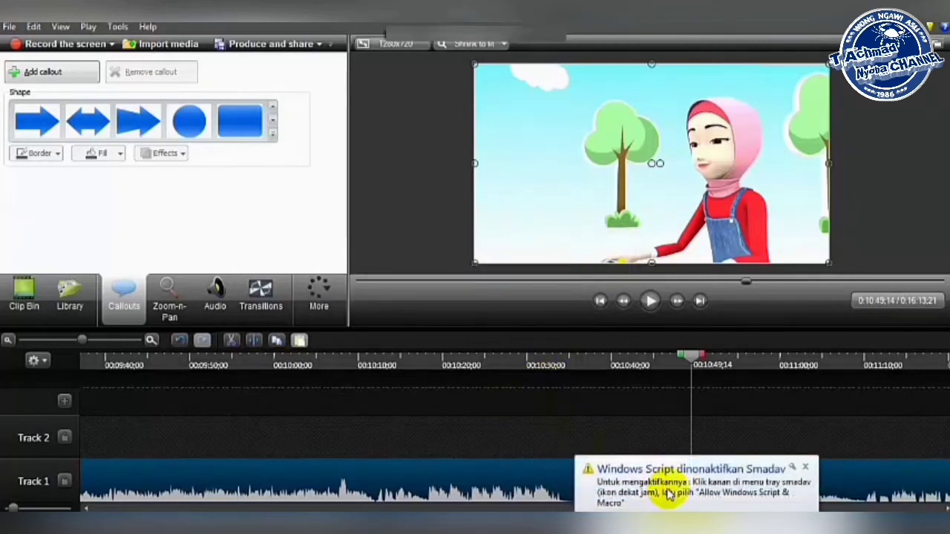
left_click(678, 479)
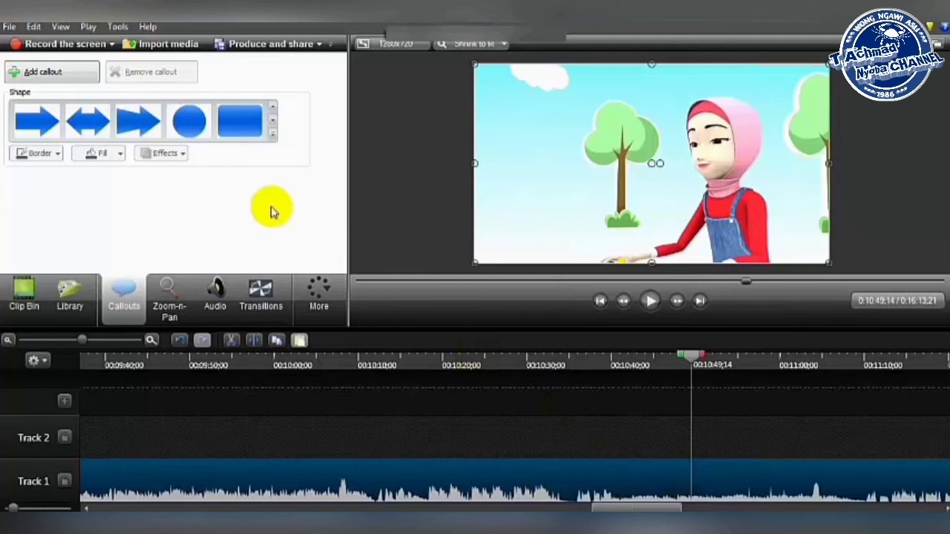
left_click(274, 137)
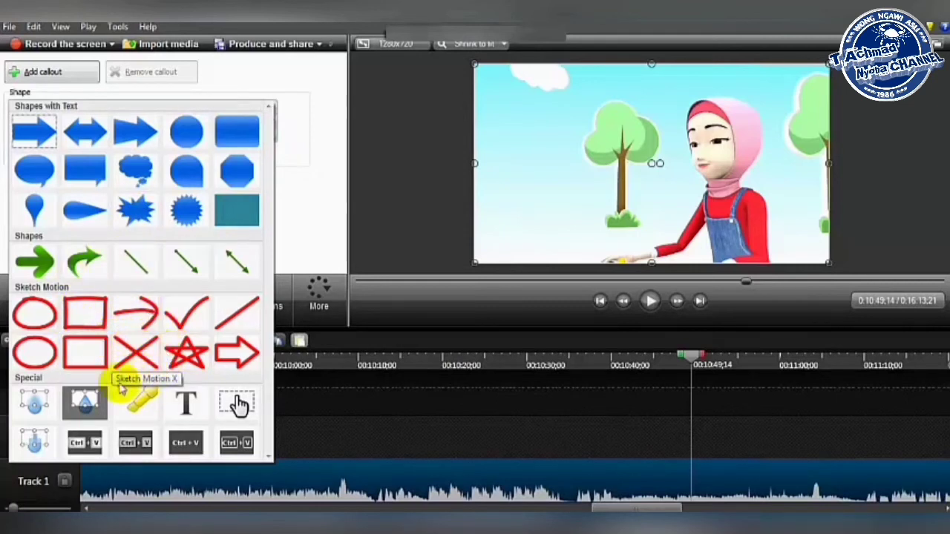
left_click(37, 397)
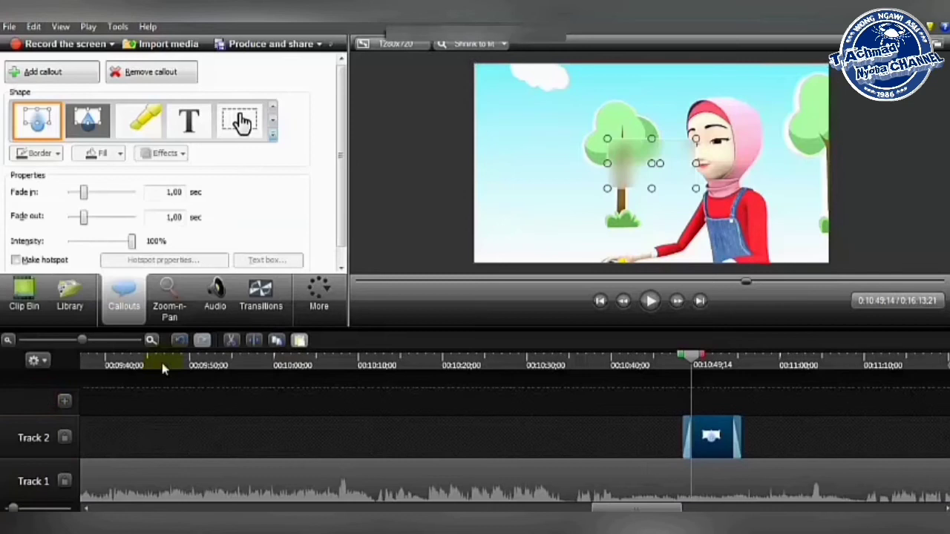
Step: Resize the Blur callout to cover the whole tree beside the girl and preview it from 00:10:47;24
left_click_drag(607, 139, 566, 101)
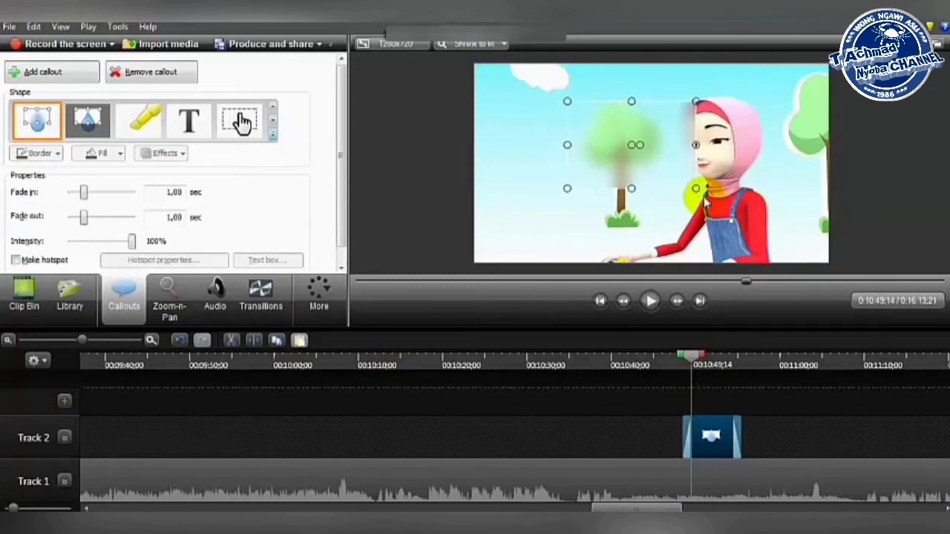
left_click_drag(695, 186, 621, 236)
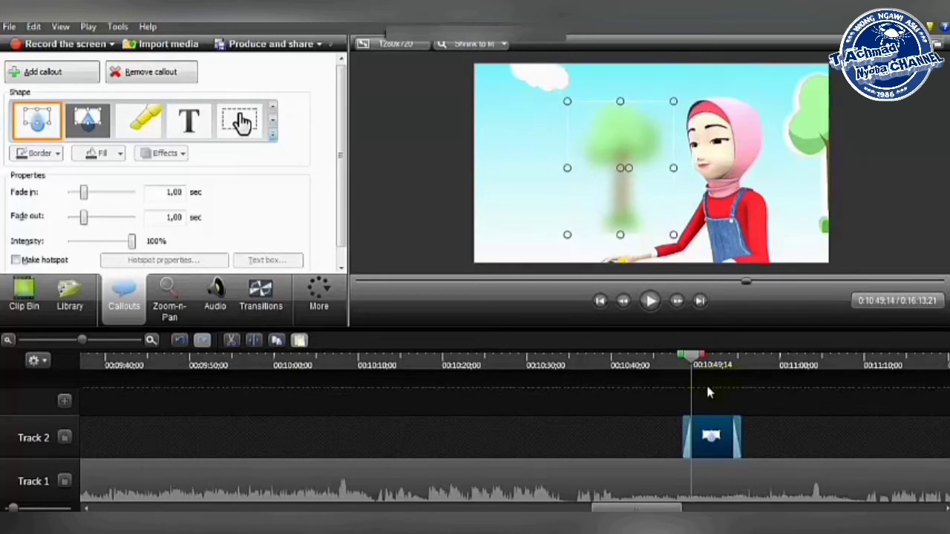
left_click(677, 365)
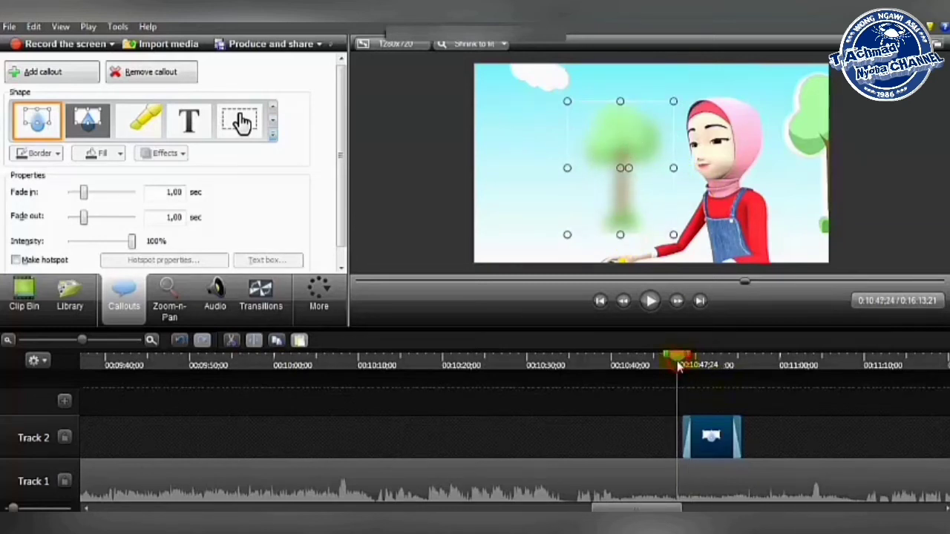
left_click(651, 310)
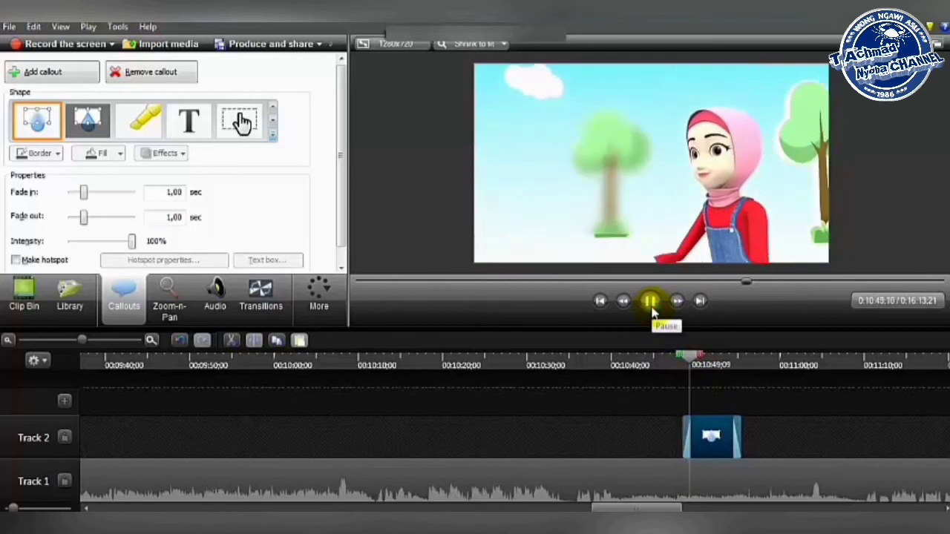
left_click(652, 310)
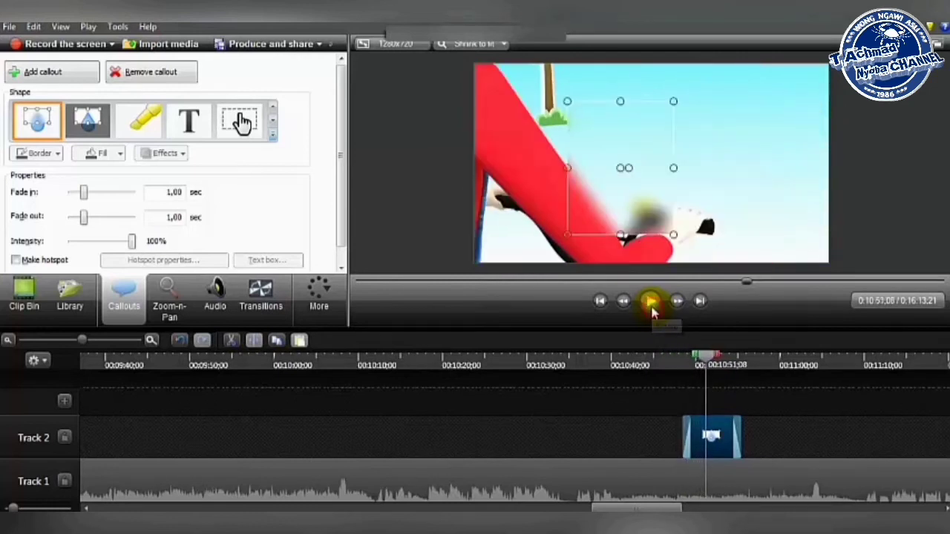
Step: Shrink the Blur callout and move it toward the upper left of the video frame at 00:10:51;08
left_click_drag(670, 229, 630, 192)
left_click_drag(614, 131, 576, 92)
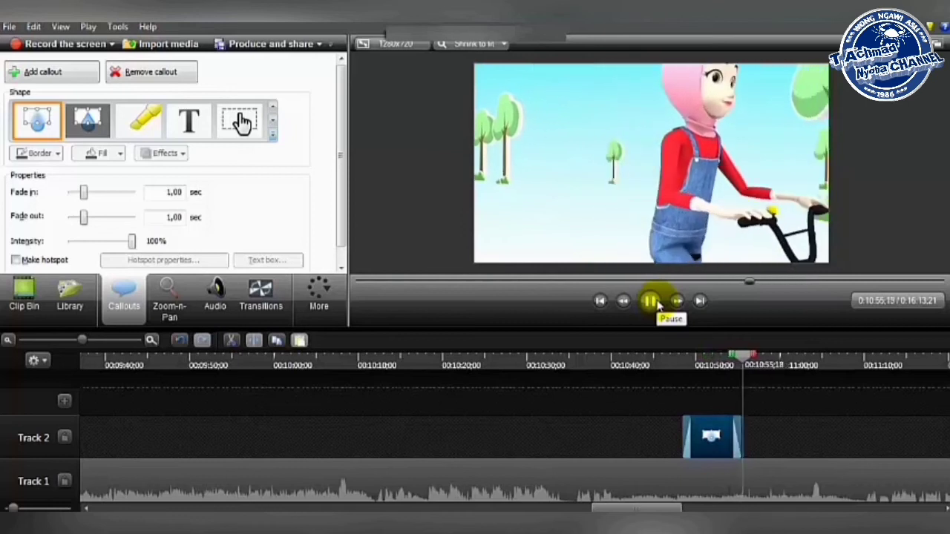
Step: Stop the preview, add a Text callout and move it to Track 2 at about 00:09:50
left_click(651, 301)
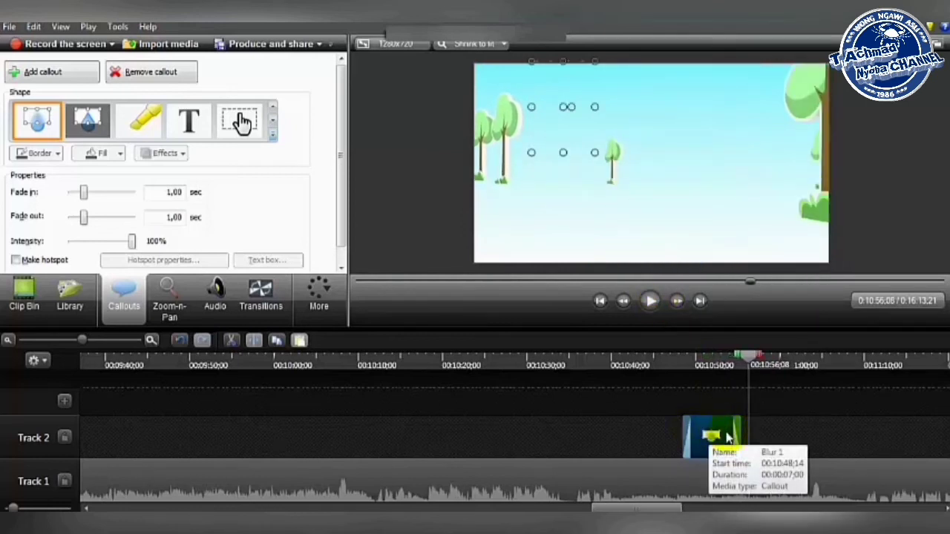
left_click(775, 424)
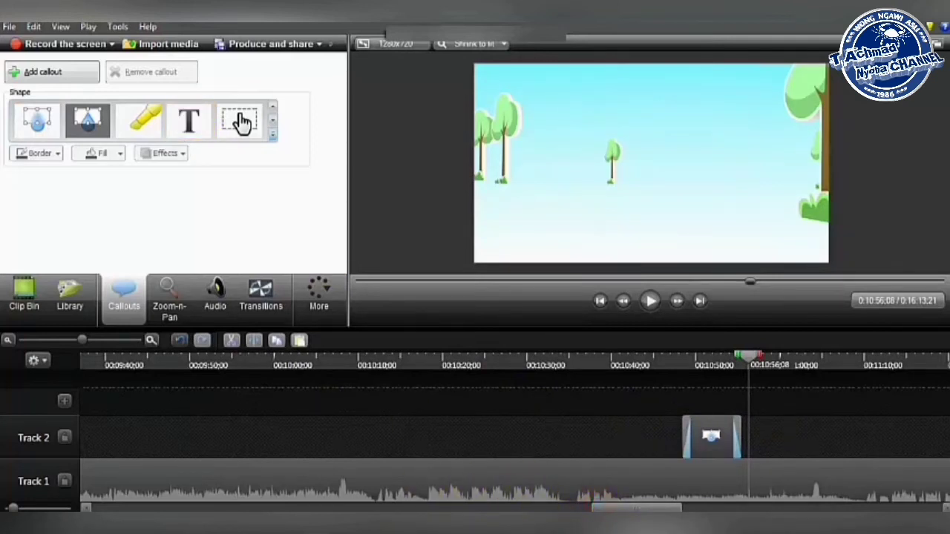
mouse_move(629, 508)
left_mouse_down()
mouse_move(124, 489)
mouse_move(97, 499)
left_mouse_up()
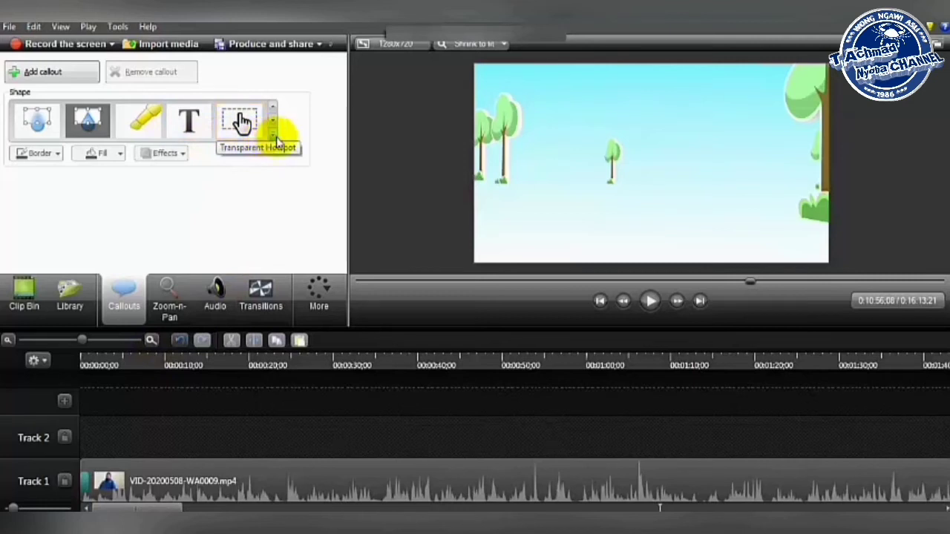
left_click(191, 123)
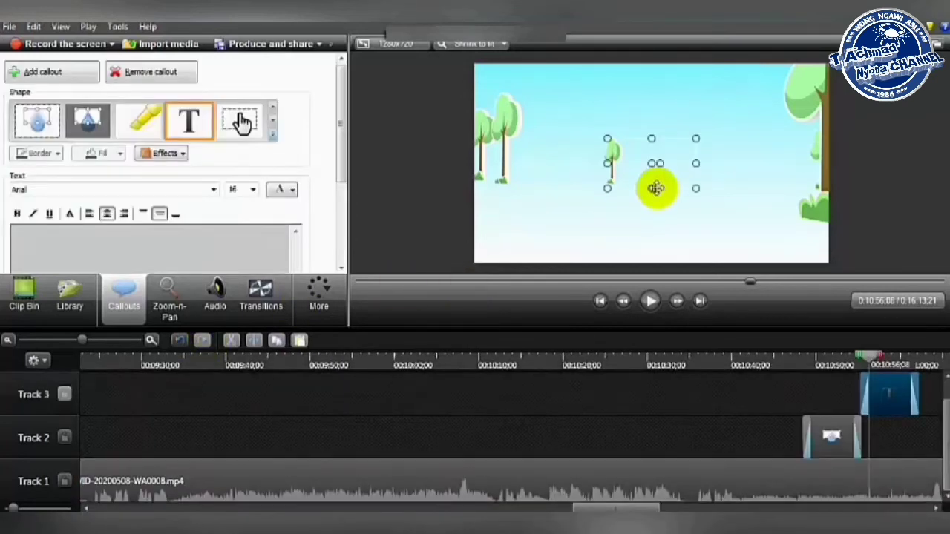
left_click_drag(893, 417, 340, 440)
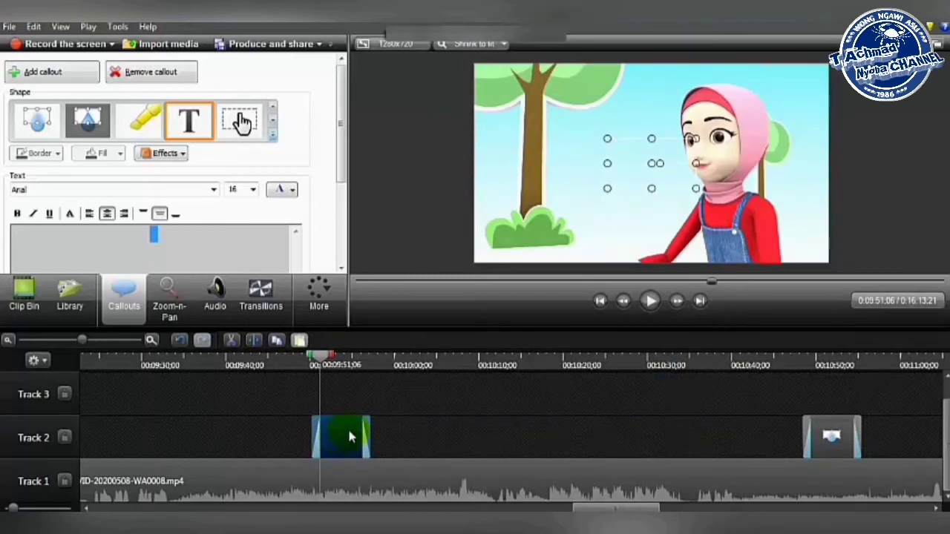
Step: Enter VIDEO SHODAQAH as the callout text and set its font size to 72
left_click(255, 254)
type("V")
type("EO SHODAQAH")
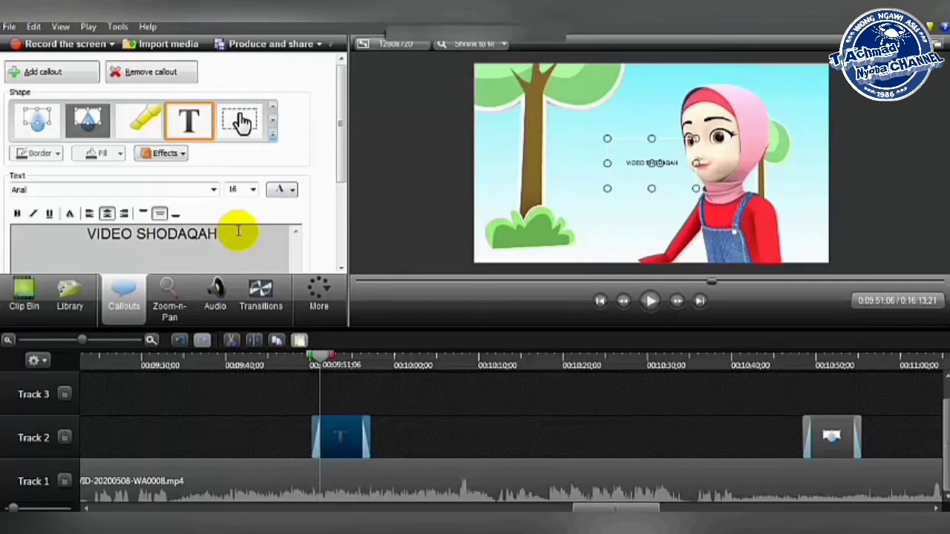
key("ctrl+a")
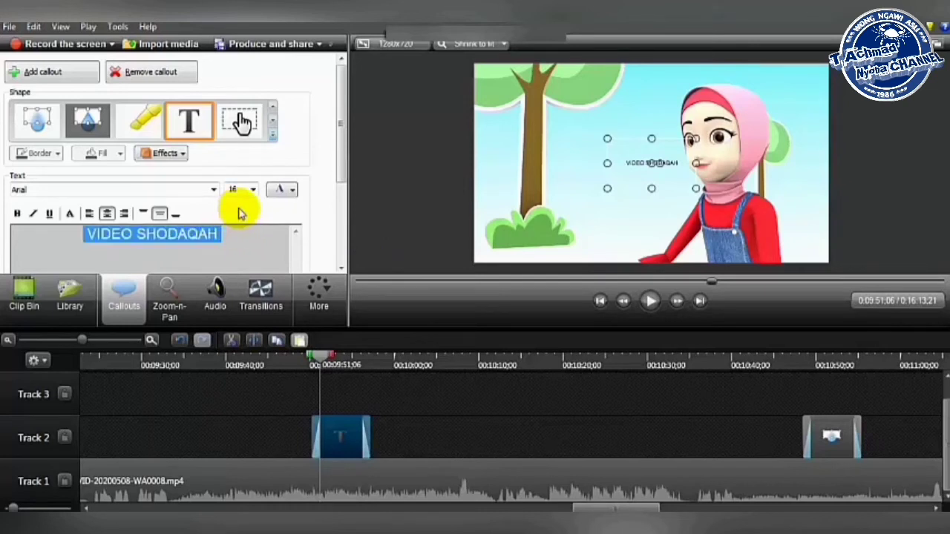
left_click(252, 189)
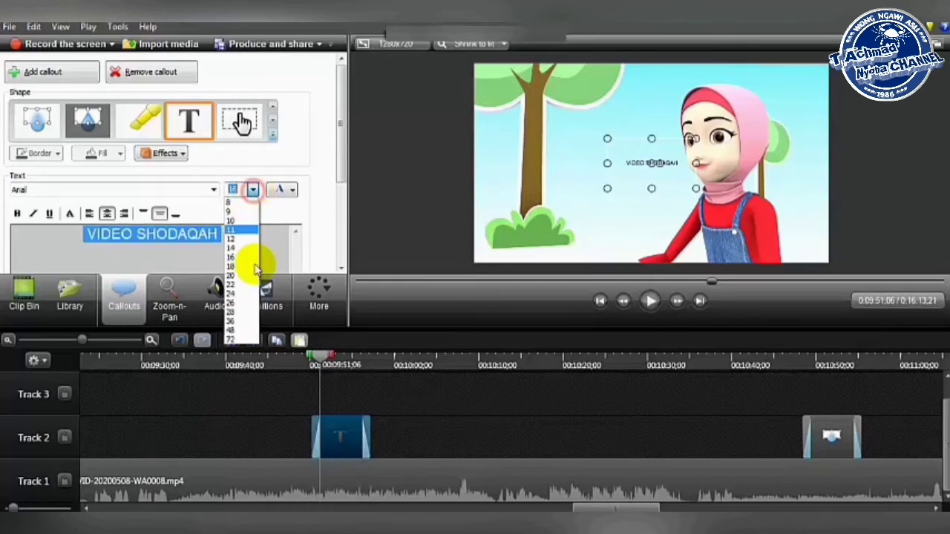
left_click(242, 339)
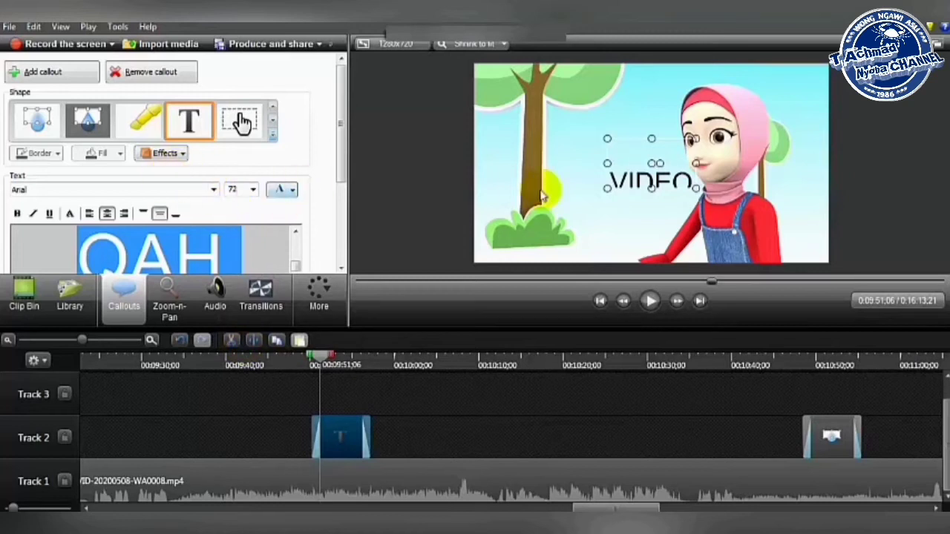
Step: Enlarge the text callout to fit both lines of text and move it over the tree beside the girl
left_click_drag(607, 164, 531, 160)
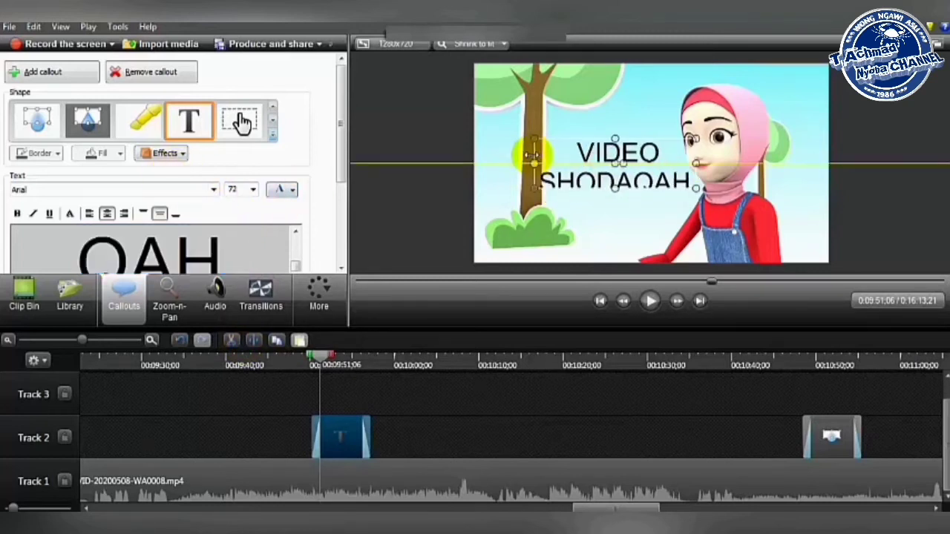
left_click_drag(694, 161, 751, 160)
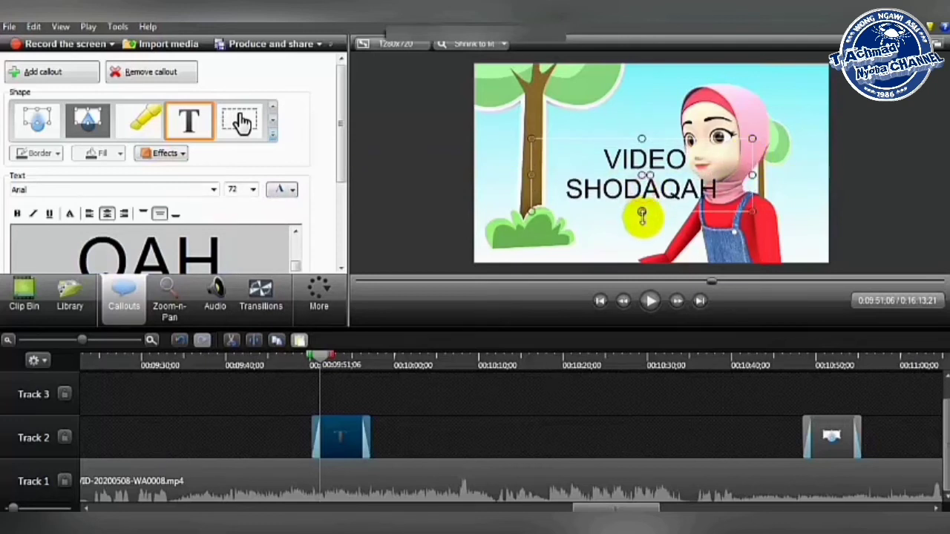
left_click_drag(628, 191, 483, 189)
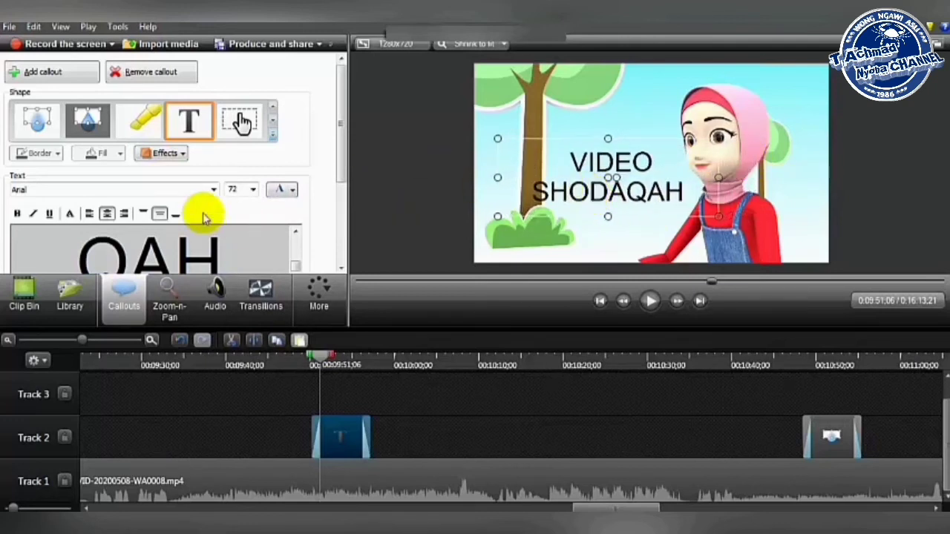
Step: Add a text shadow to the VIDEO SHODAQAH callout and set its font to Arial Black
left_click(19, 214)
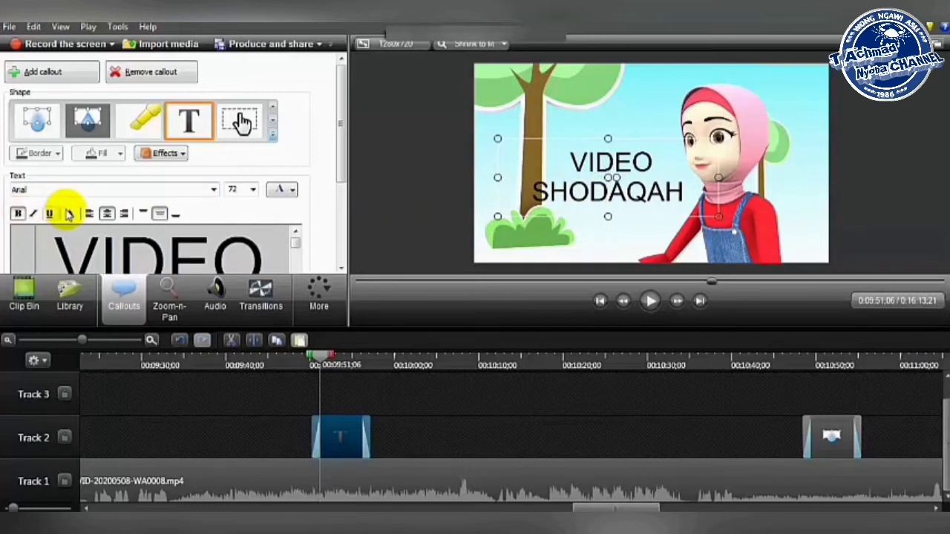
left_click(69, 214)
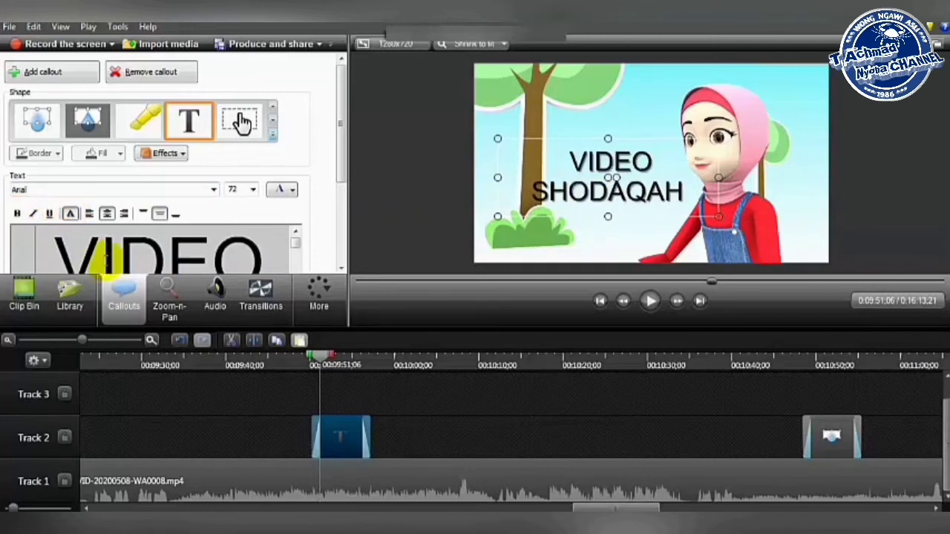
left_click(214, 190)
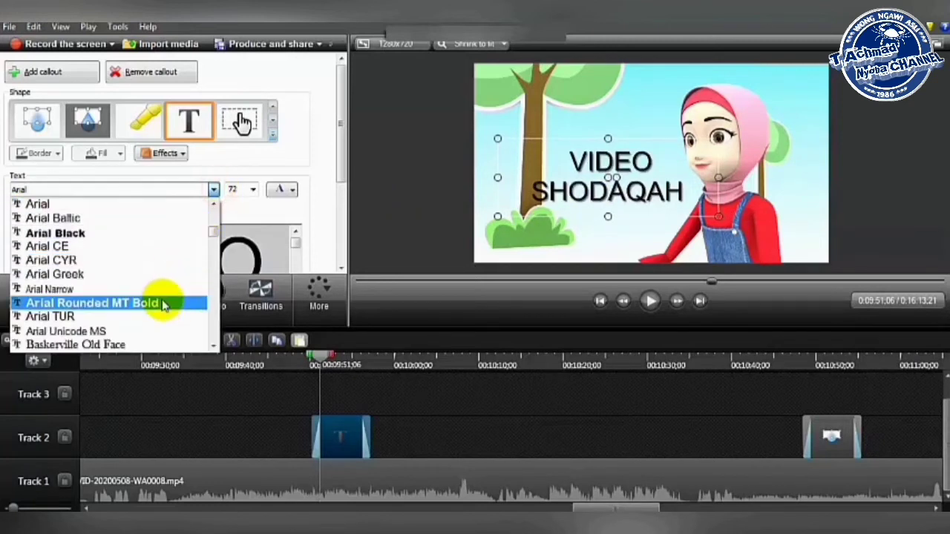
left_click(153, 232)
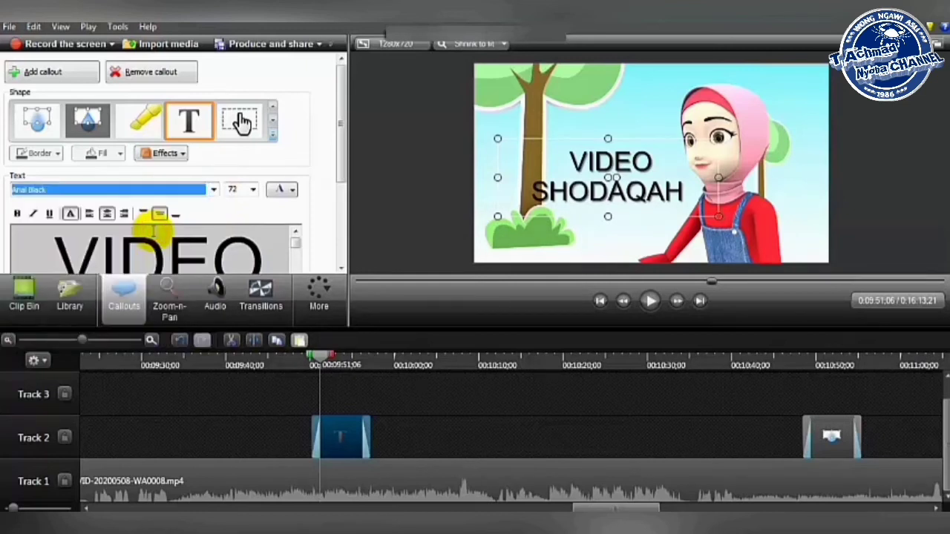
left_click(195, 239)
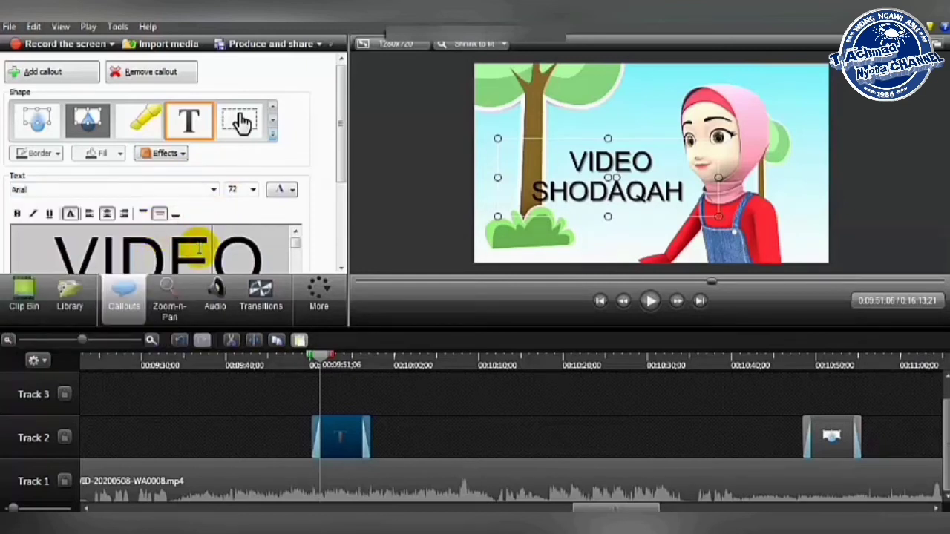
key("ctrl+a")
left_click(214, 190)
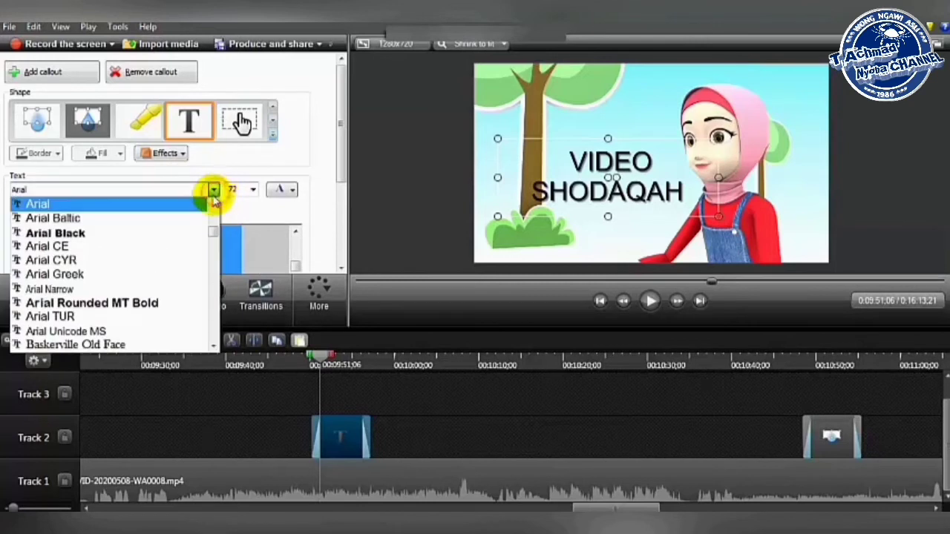
left_click(182, 233)
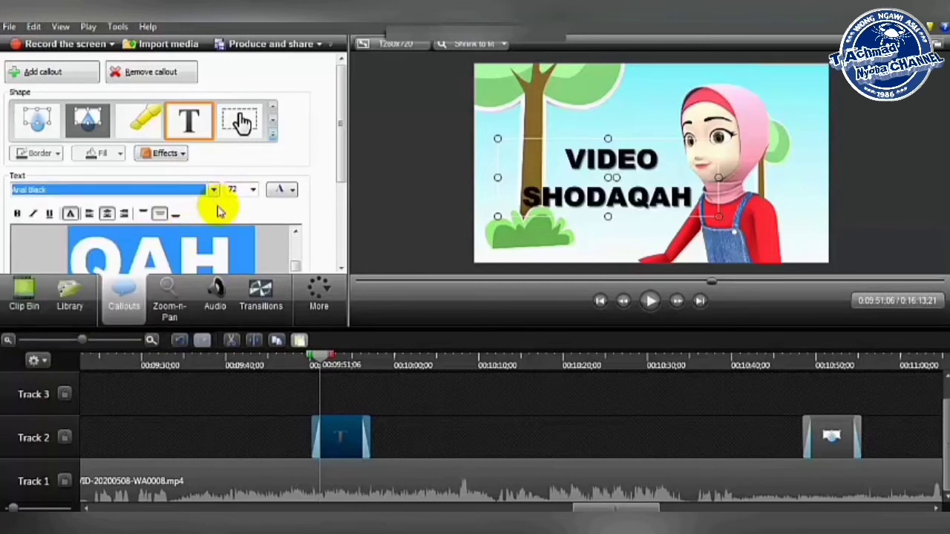
Step: Choose the fourth effect style for the callout and color all of its text blue
left_click(178, 154)
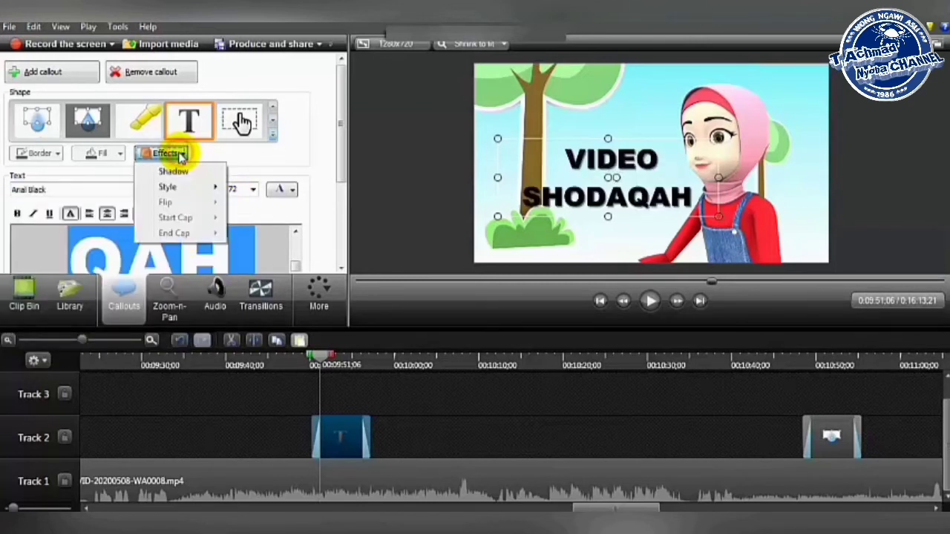
mouse_move(198, 187)
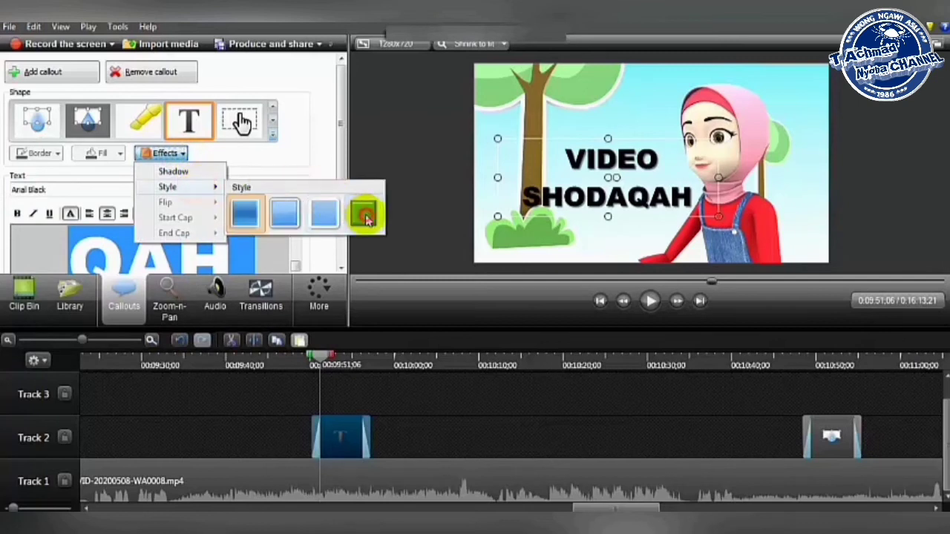
left_click(365, 217)
left_click(285, 190)
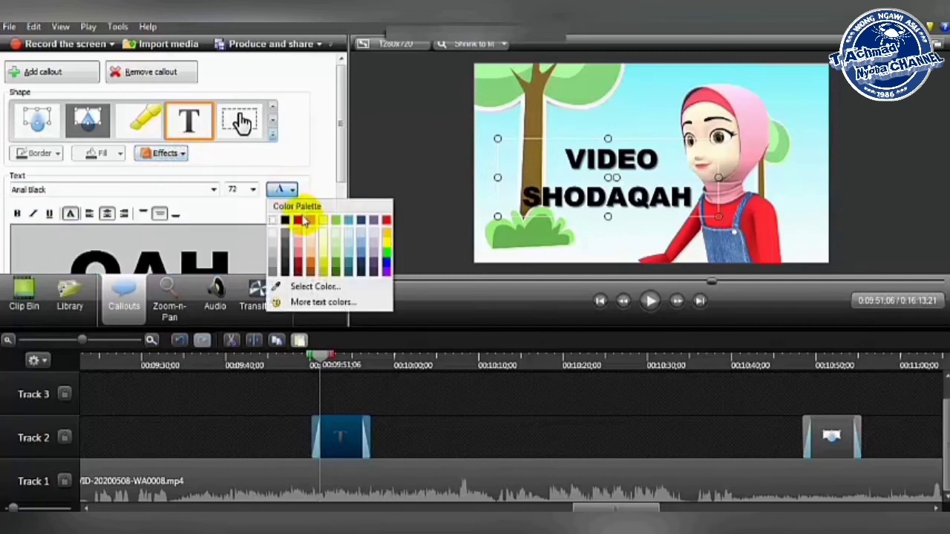
left_click(297, 221)
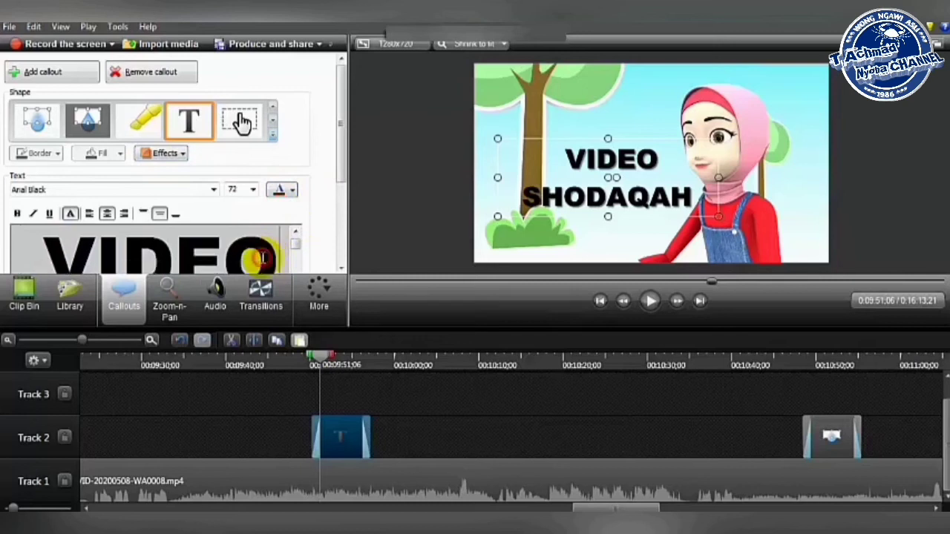
key("ctrl+a")
left_click(282, 190)
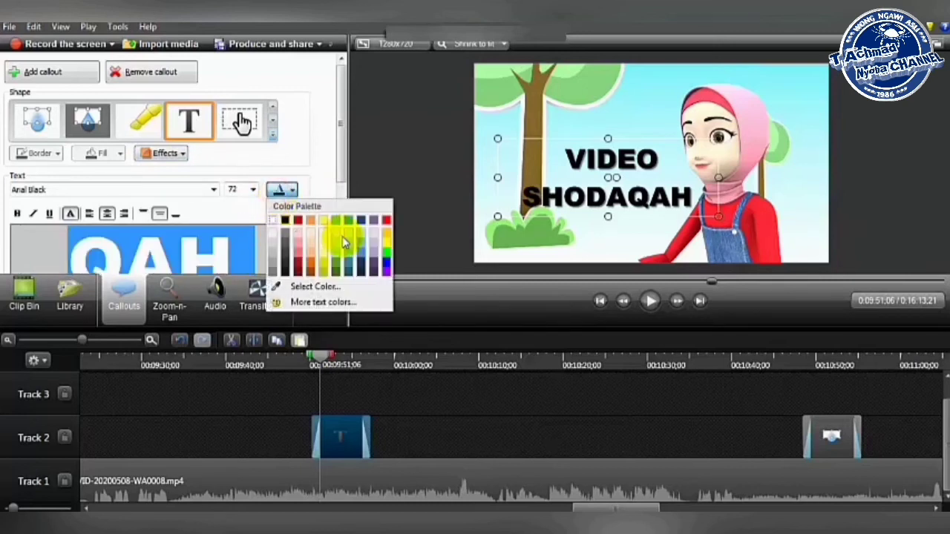
left_click(386, 262)
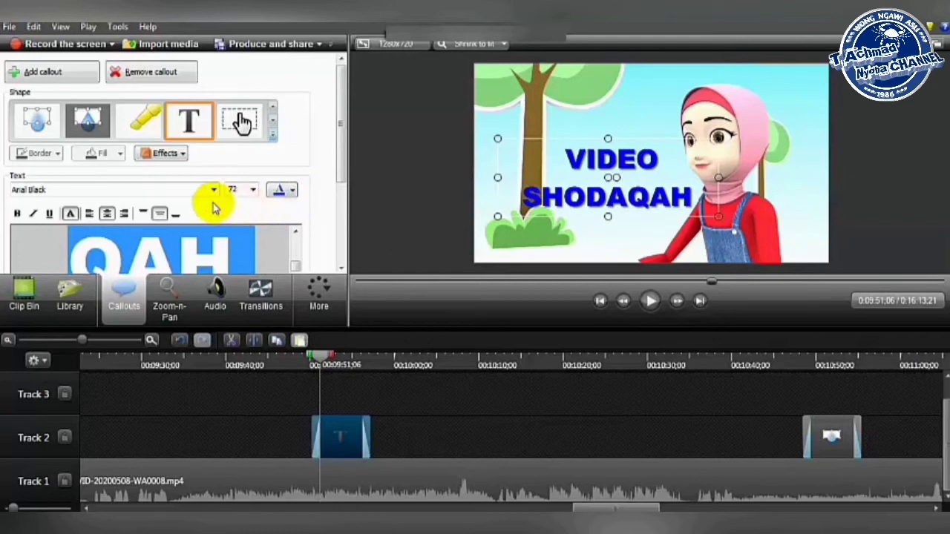
left_click(273, 139)
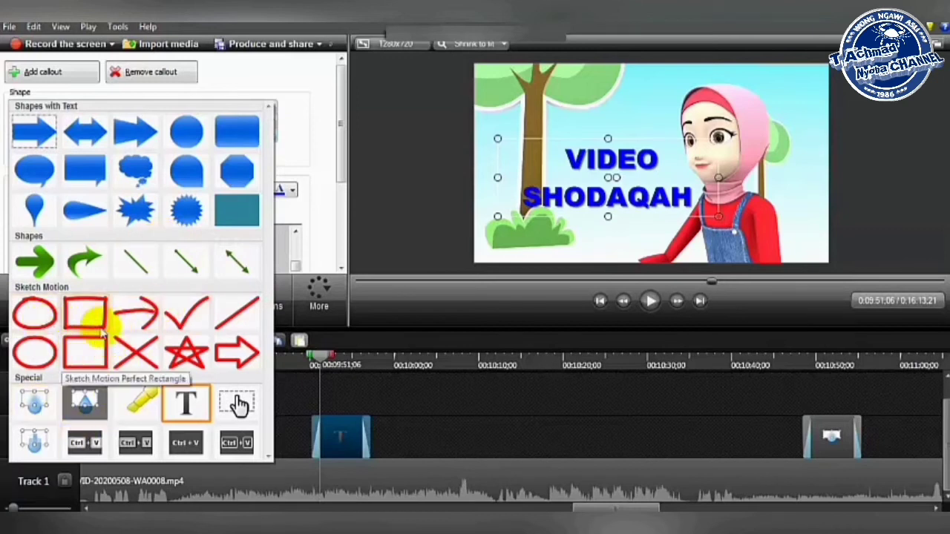
left_click(414, 394)
left_click(392, 395)
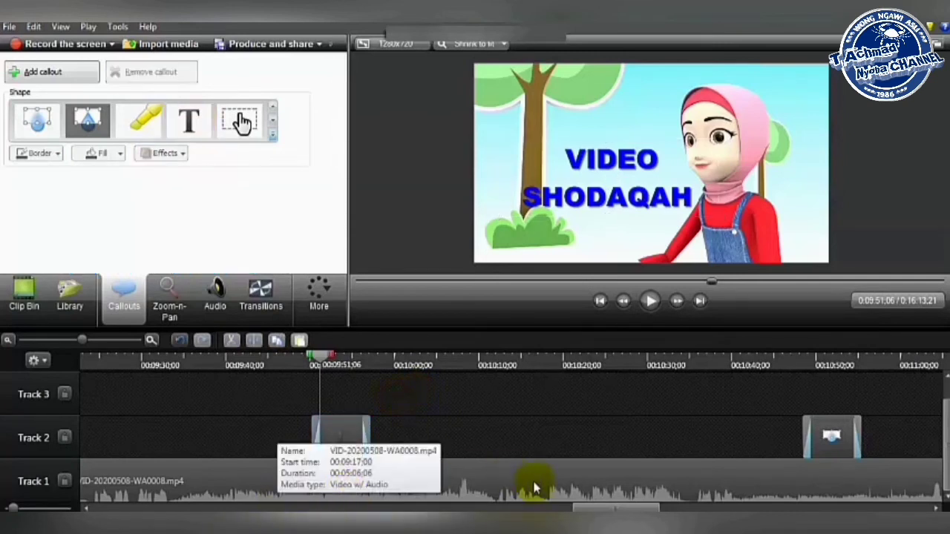
Step: Shift the clips on Track 1 about 12 seconds later, keeping them adjoining and leaving an empty gap at the timeline start
left_click(514, 492)
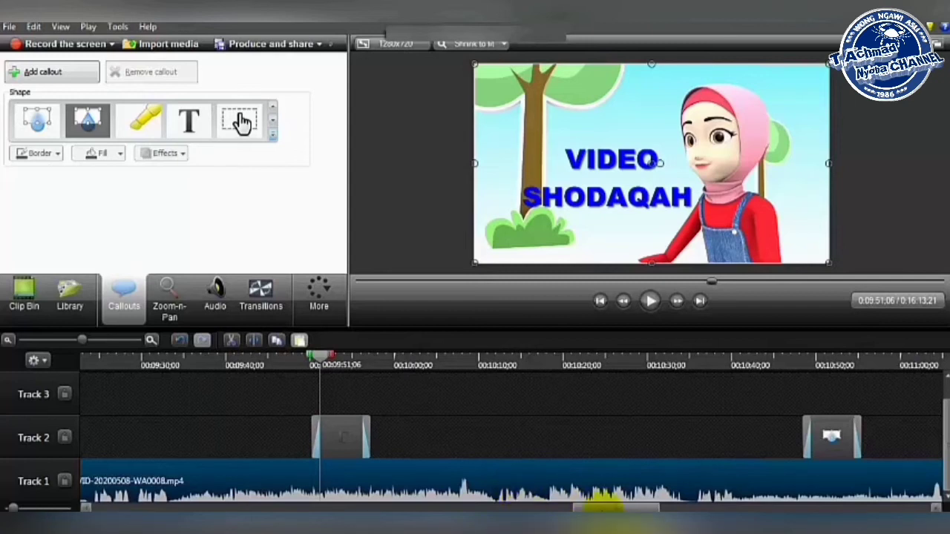
left_click(503, 477)
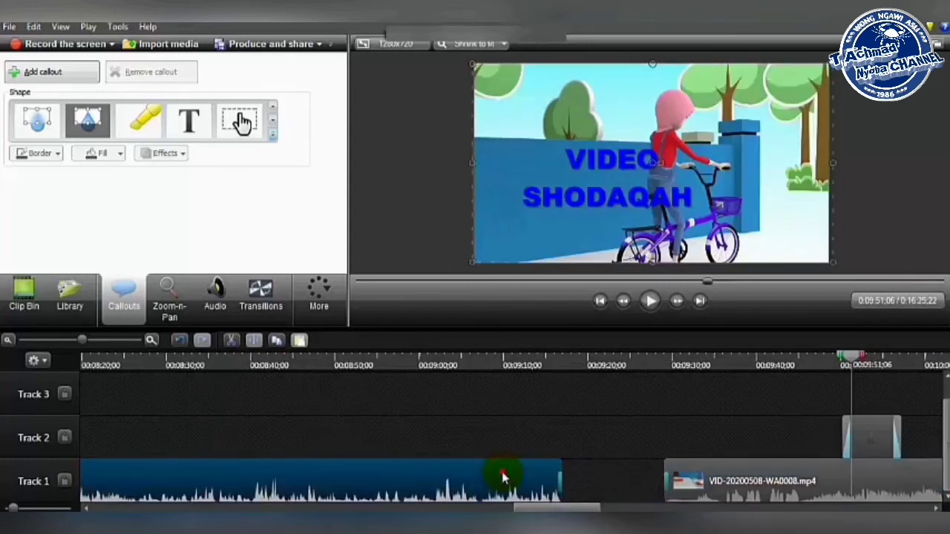
left_click_drag(503, 477, 615, 475)
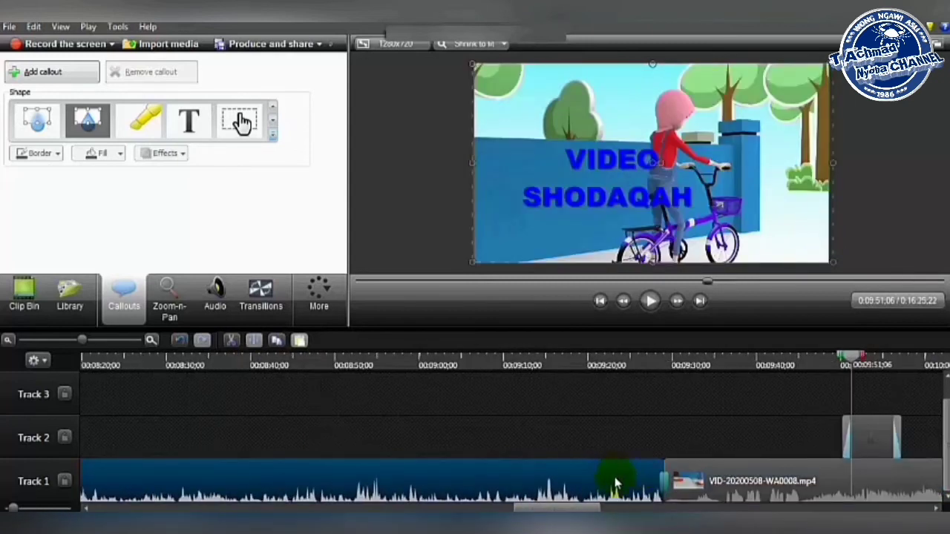
left_click_drag(380, 497, 92, 492)
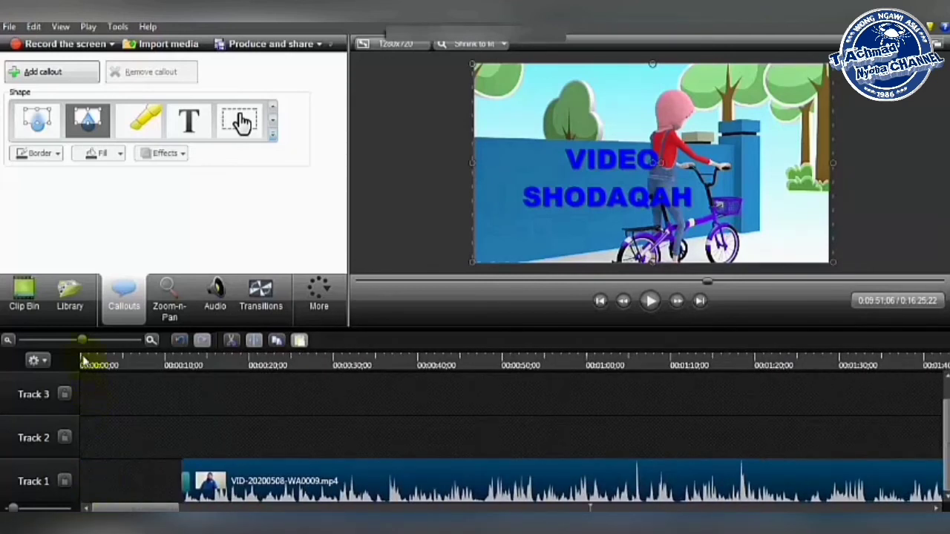
Step: Examine the Library's music and theme folders, including the contents of Calling Lights, Checkered Past, Crimson Complex and All Polished
left_click(71, 302)
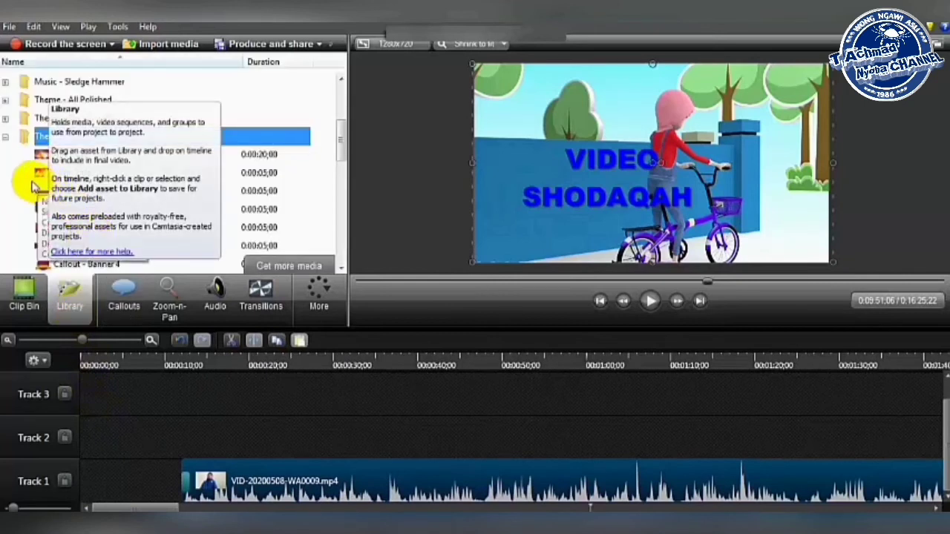
left_click(6, 138)
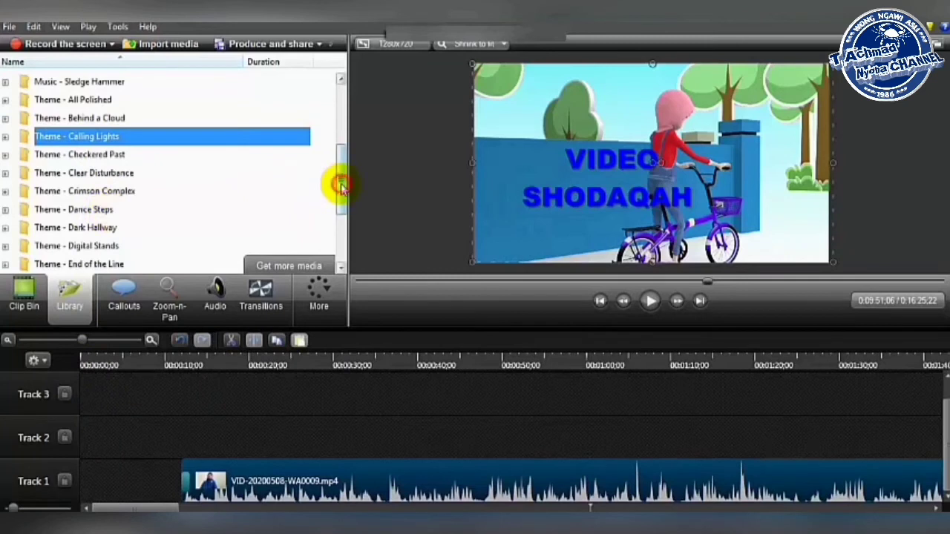
left_click_drag(341, 185, 341, 124)
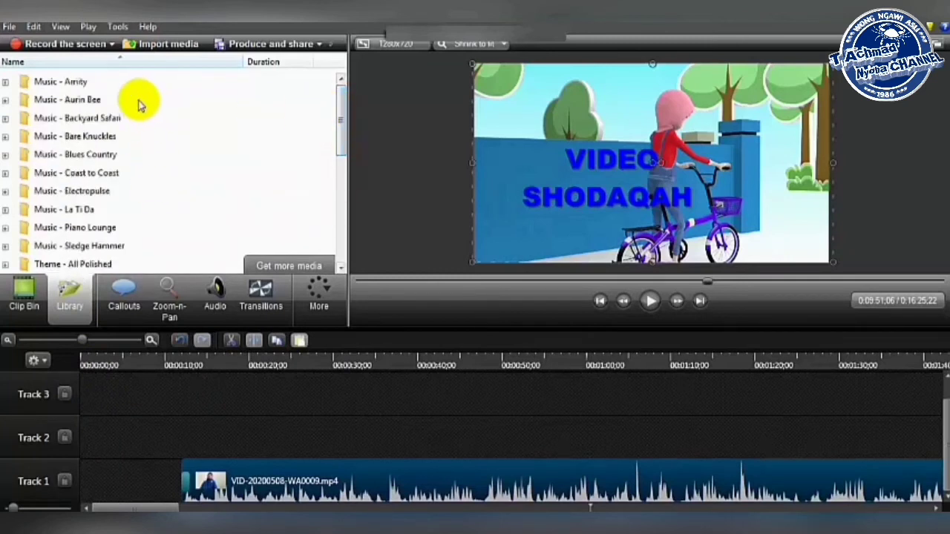
left_click_drag(338, 120, 339, 191)
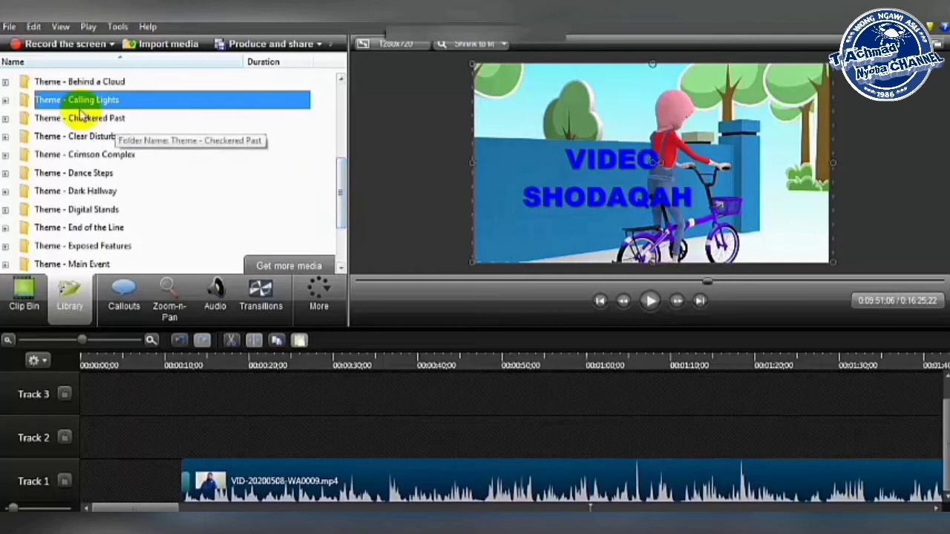
left_click(5, 100)
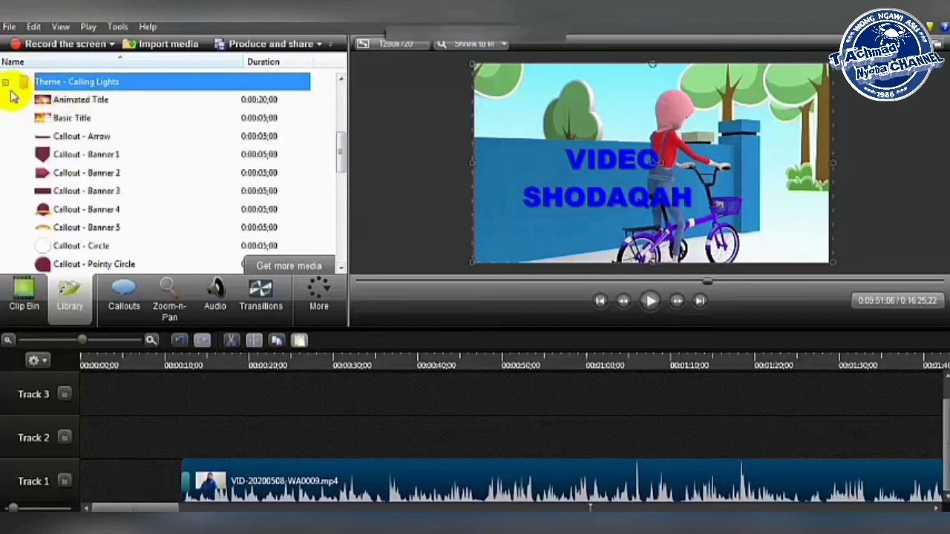
left_click(5, 83)
left_click(5, 100)
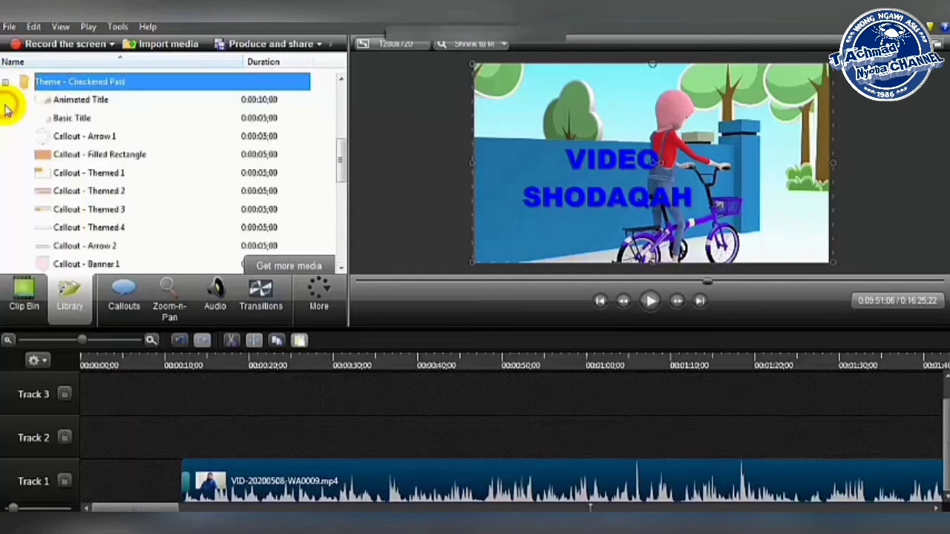
left_click(6, 83)
left_click(5, 118)
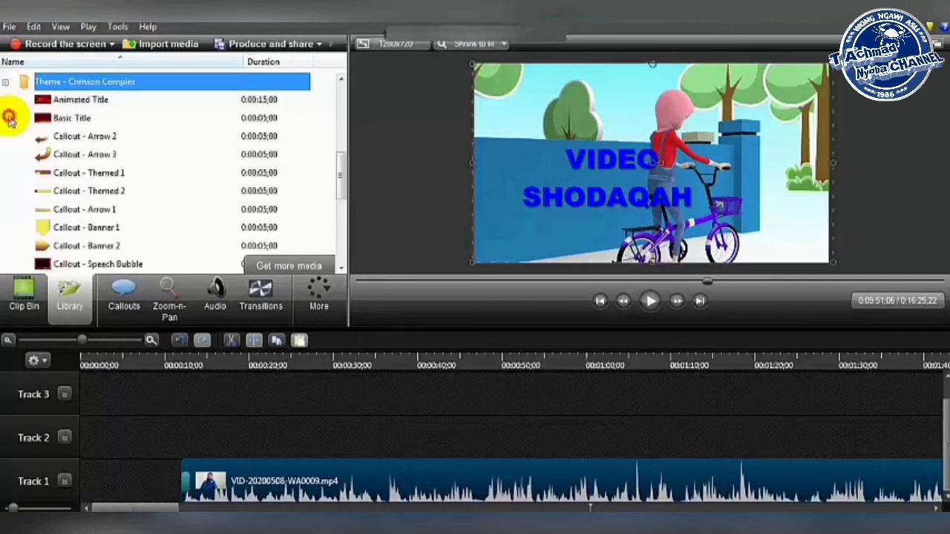
left_click(5, 83)
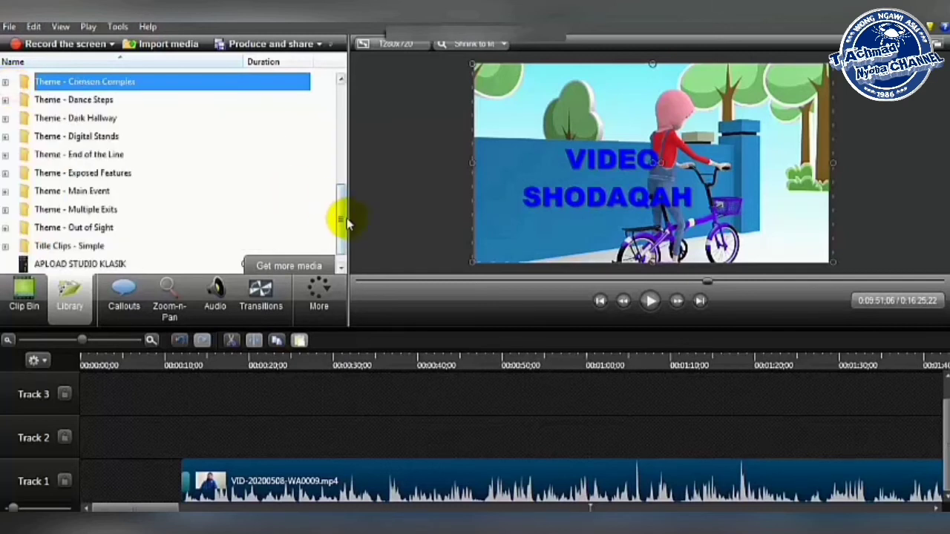
left_click_drag(344, 218, 339, 170)
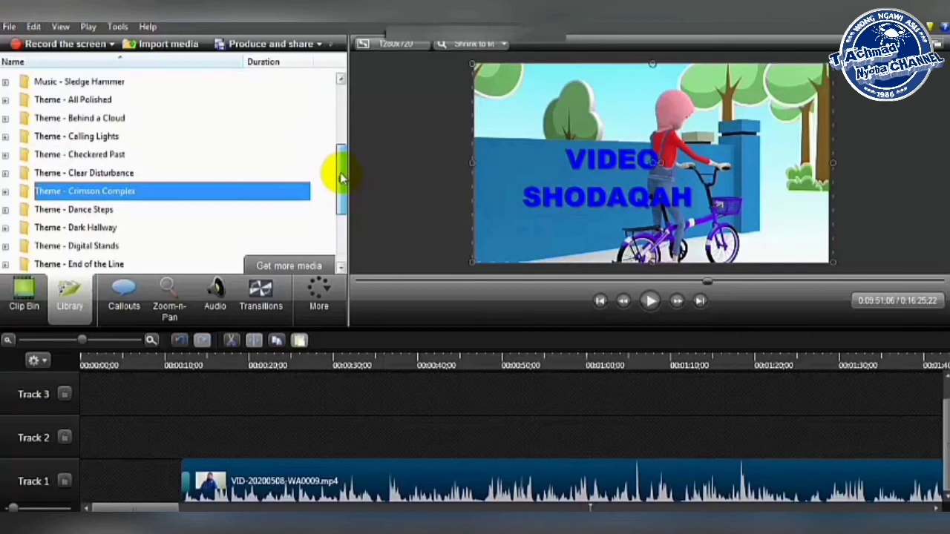
left_click(6, 99)
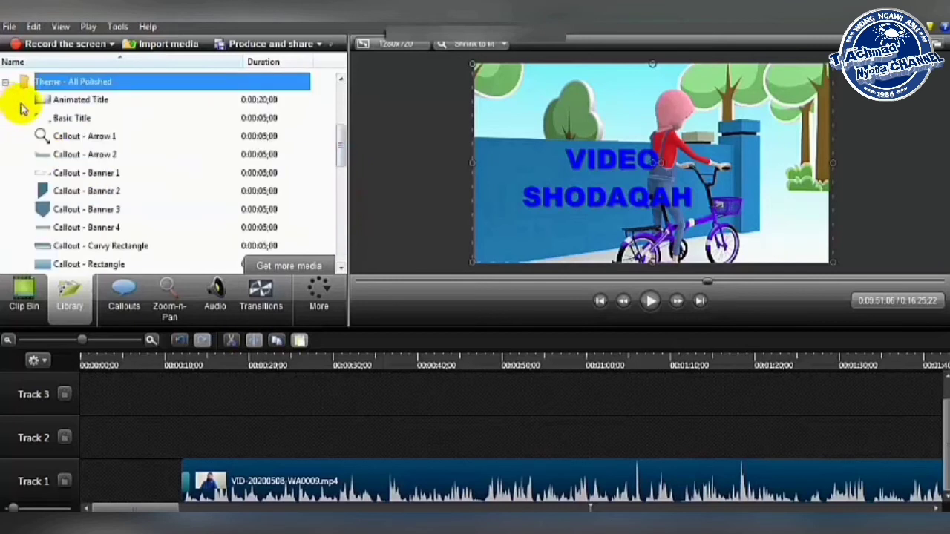
left_click(6, 83)
Step: Add the Animated Title from Theme - Behind a Cloud at the timeline start, shortened to fill the 12-second gap on Track 1
left_click(12, 102)
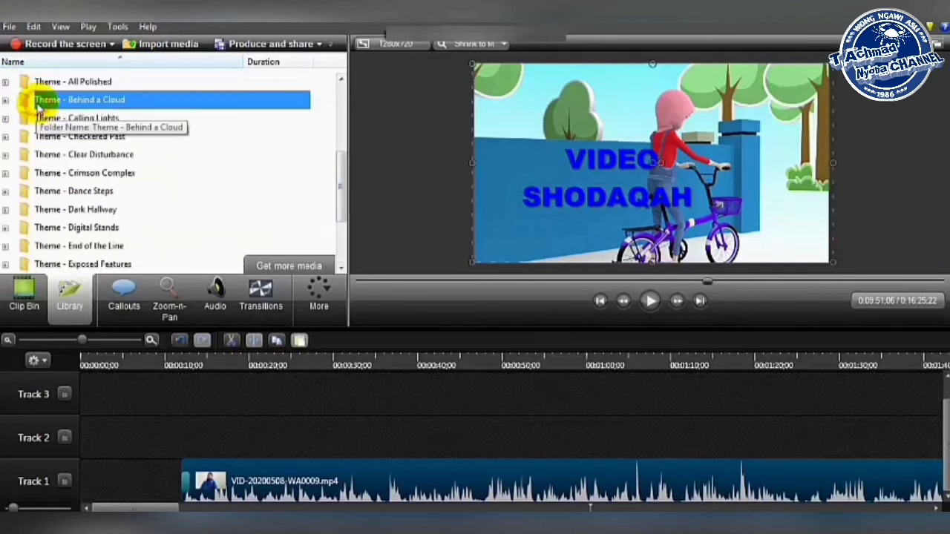
left_click(6, 100)
left_click_drag(71, 100, 75, 397)
left_click(83, 364)
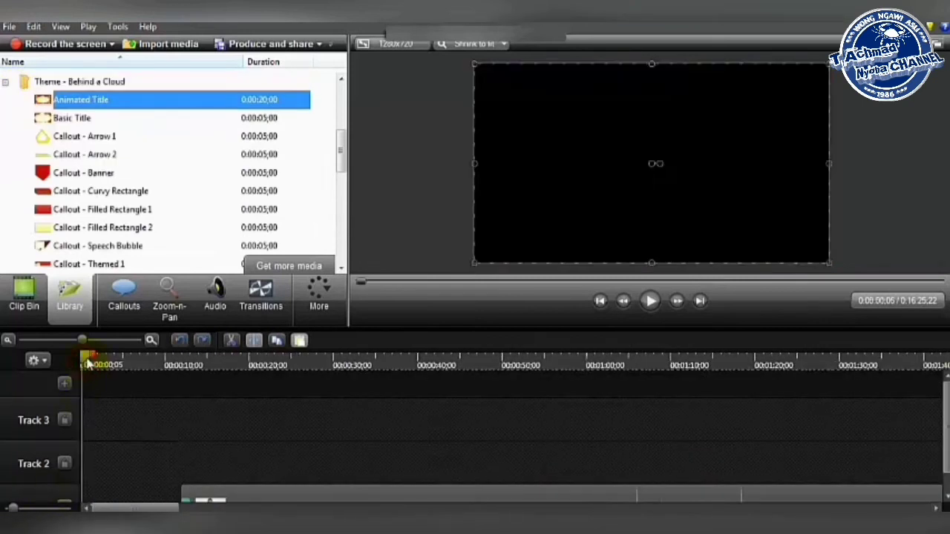
right_click(89, 108)
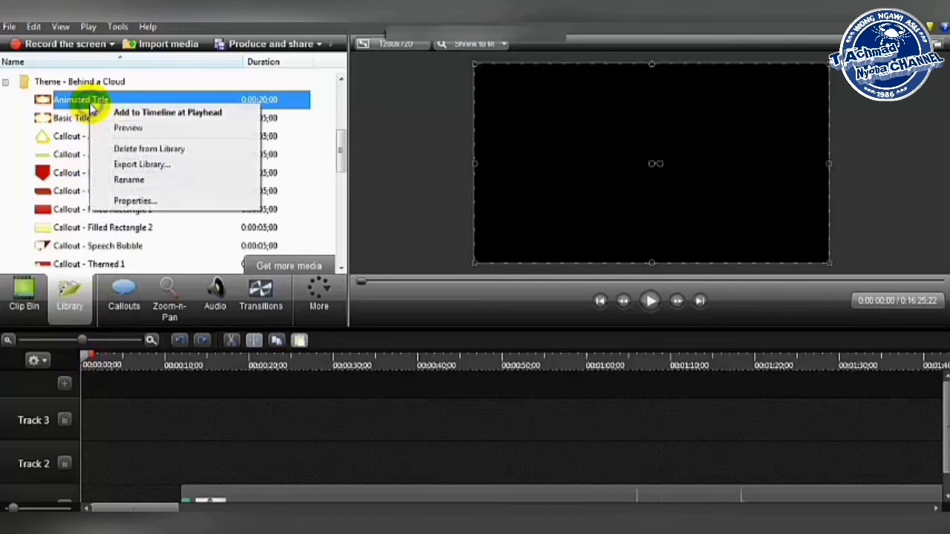
left_click(119, 112)
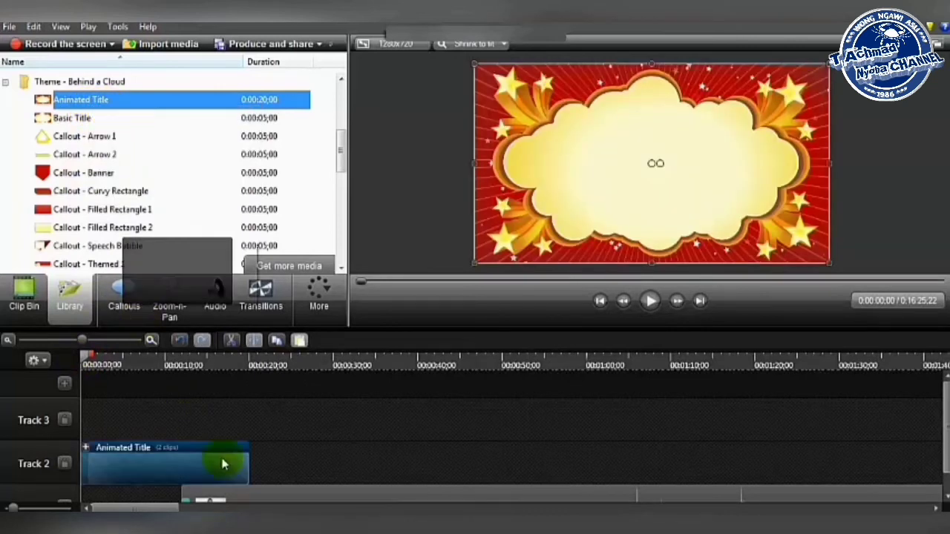
left_click_drag(247, 462, 167, 500)
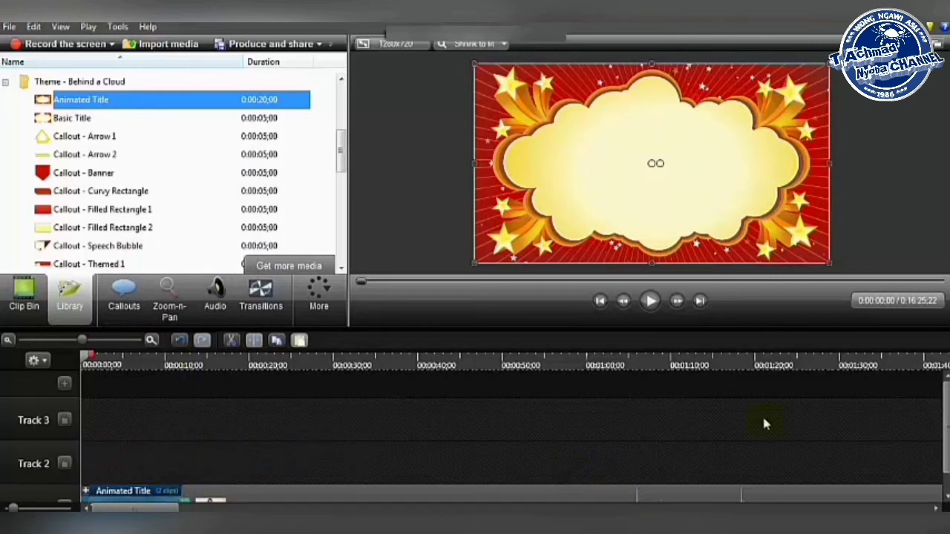
left_click_drag(947, 459, 948, 468)
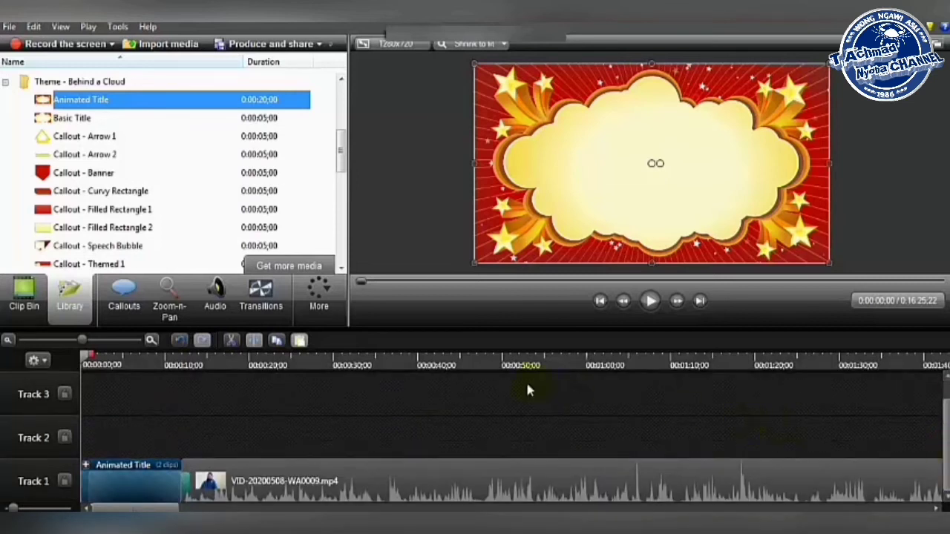
Step: Expand the Animated Title group and replace its text callout's placeholder with SHODAQAH
left_click(86, 466)
left_click(121, 438)
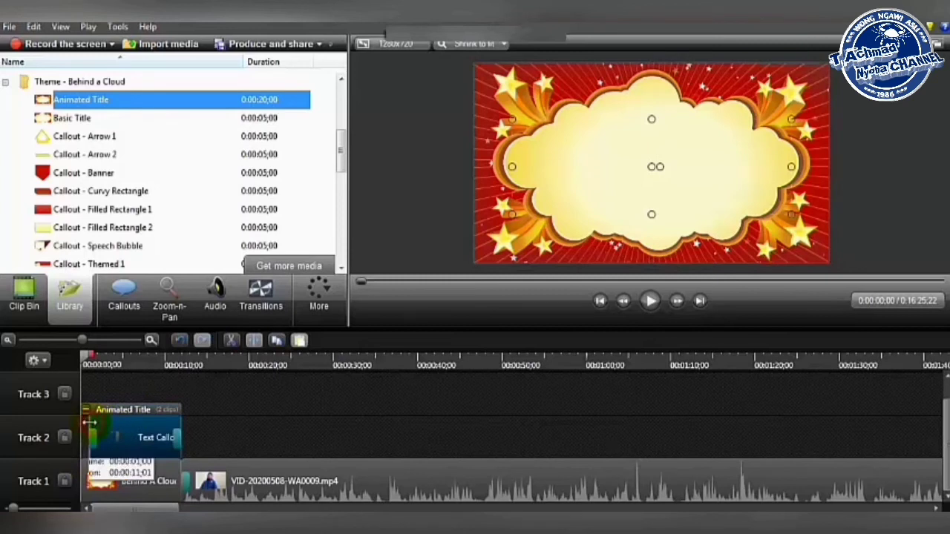
left_click(111, 441)
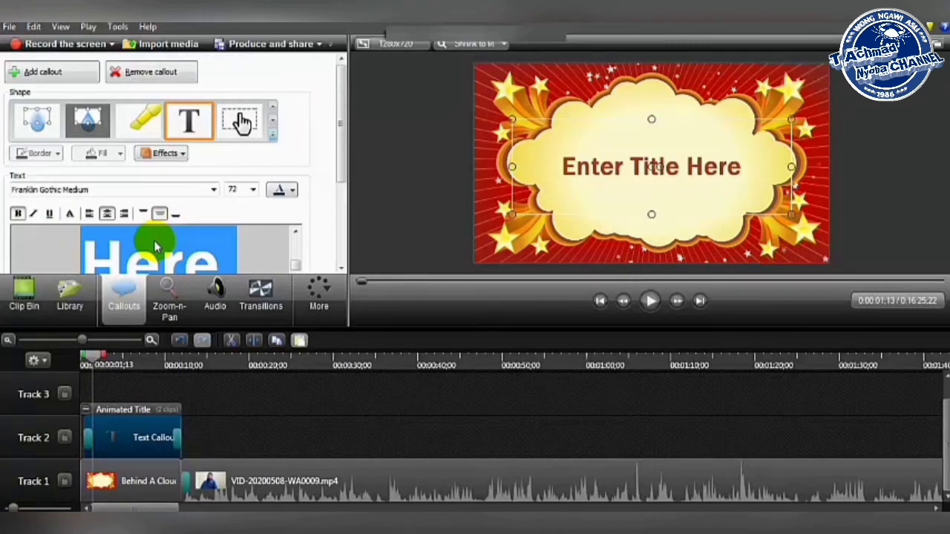
type("SHODAQAH")
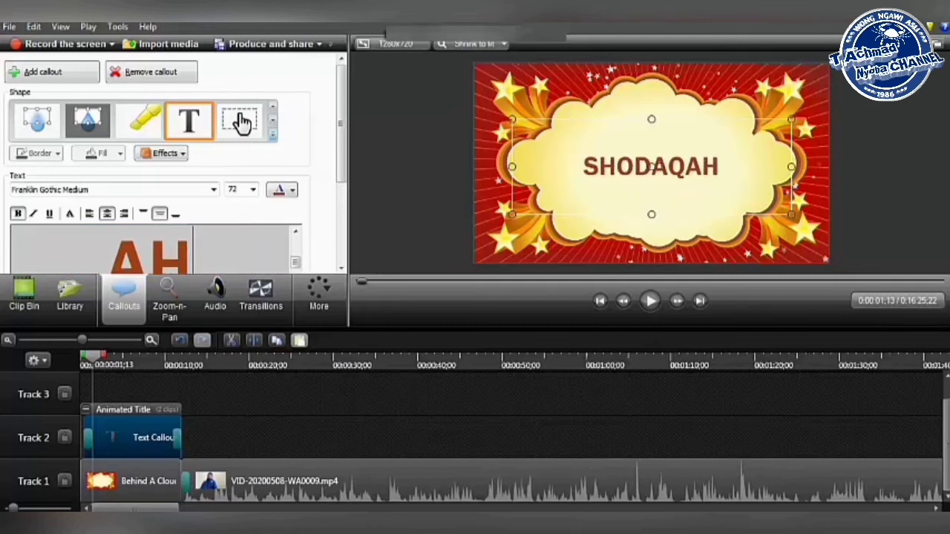
Step: Color all of the SHODAQAH title text blue and add a text shadow
double_click(180, 250)
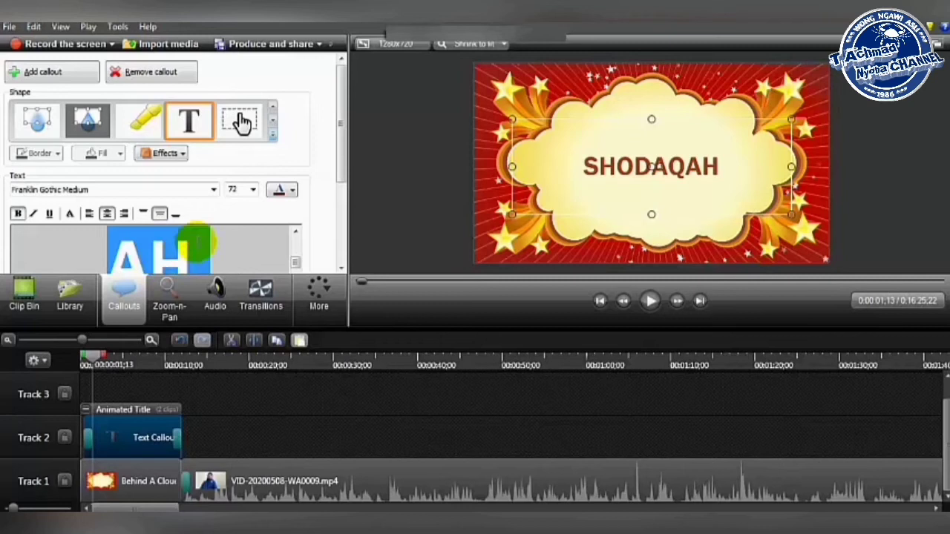
left_click(288, 190)
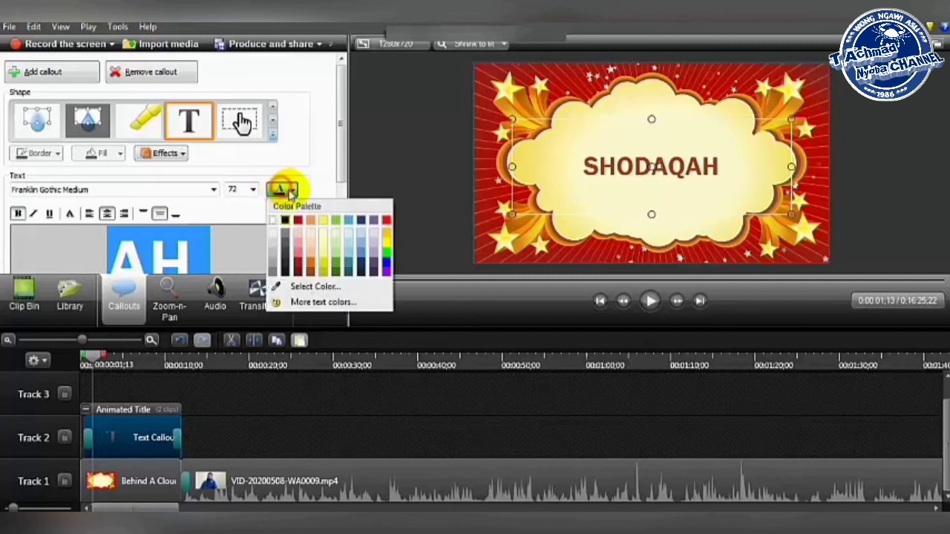
left_click(387, 265)
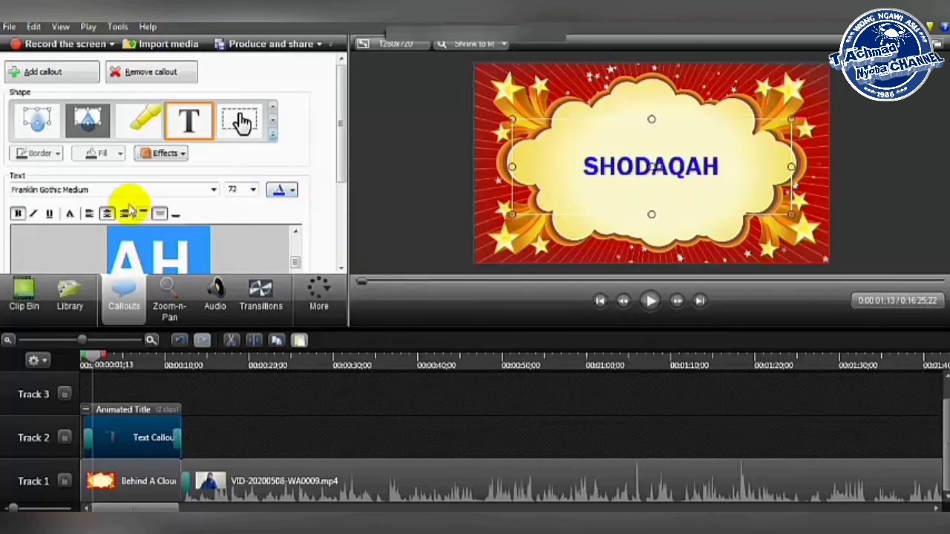
left_click(73, 216)
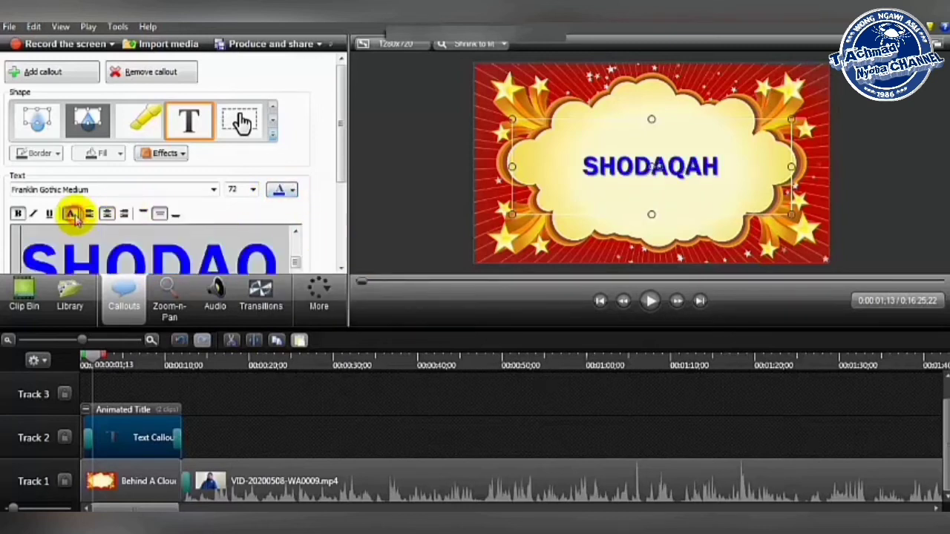
Step: Set the font of the whole SHODAQAH title to Forte and deselect the title group
left_click(176, 256)
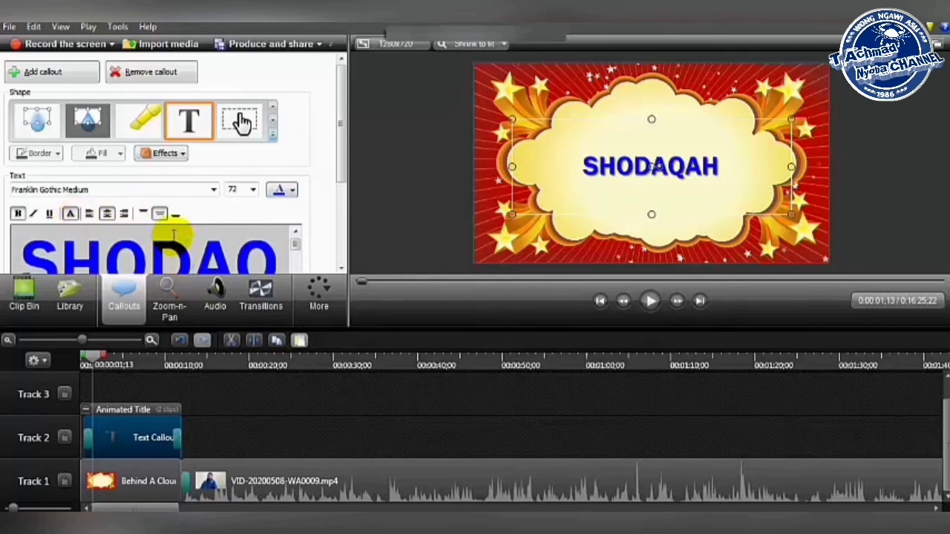
key("ctrl+a")
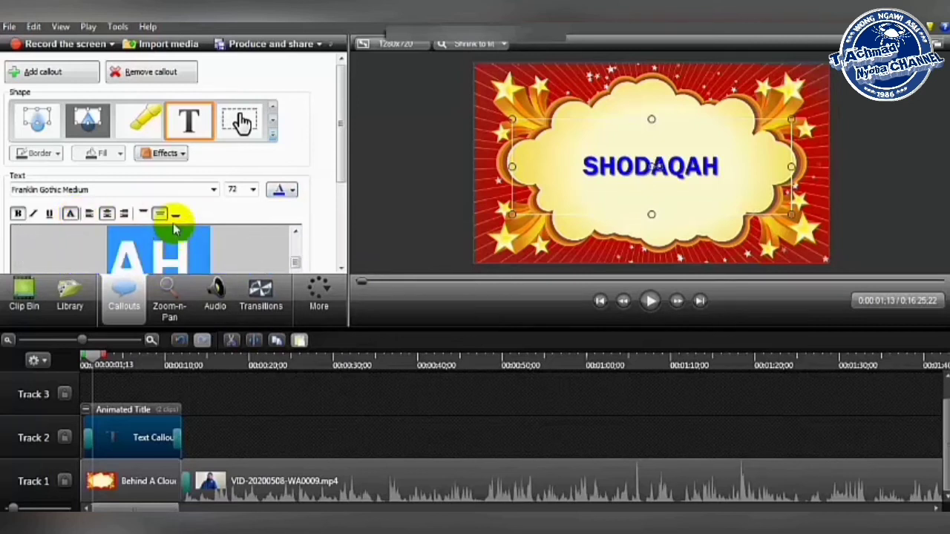
left_click(214, 190)
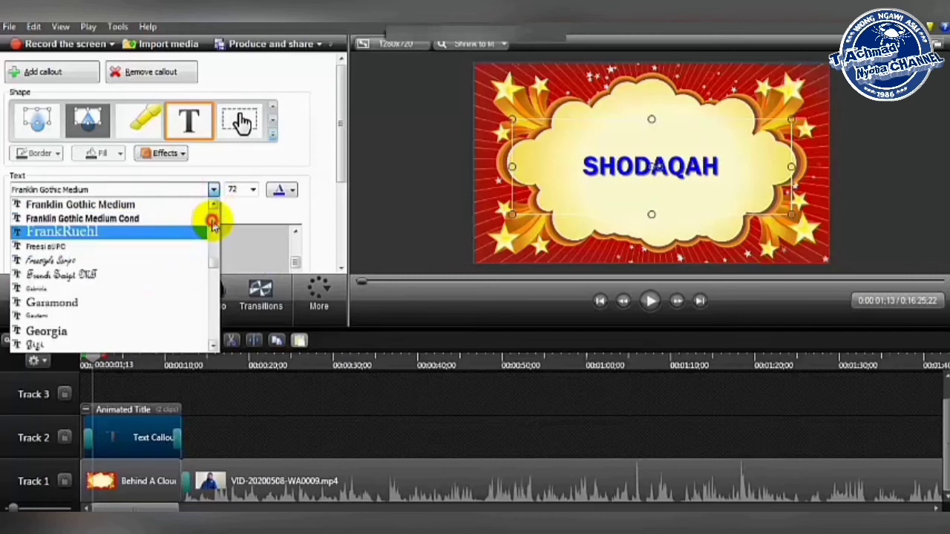
left_click(212, 223)
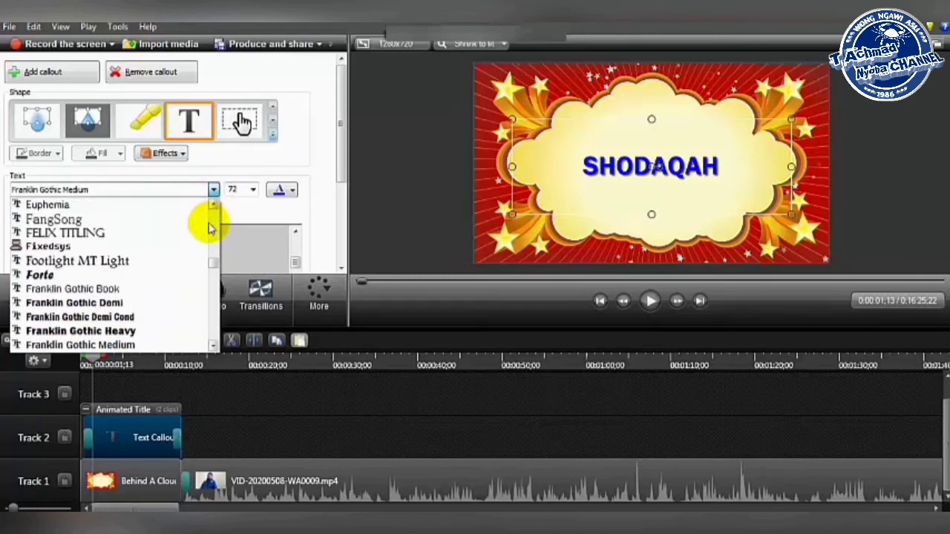
left_click(166, 274)
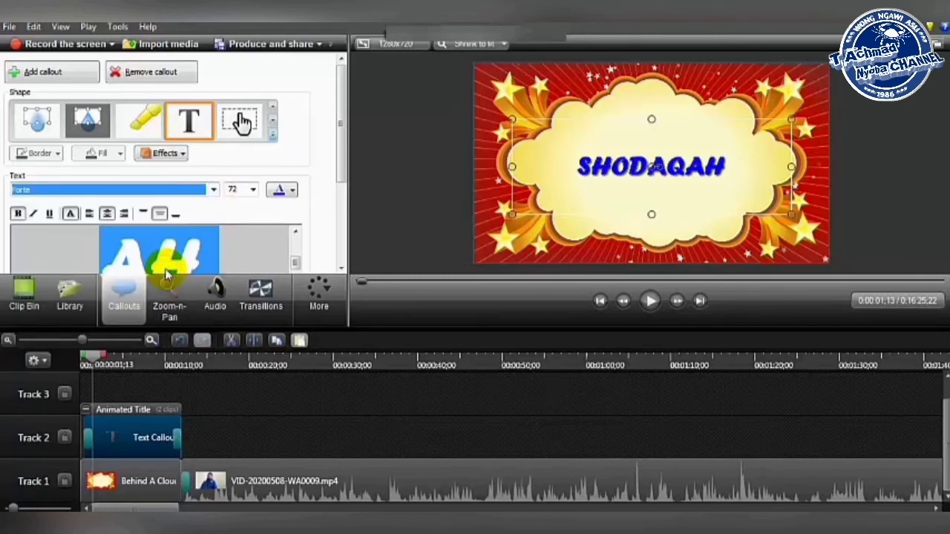
left_click(257, 419)
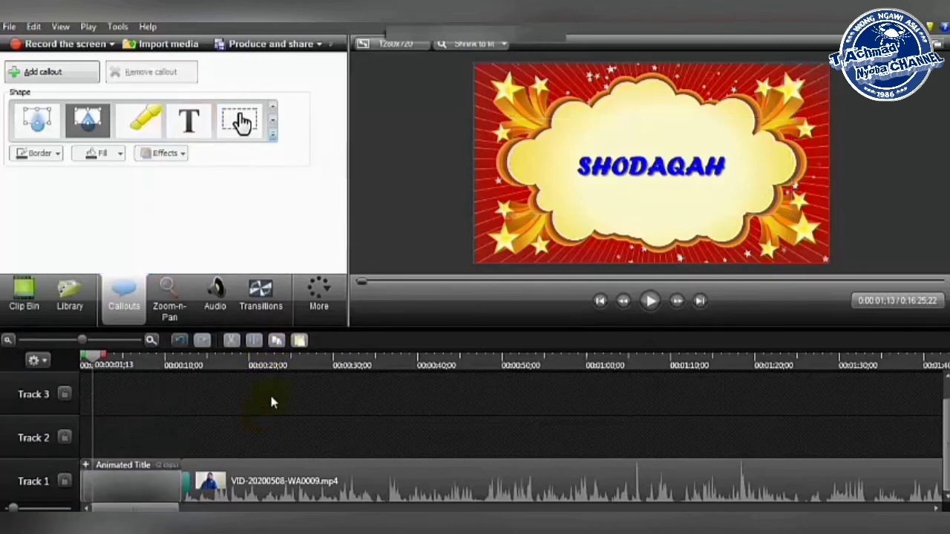
Step: Play the opening seconds of the timeline to review the animated title, and return the playhead to the start
left_click_drag(93, 358, 67, 356)
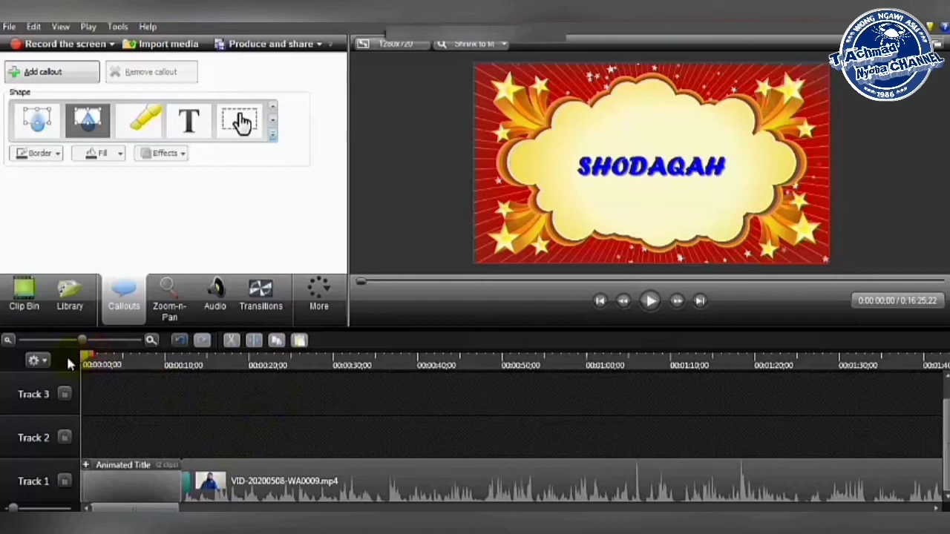
left_click(652, 302)
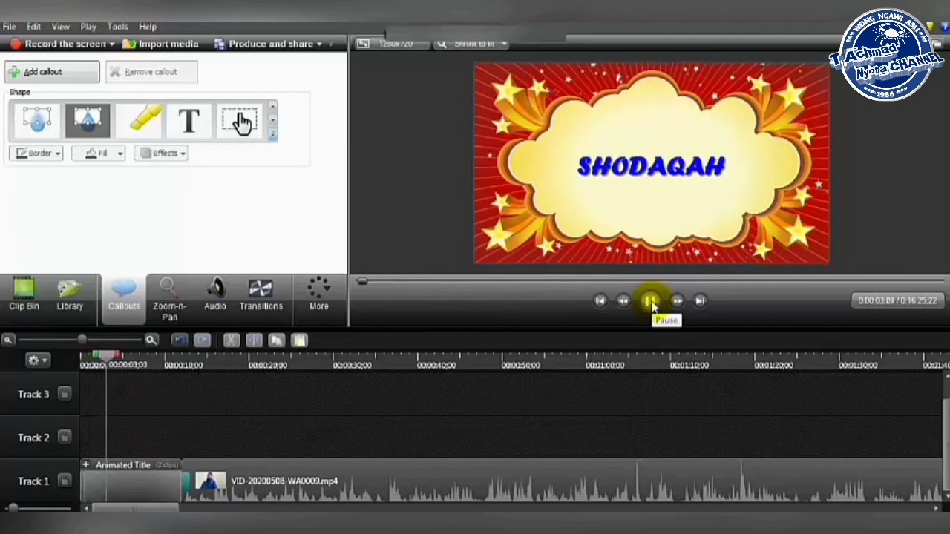
left_click(651, 303)
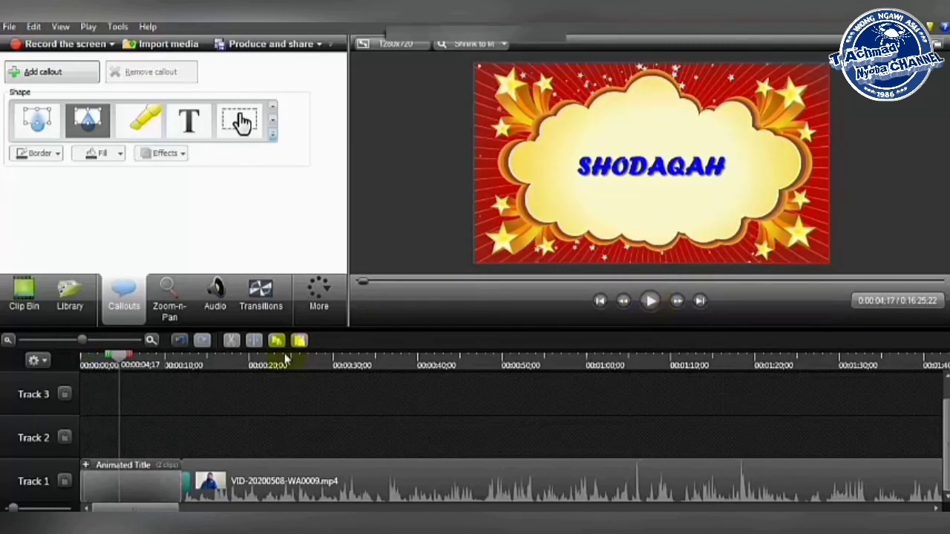
left_click_drag(121, 362, 84, 361)
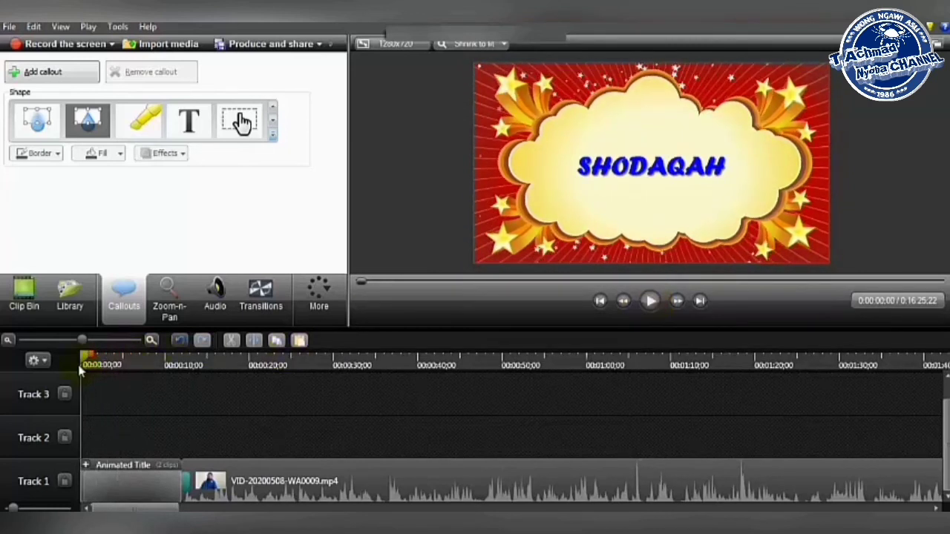
Step: Preview Full Song from the Library's Music - Aurin Bee folder and add it to the timeline at the playhead
left_click(72, 297)
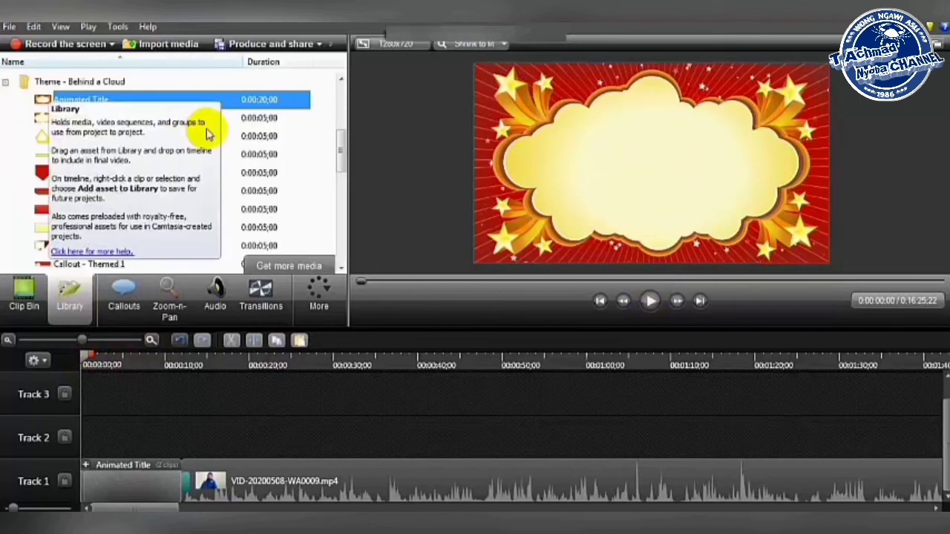
left_click_drag(341, 141, 343, 92)
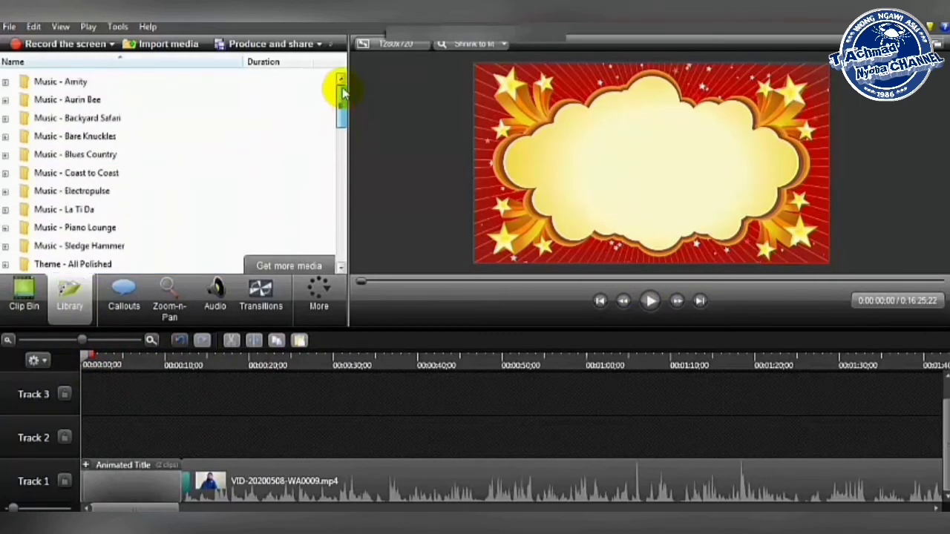
double_click(104, 100)
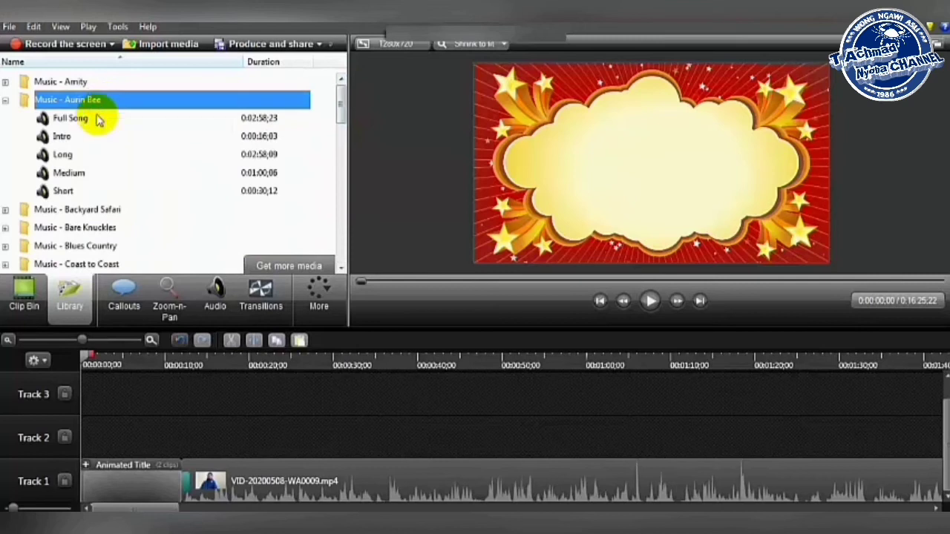
left_click(95, 118)
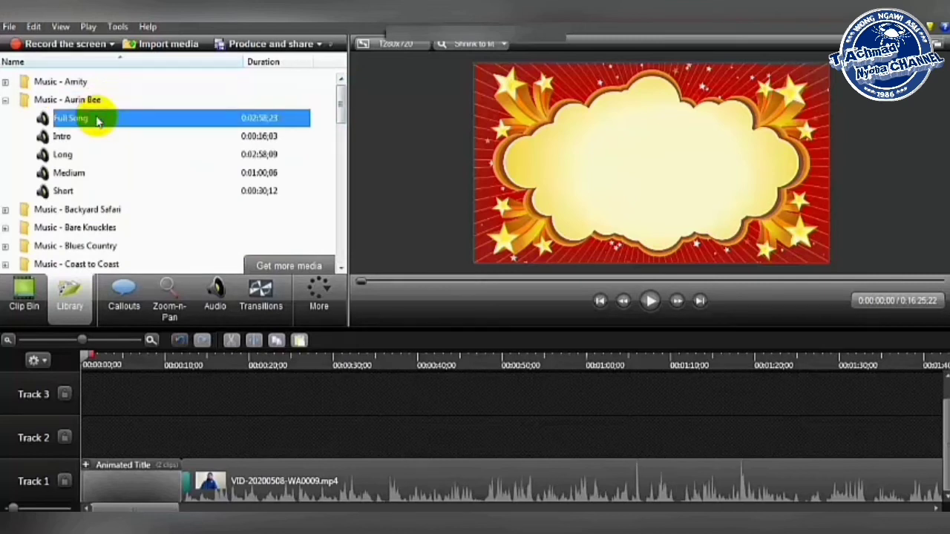
double_click(115, 124)
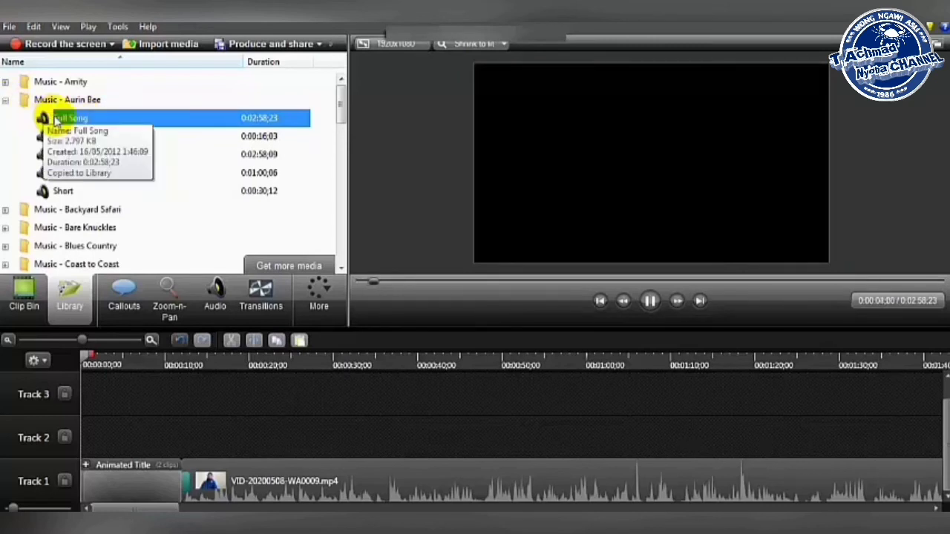
right_click(50, 120)
left_click(74, 125)
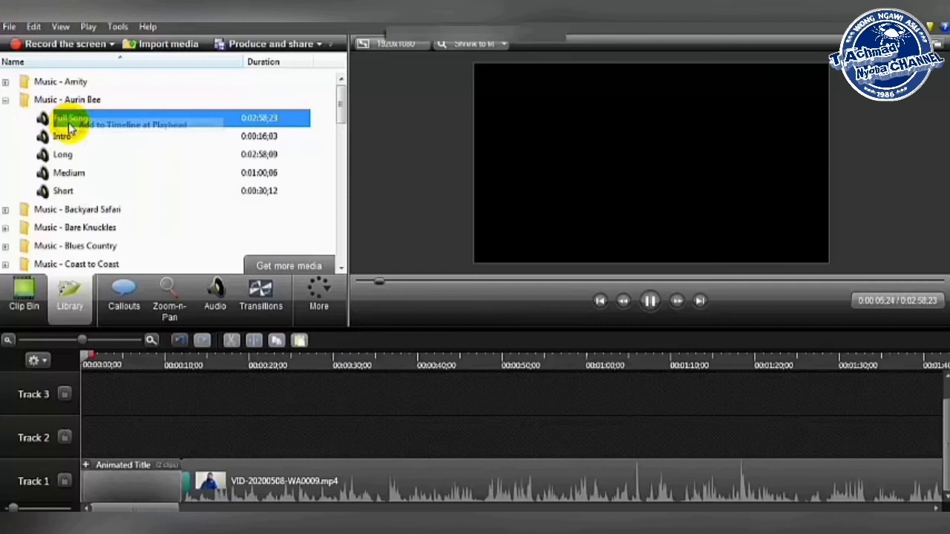
left_click(182, 364)
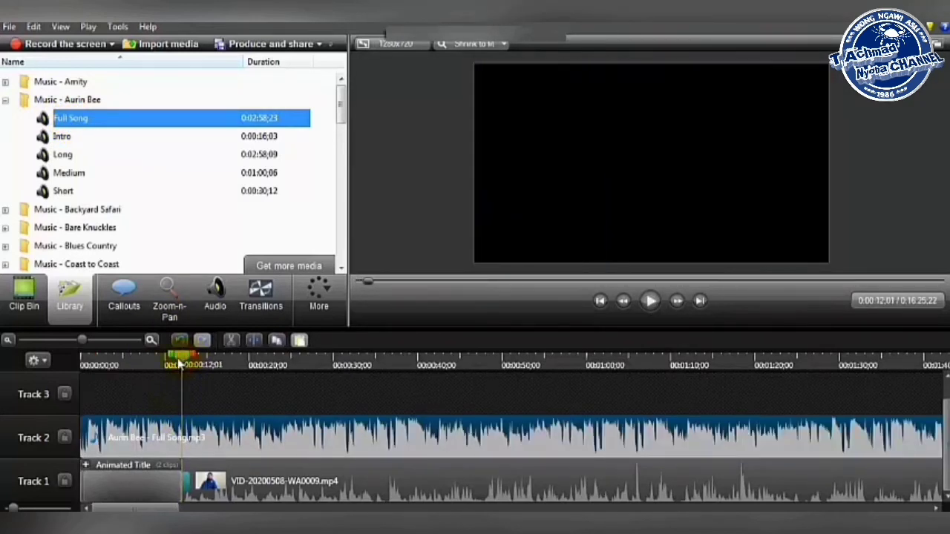
left_click(197, 436)
key("Delete")
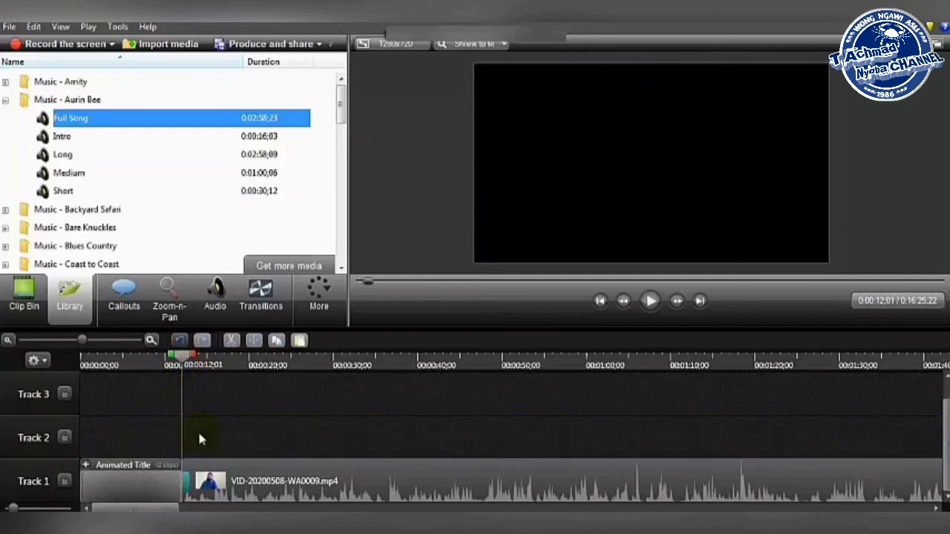
key("ctrl+z")
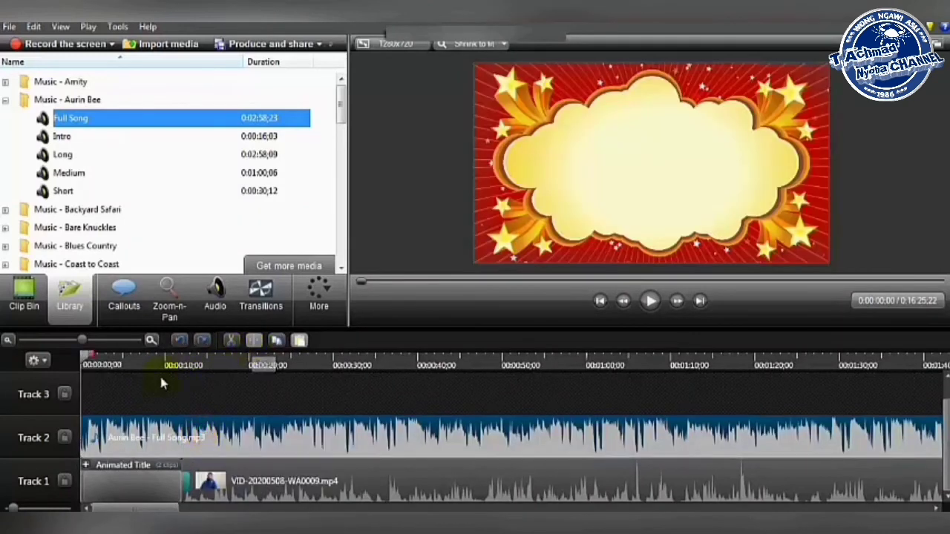
Step: Split the Aurin Bee song on Track 2 at 0:00:12;01, the end of the animated title, and delete the remainder
left_click_drag(132, 371, 185, 381)
left_click(213, 438)
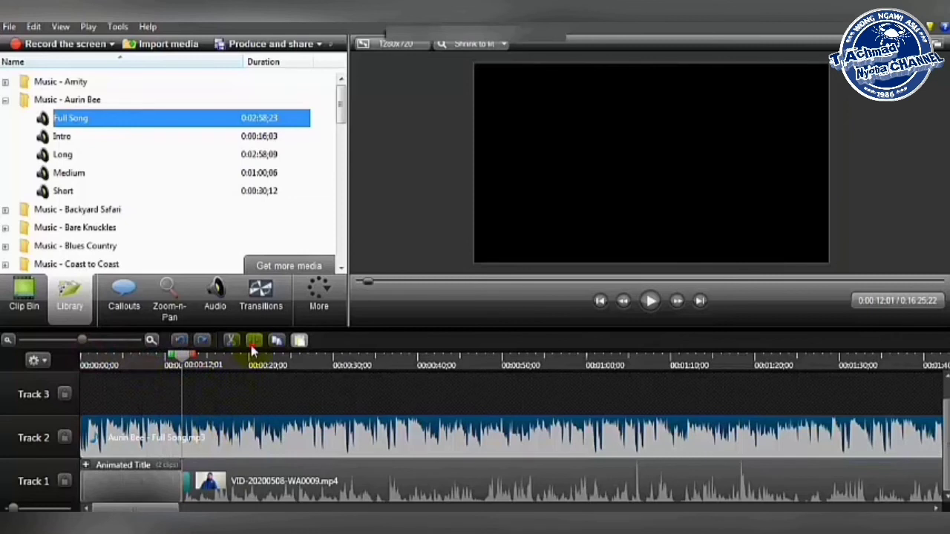
left_click(253, 340)
left_click(227, 435)
key("Delete")
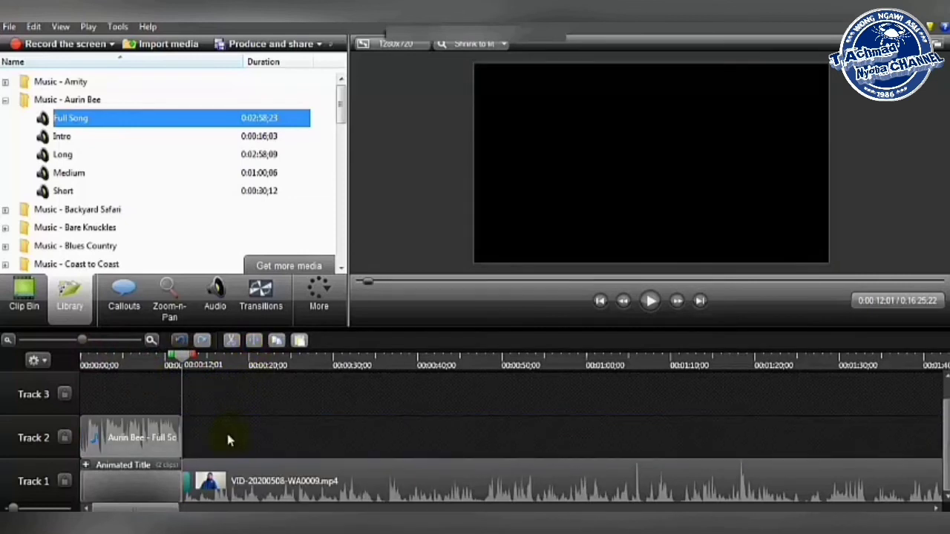
Step: Apply a fade-out and a fade-in to the opening music clip on Track 2 and lower its volume
left_click(159, 436)
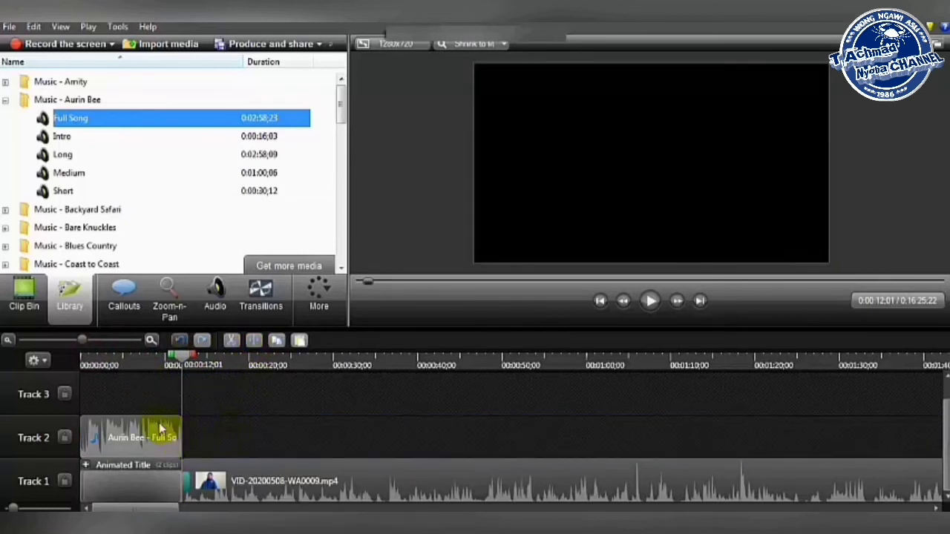
left_click(215, 306)
left_click(173, 238)
left_click(173, 237)
left_click(103, 239)
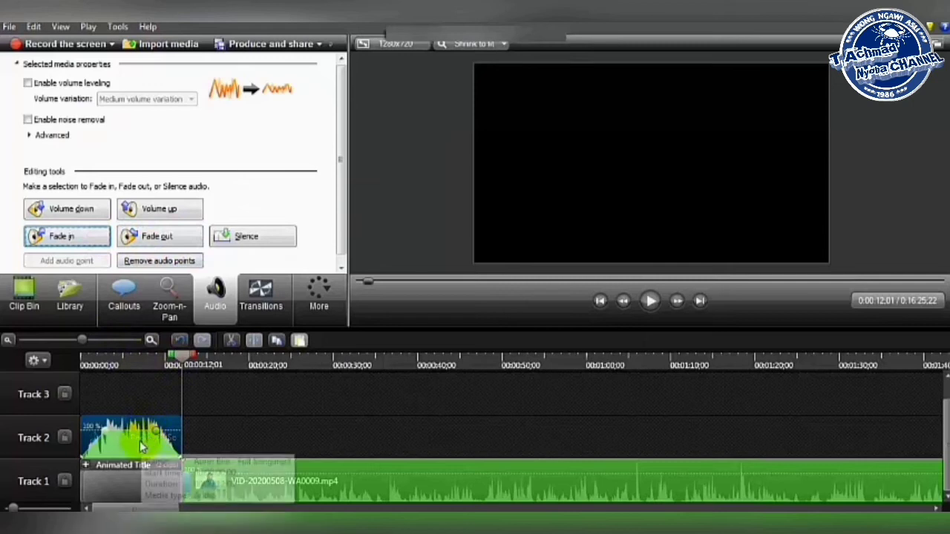
left_click(101, 214)
left_click(101, 214)
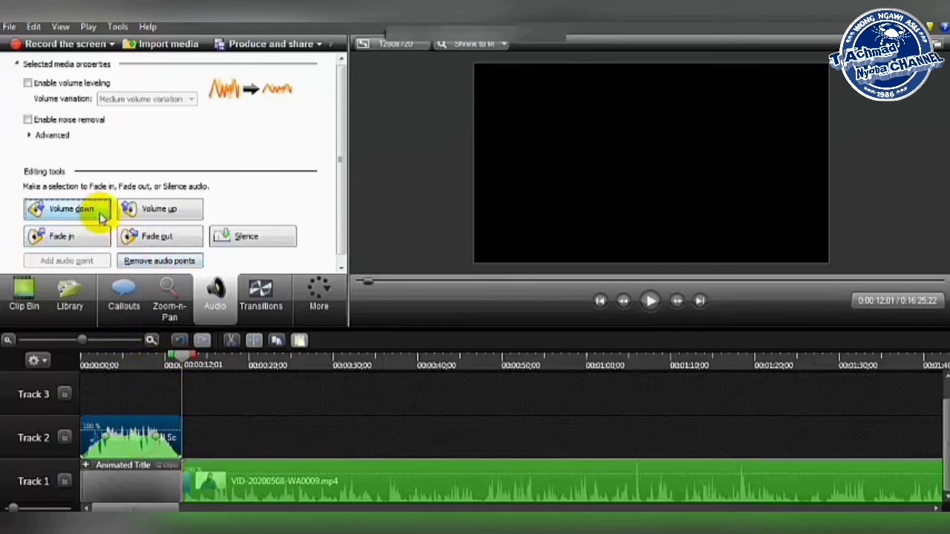
Step: Play the timeline from the start through the animated title to review its music, and deselect the clips
left_click_drag(182, 361, 69, 361)
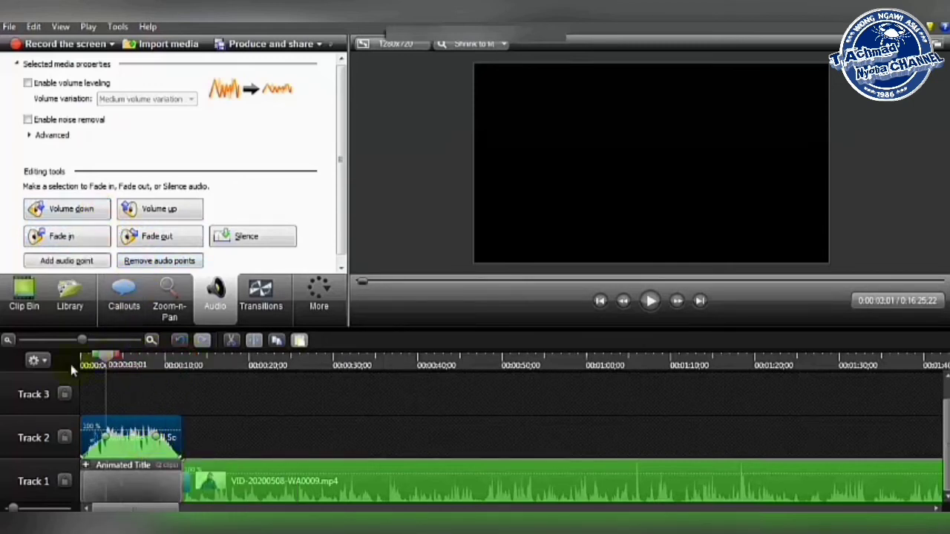
left_click(646, 311)
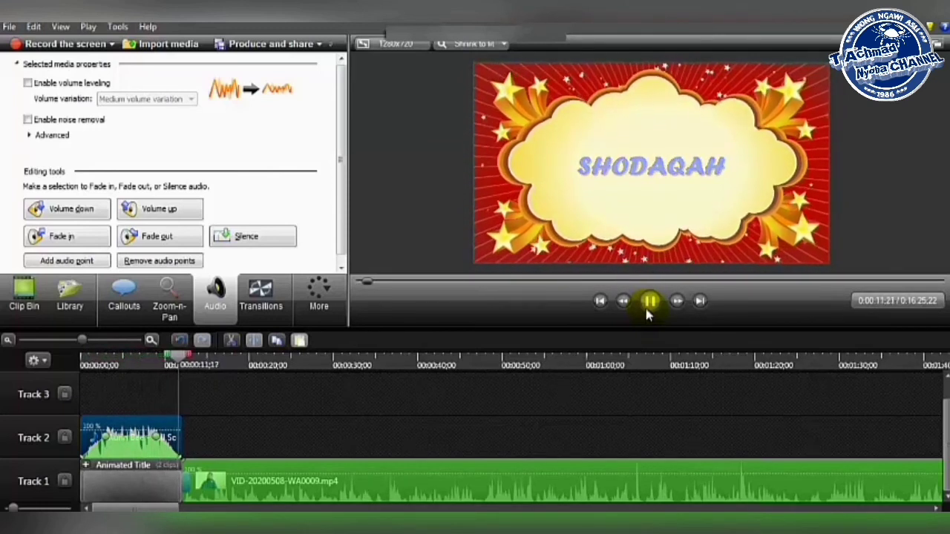
left_click(647, 315)
left_click(583, 434)
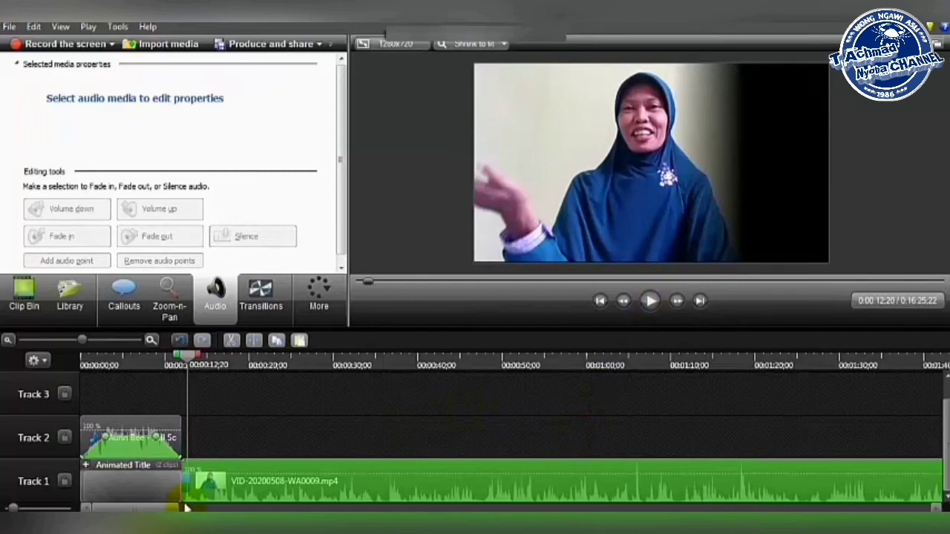
Step: Add the Basic Title from Theme - Behind a Cloud at the end of the video on Track 1, at 0:16:25;22
left_click_drag(167, 507, 927, 508)
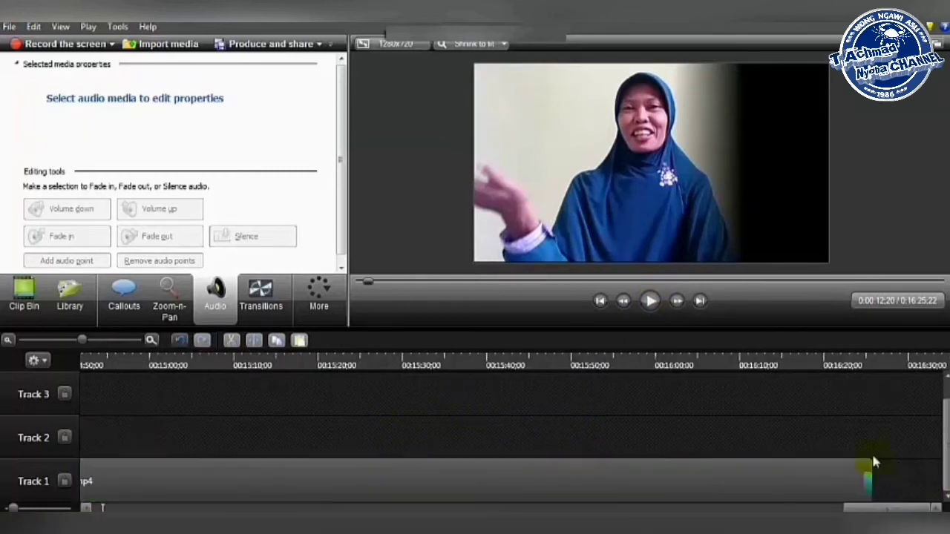
left_click(69, 295)
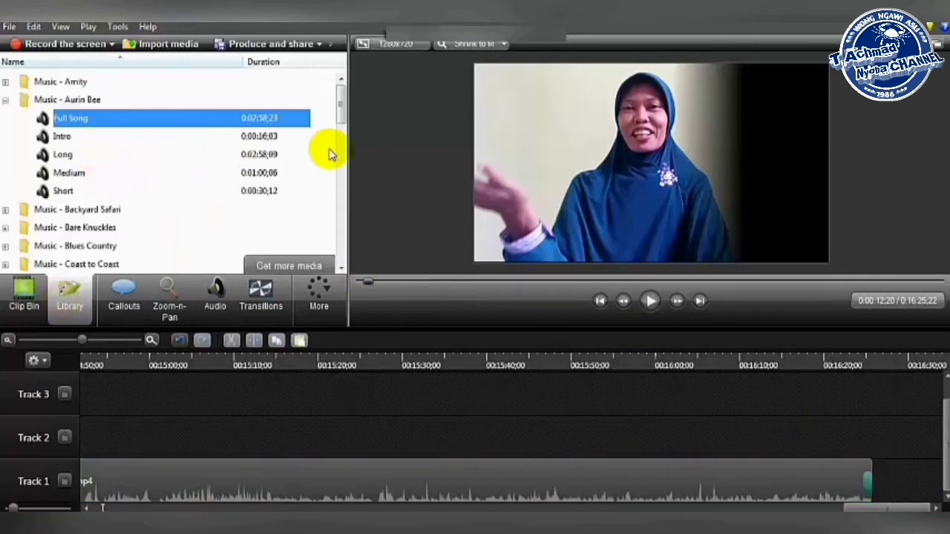
left_click_drag(343, 118, 341, 169)
left_click(880, 365)
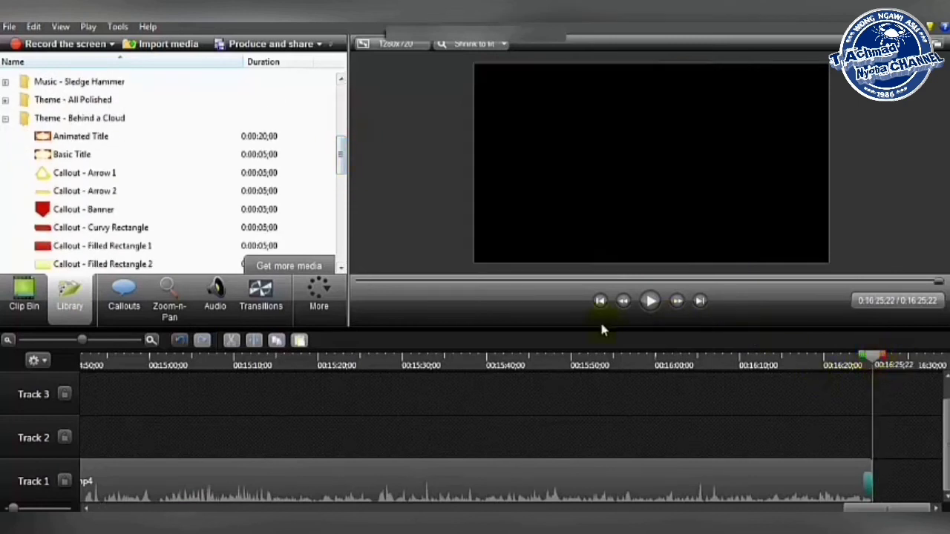
left_click(89, 156)
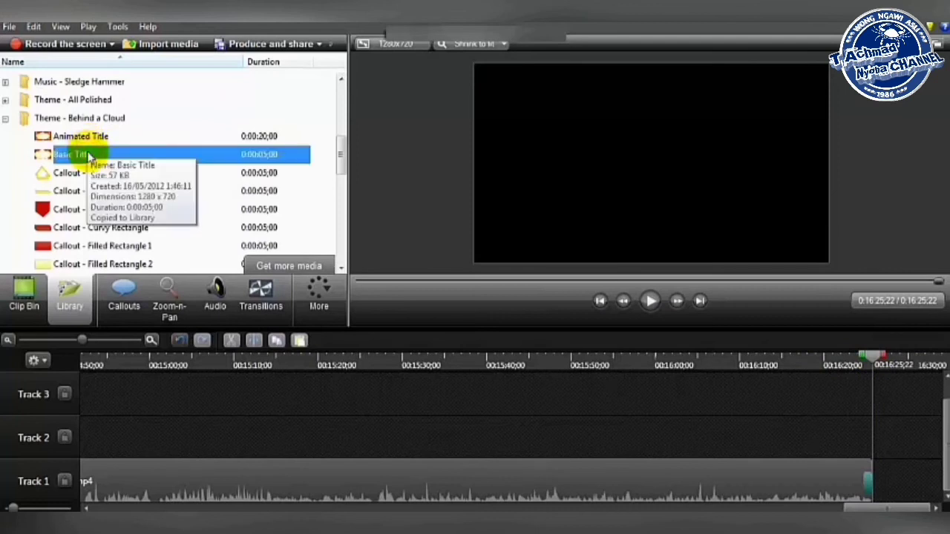
right_click(90, 156)
left_click(97, 162)
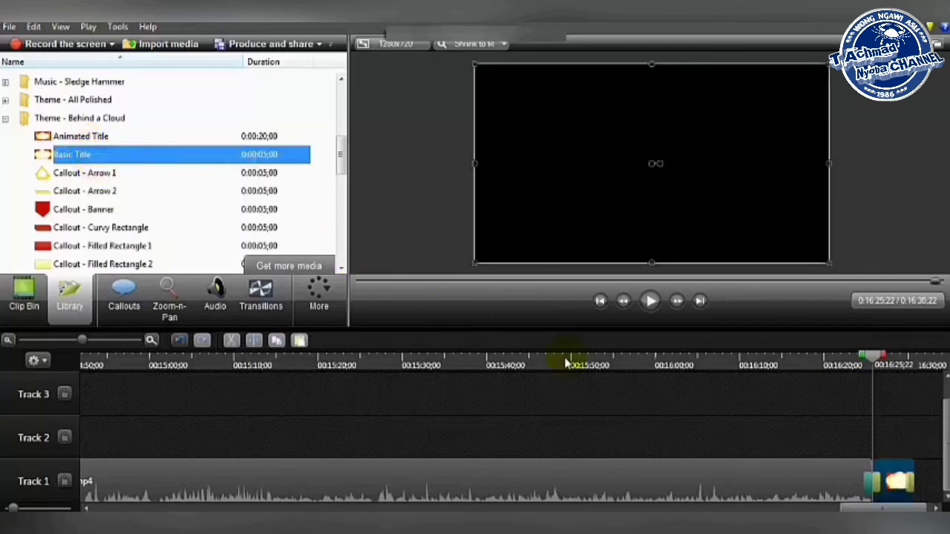
Step: Replace the closing title's Abc placeholder with TERIMAKASIH SUDAH MENONTON followed by the channel name
left_click(890, 369)
left_click(646, 170)
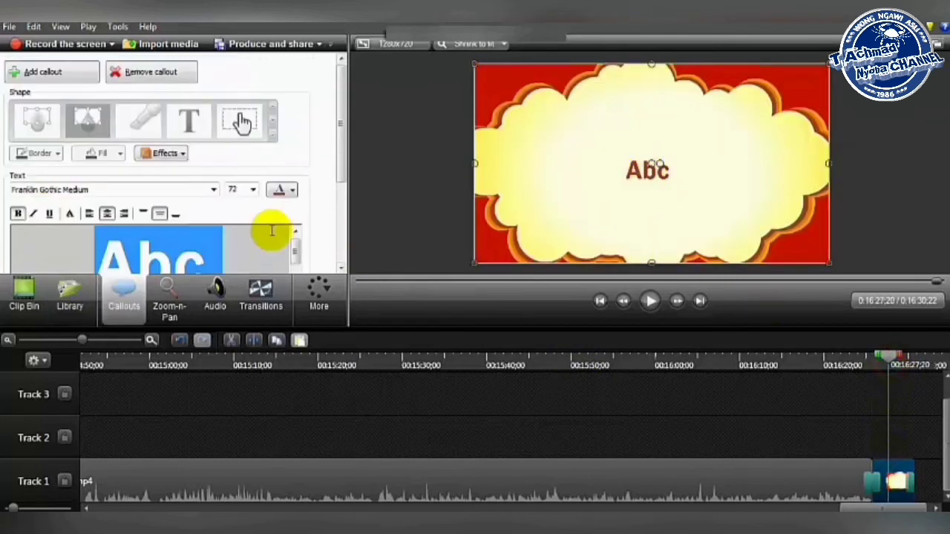
type("TERIMAKASIH SUDAH")
key("Return")
type("MENONTON")
key("Return")
type("T Achma")
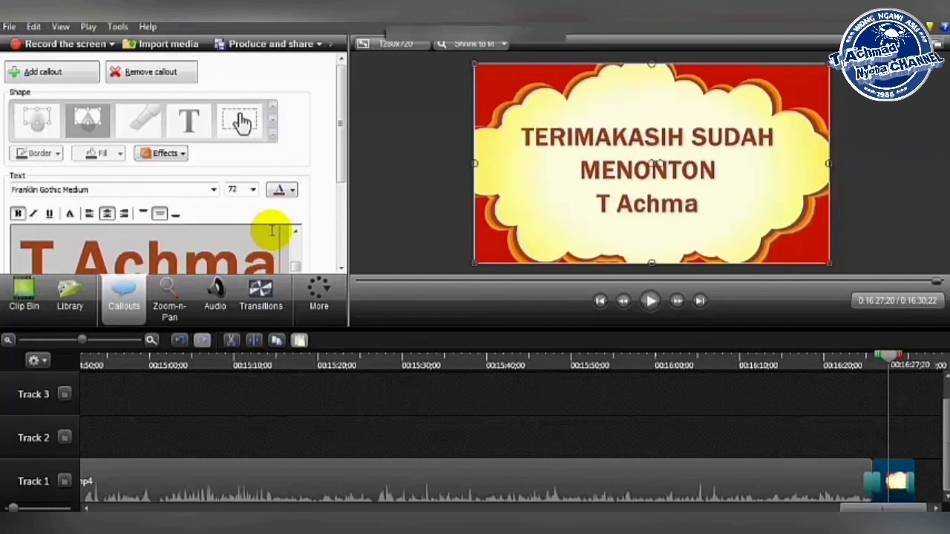
type("d Nyoba")
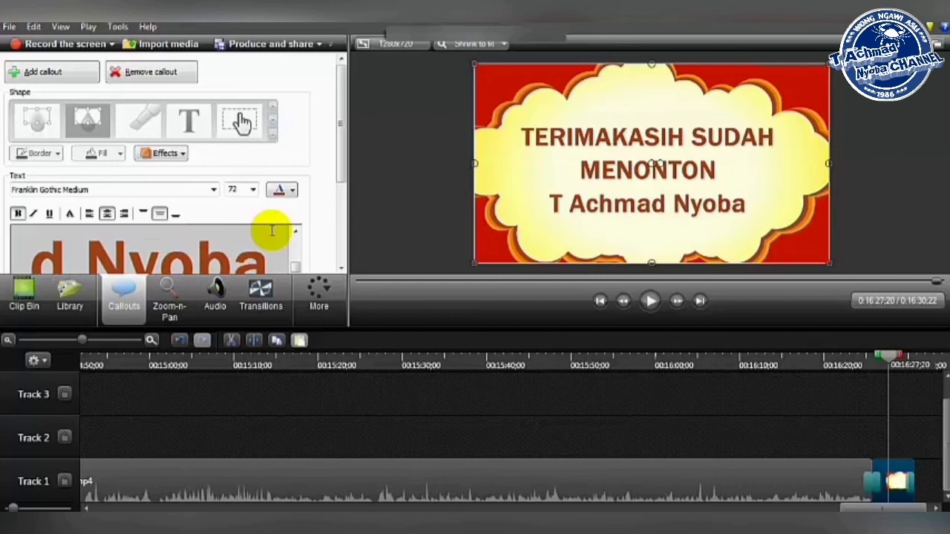
key("Return")
type("CHANN")
key("BackSpace")
key("BackSpace")
key("BackSpace")
key("BackSpace")
Step: Set the font size of all the closing title's text to 48
key("ctrl+a")
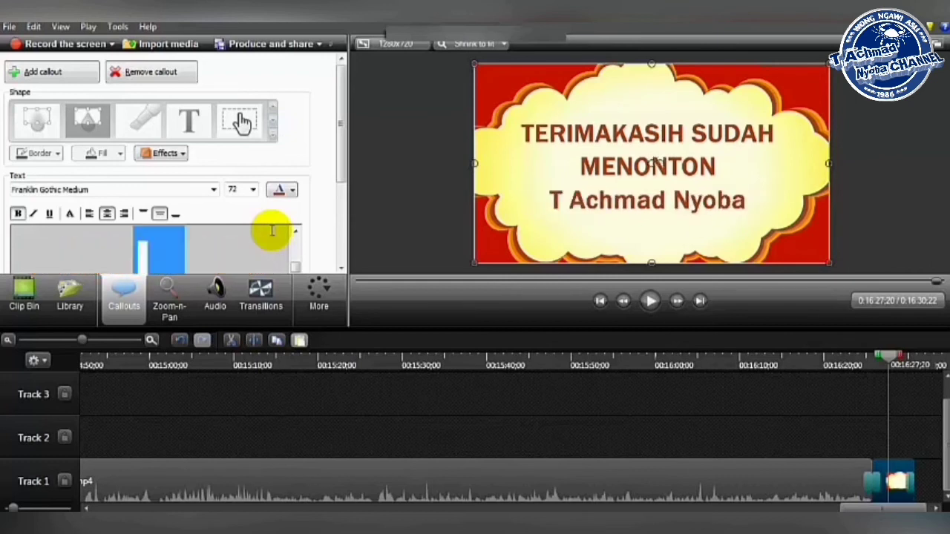
left_click(252, 190)
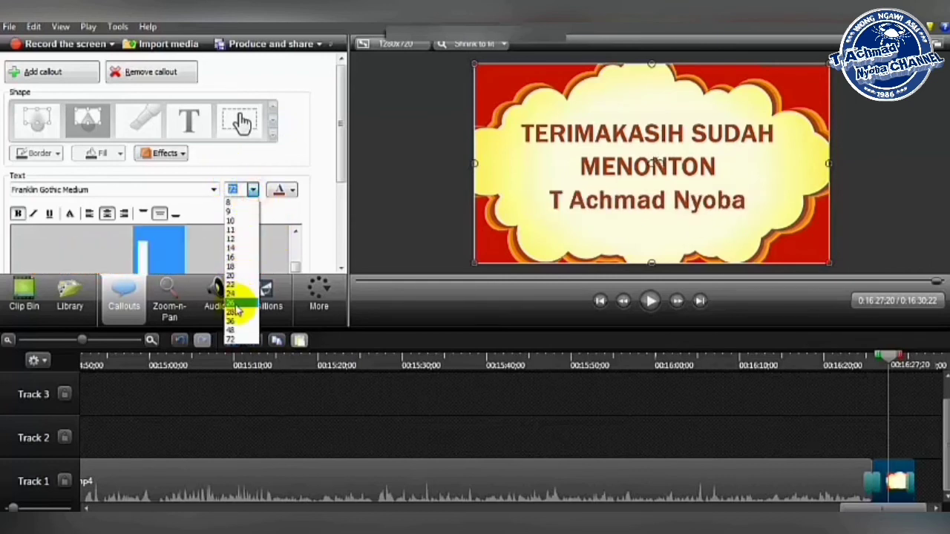
left_click(232, 339)
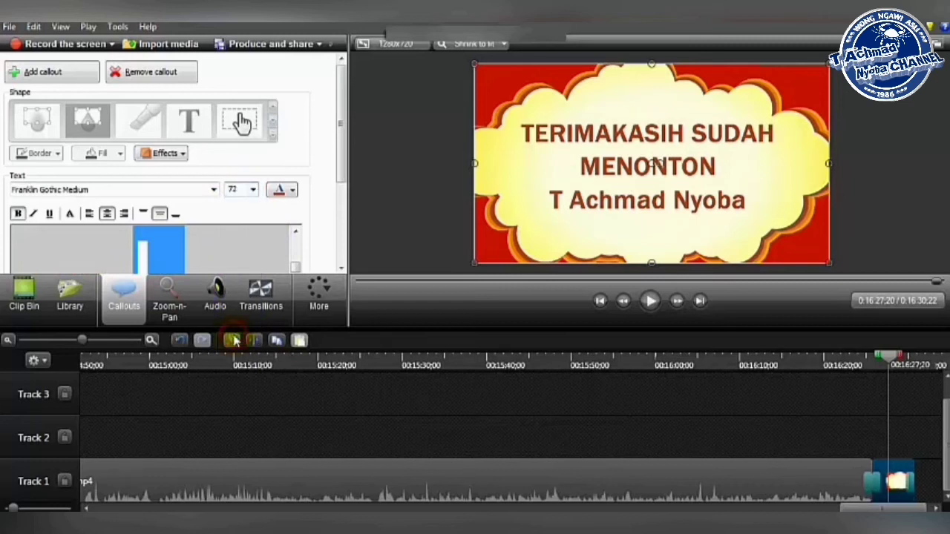
left_click(252, 190)
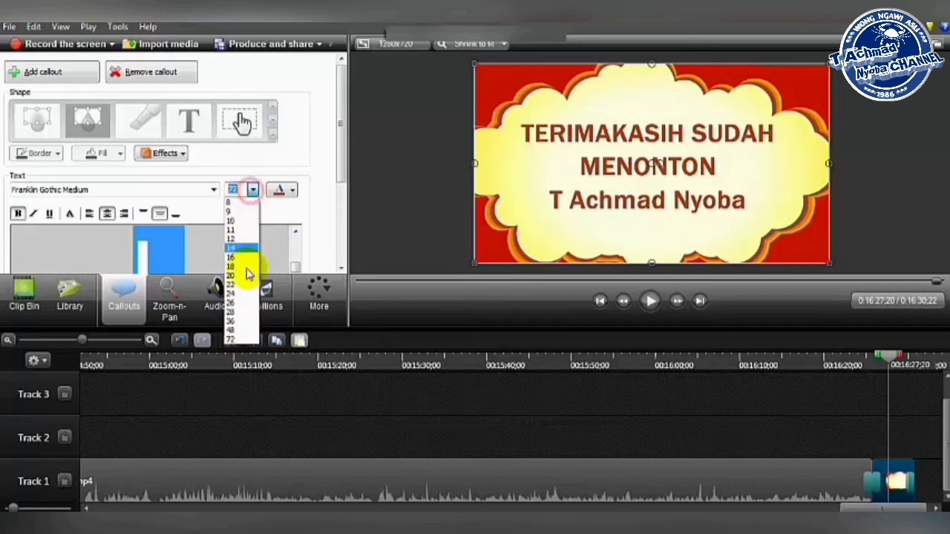
left_click(242, 332)
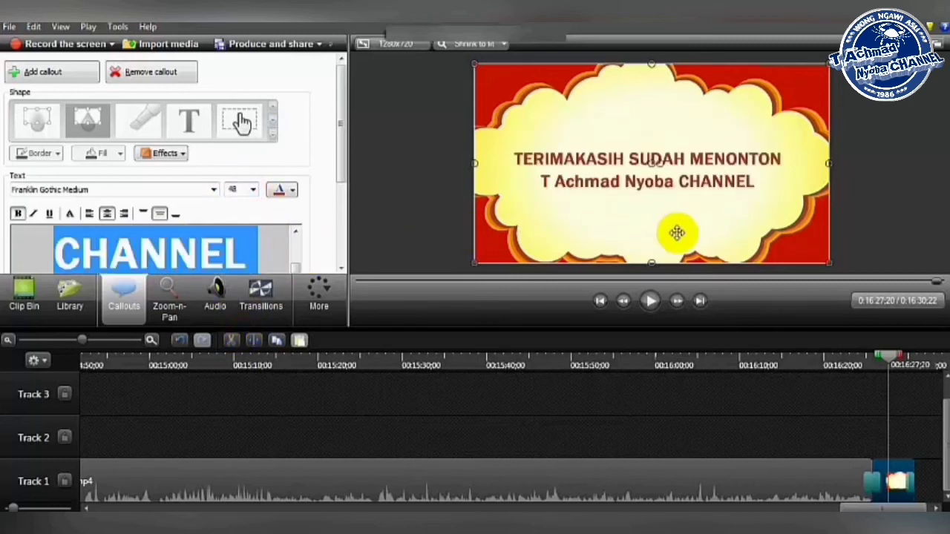
Step: Add the Intro track from Music - Aurin Bee to the timeline at the closing title's start, 0:16:25;22
left_click(877, 362)
left_click(877, 360)
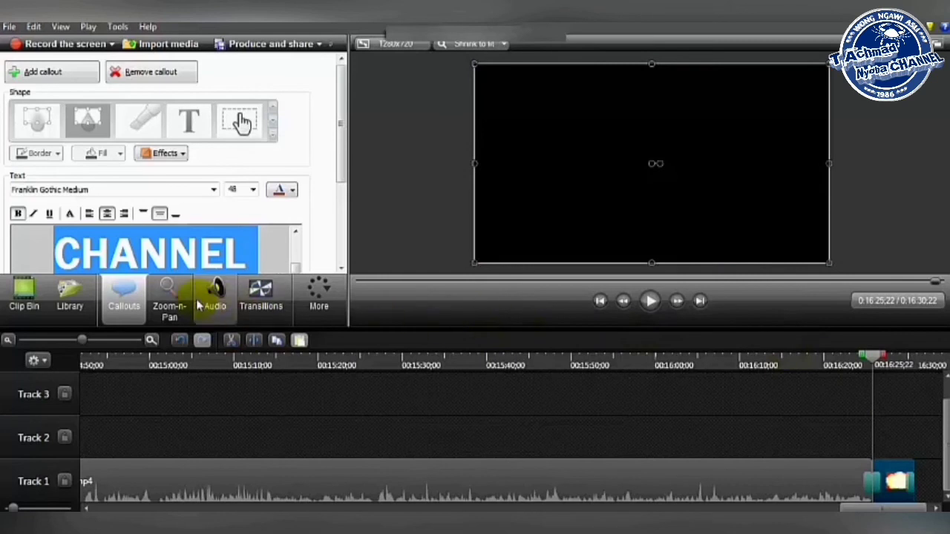
left_click(70, 291)
left_click_drag(339, 153, 343, 106)
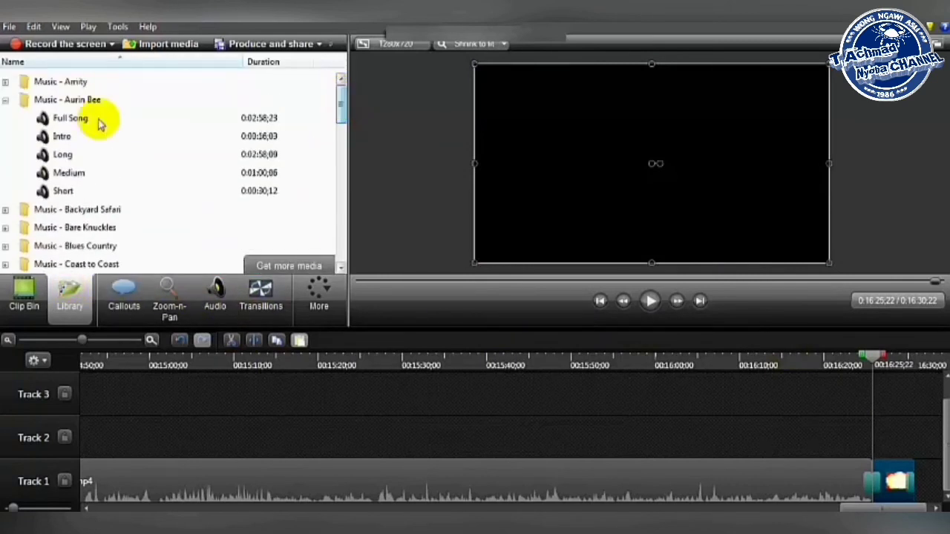
left_click(72, 136)
right_click(73, 137)
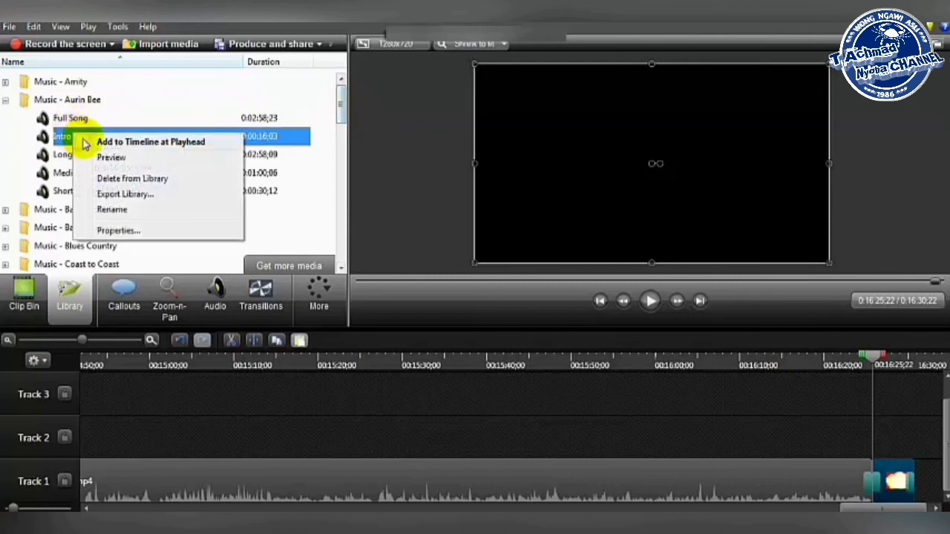
left_click(86, 142)
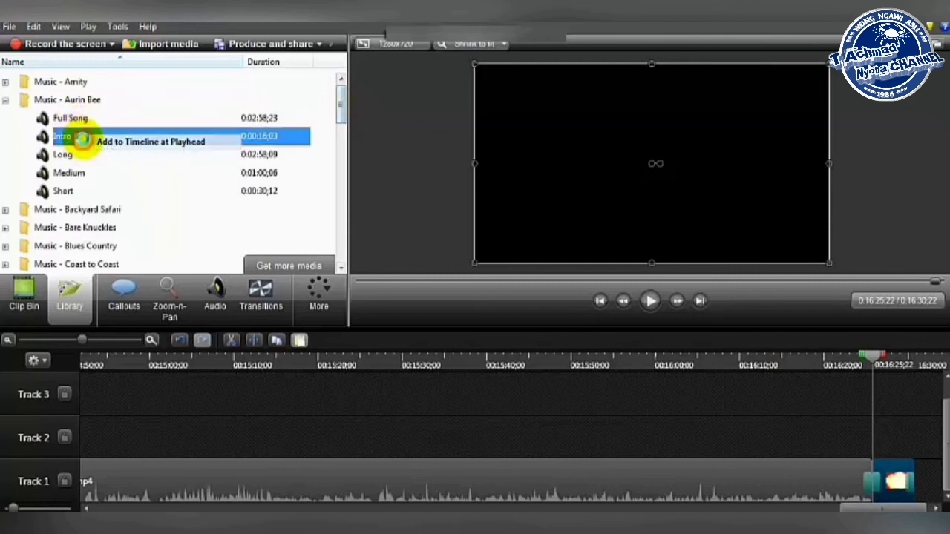
Step: Split the closing music on Track 2 at the closing title's end, 0:16:30;22, and delete the part beyond it
left_click(917, 367)
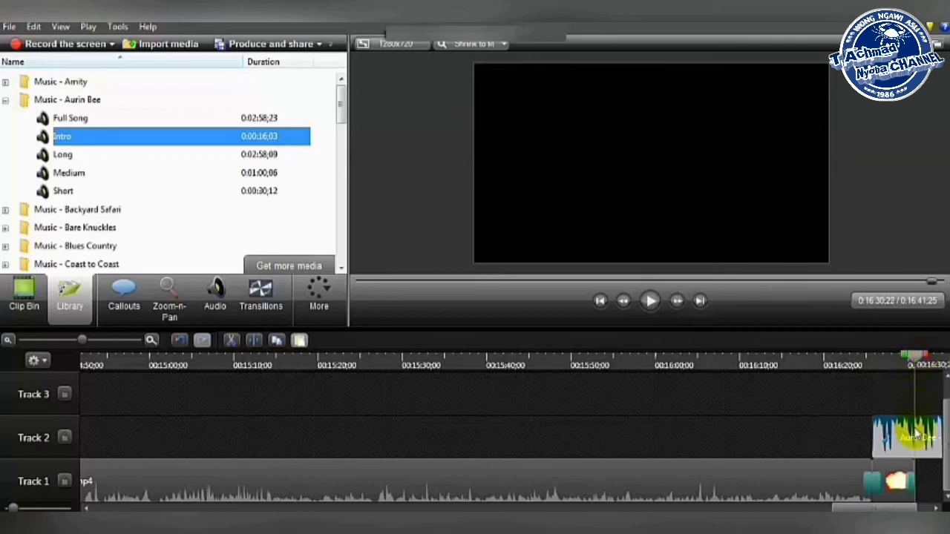
left_click(254, 341)
left_click(933, 429)
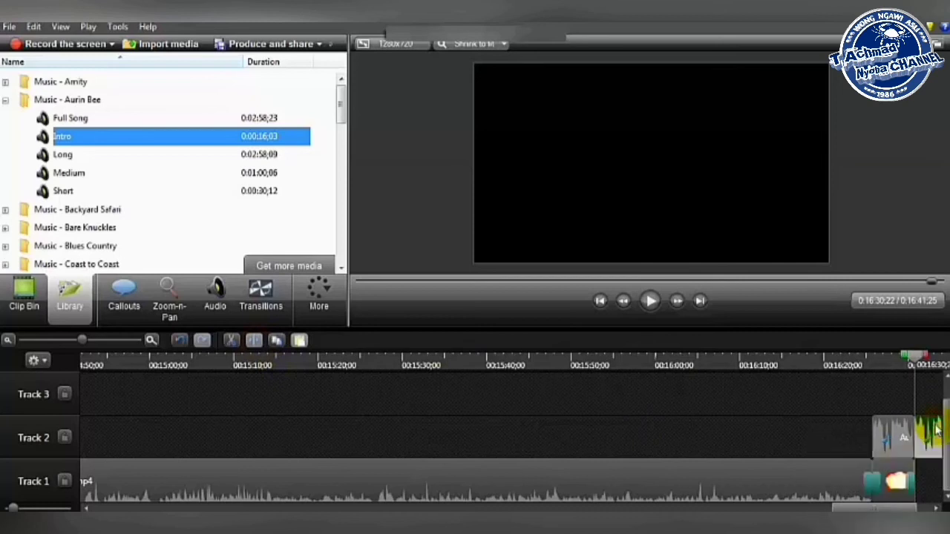
key("Delete")
Step: Add a fade in and a fade out to the closing music, and play back the ending from 0:16:23;14
left_click(905, 435)
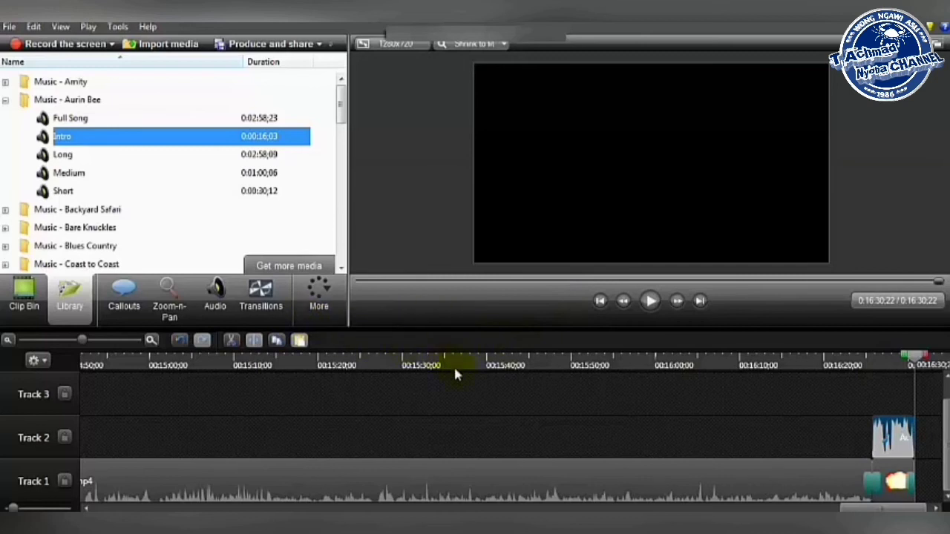
left_click(227, 296)
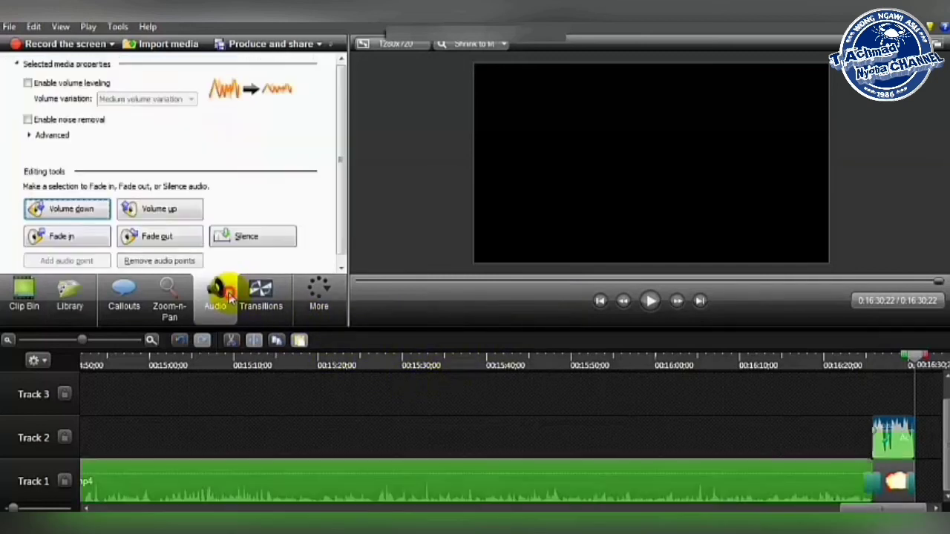
left_click(87, 235)
left_click(145, 236)
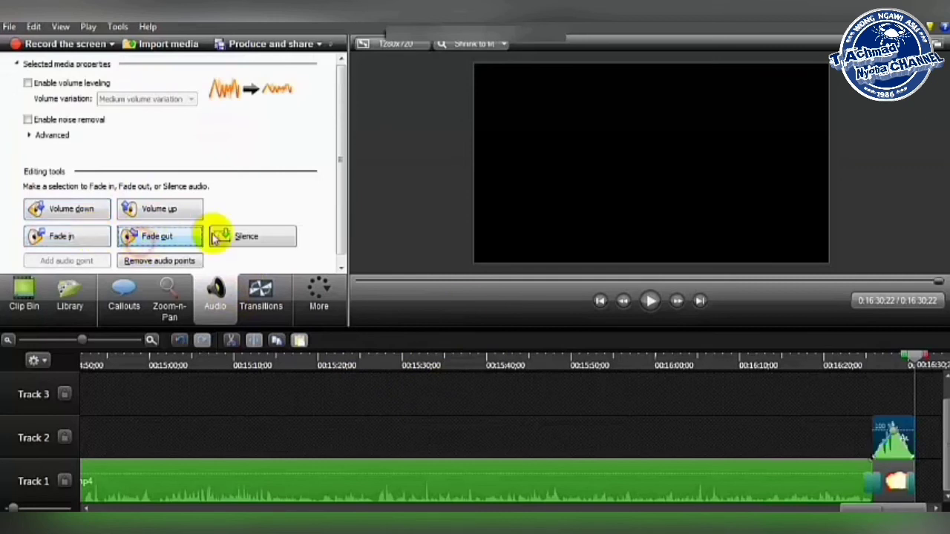
left_click(855, 363)
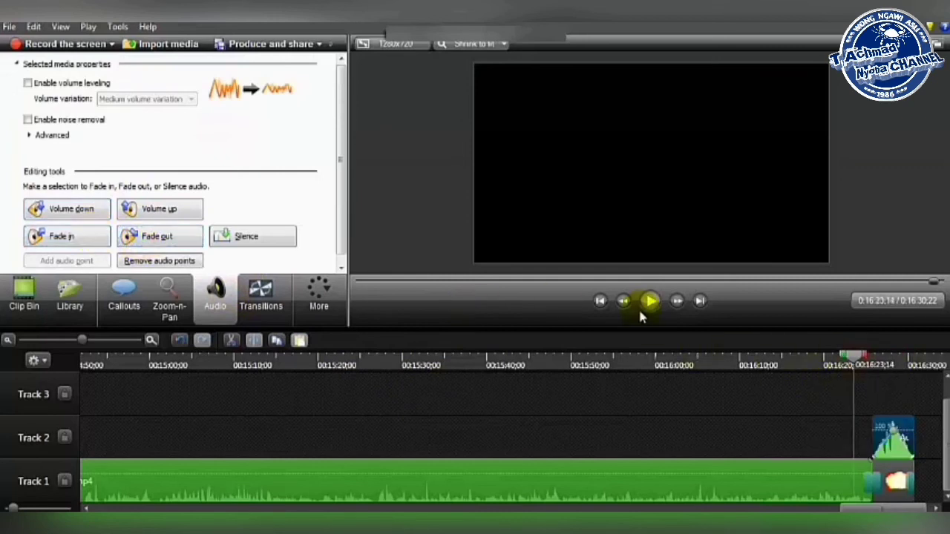
left_click(649, 300)
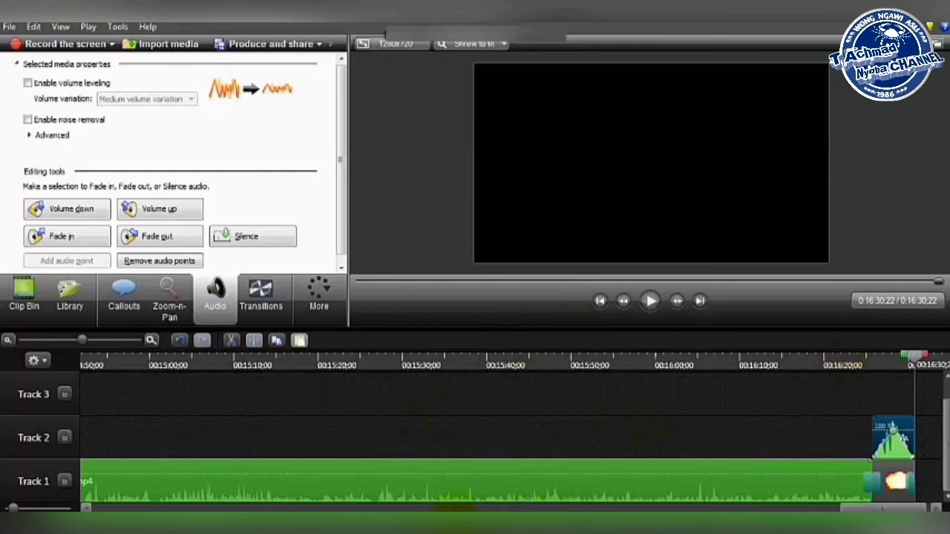
Step: Add Full Song from Music - Aurin Bee to Track 2 at 0:00:13;01, just after the opening title
left_click_drag(844, 509, 89, 507)
key("ctrl+a")
left_click(190, 364)
left_click_drag(184, 366, 182, 366)
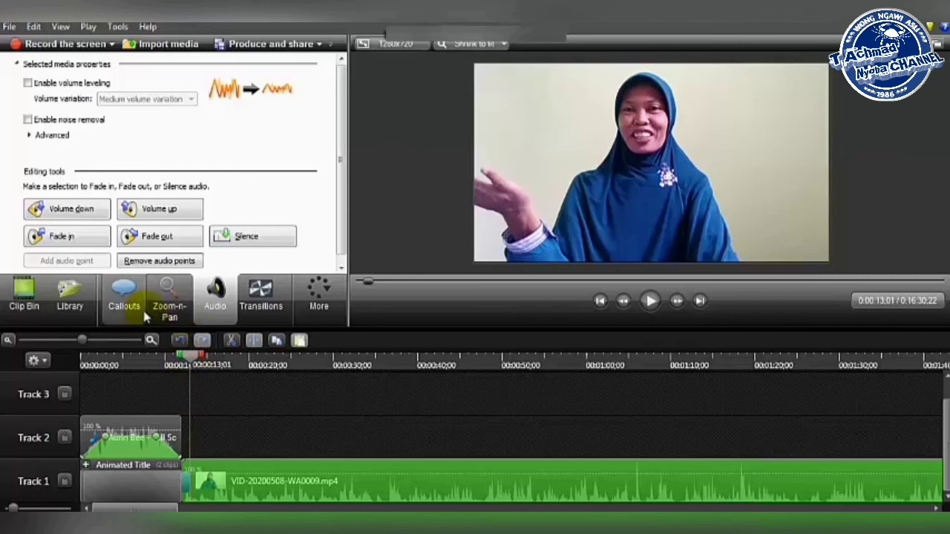
left_click(70, 297)
left_click(156, 143)
left_click(130, 122)
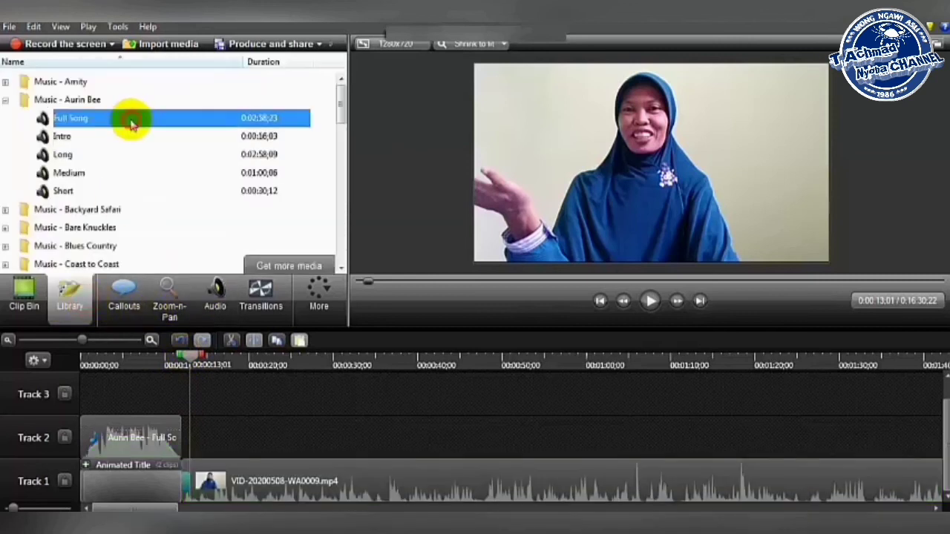
right_click(134, 126)
left_click(139, 130)
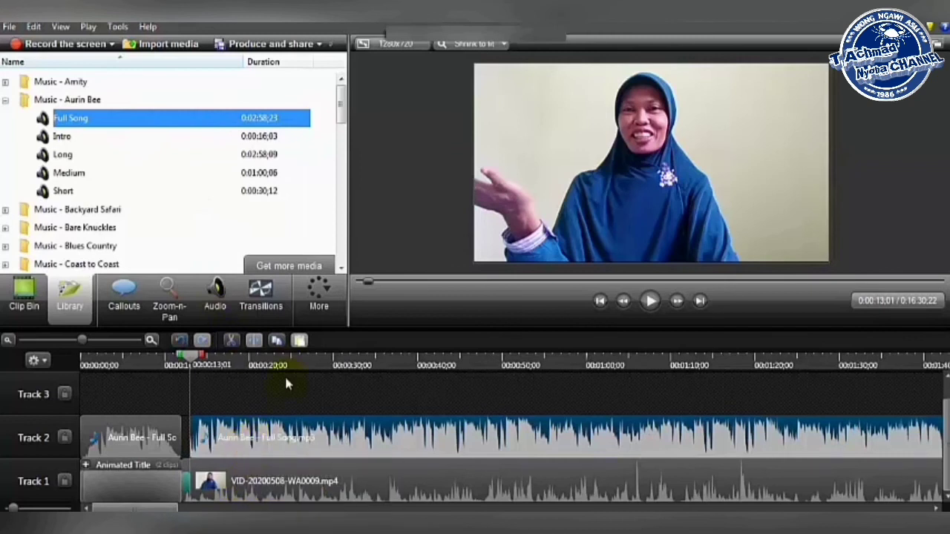
Step: Lower the volume of the background Full Song on Track 2 well below the speech, and play back the section to check the balance
left_click(215, 297)
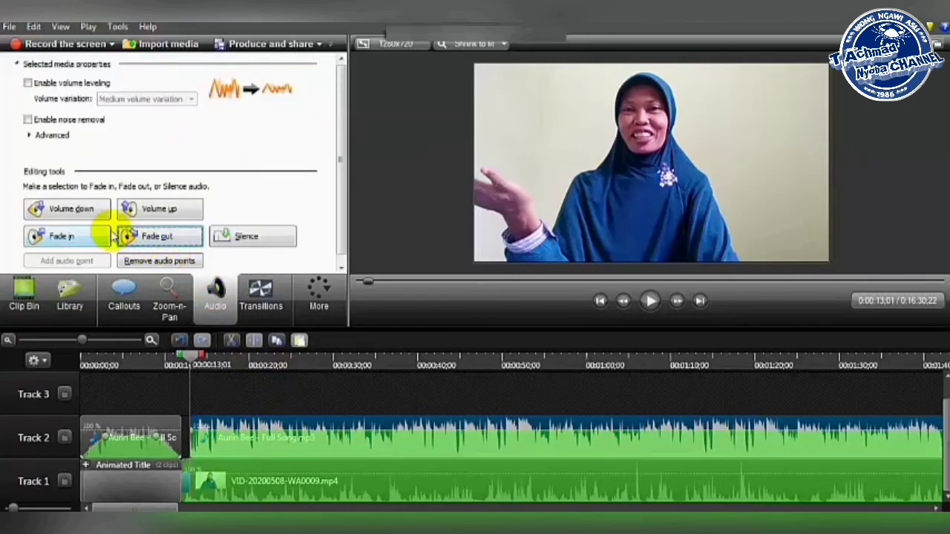
left_click(97, 212)
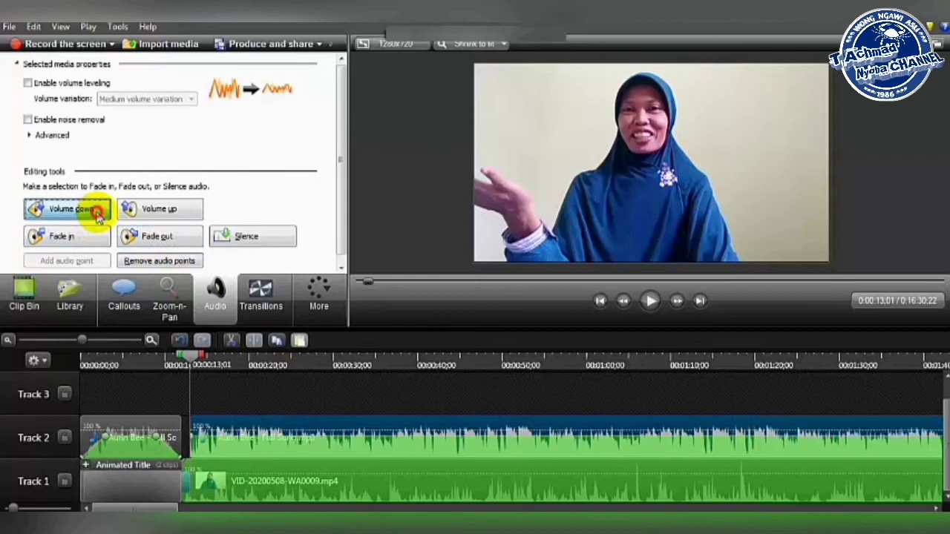
left_click(97, 211)
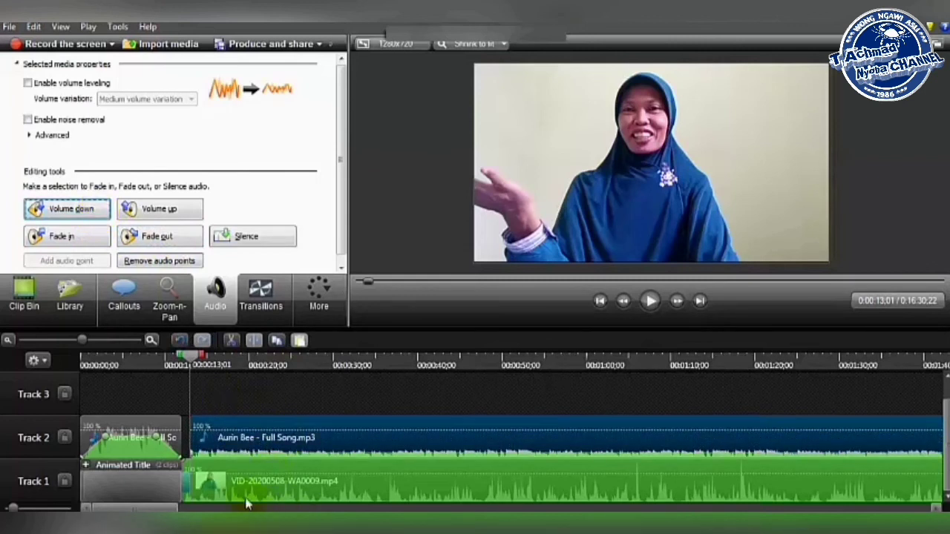
left_click(182, 365)
left_click(648, 308)
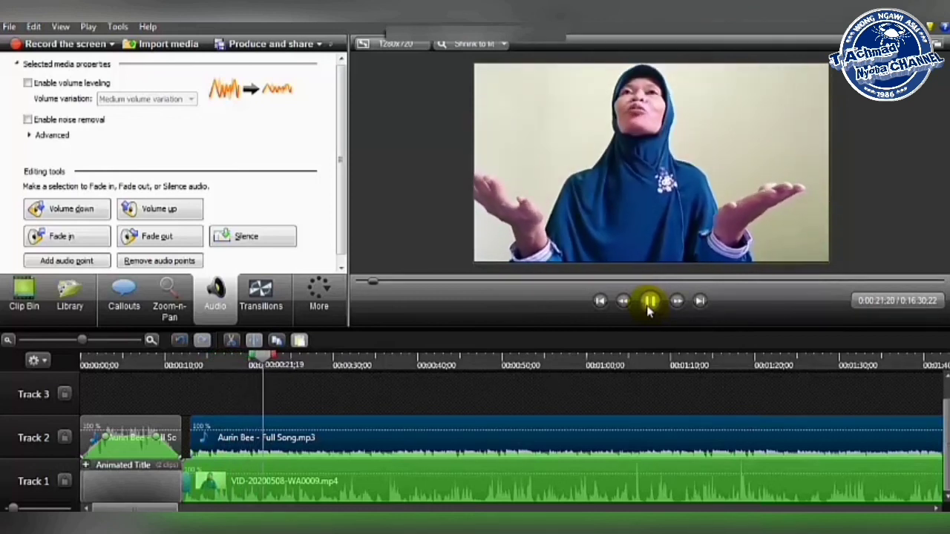
left_click(648, 310)
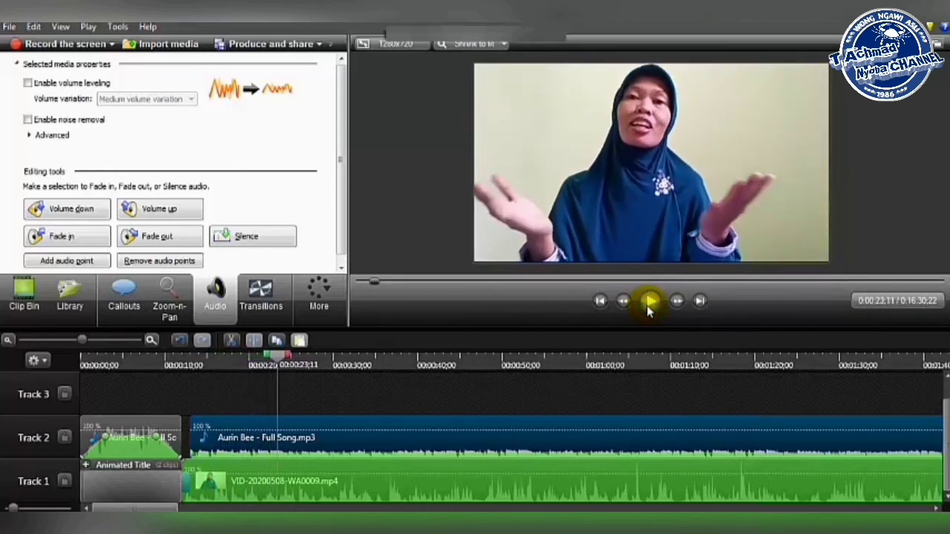
Step: Separate the video and audio of VID-20200508-WA0009.mp4 on Track 1 and delete the separated audio
left_click(564, 394)
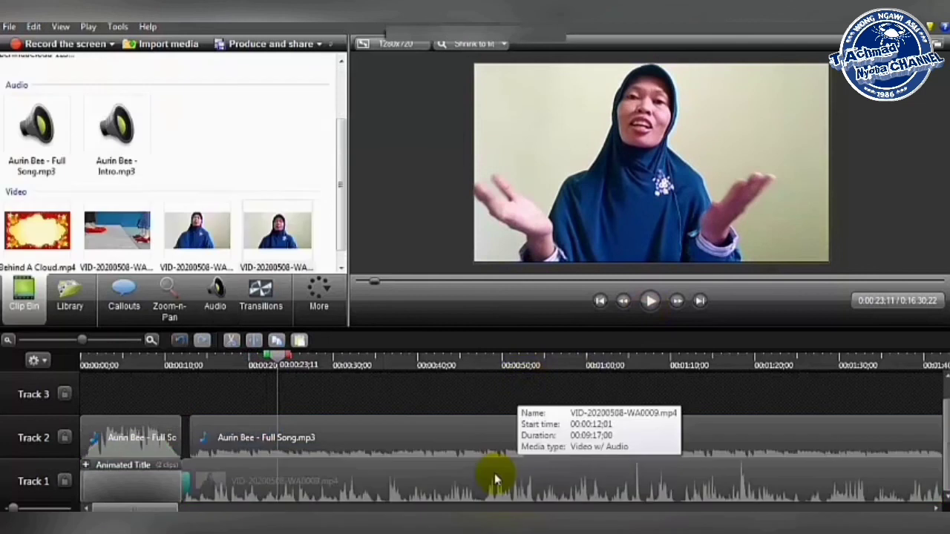
left_click(435, 479)
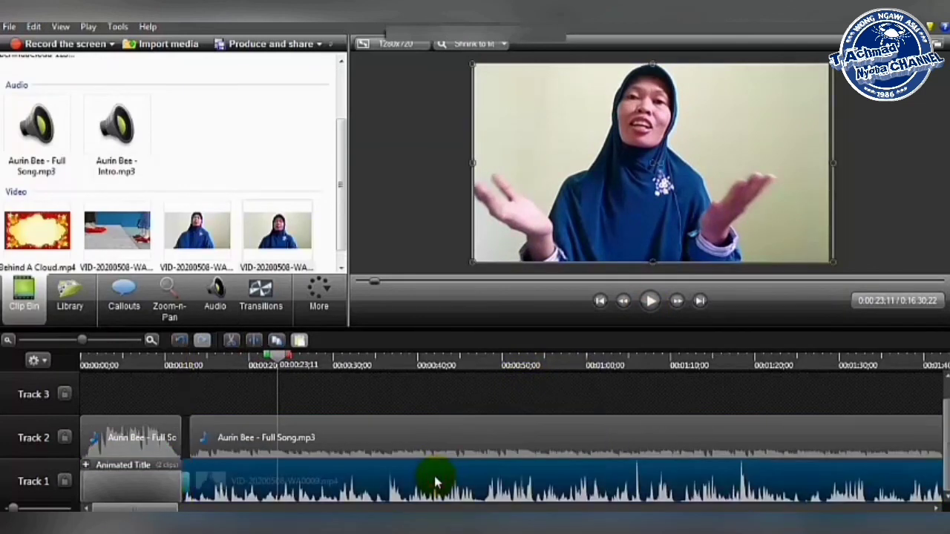
right_click(435, 480)
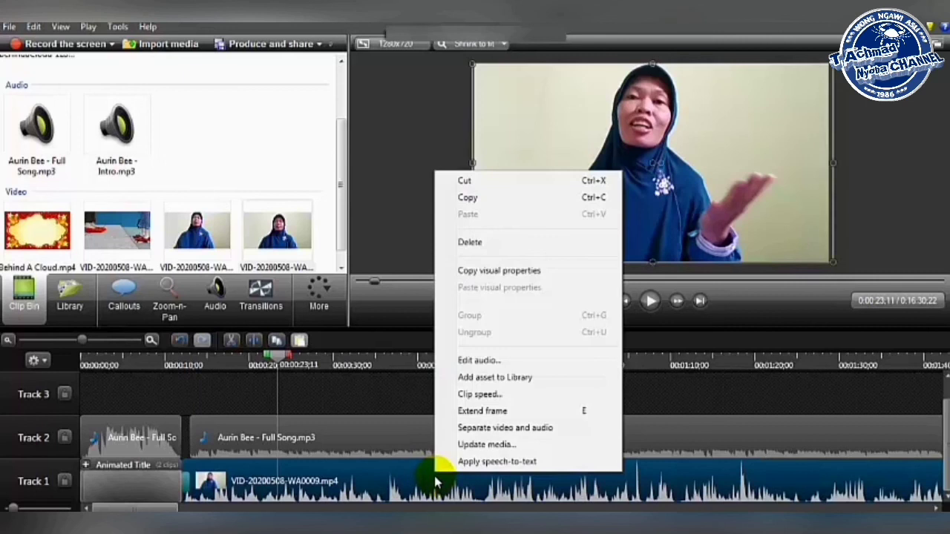
left_click(458, 431)
left_click(440, 443)
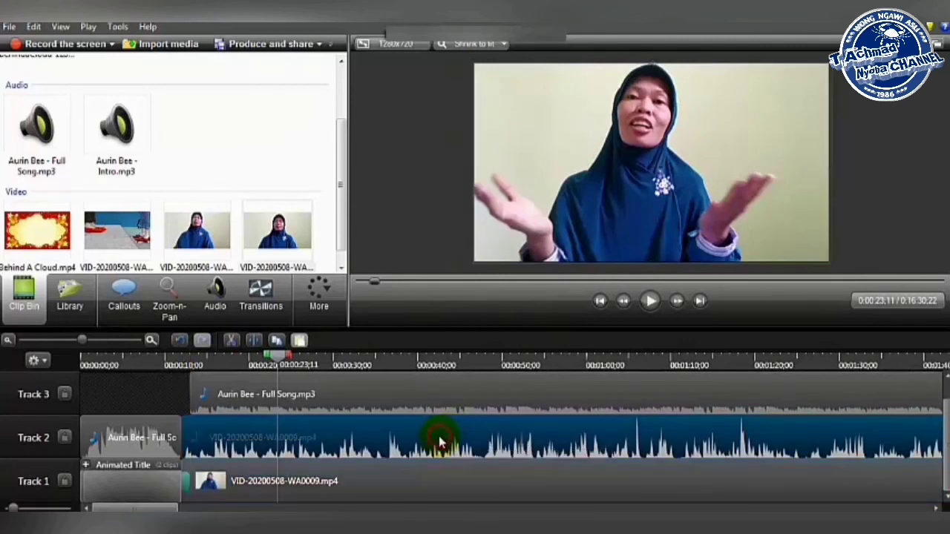
key("Delete")
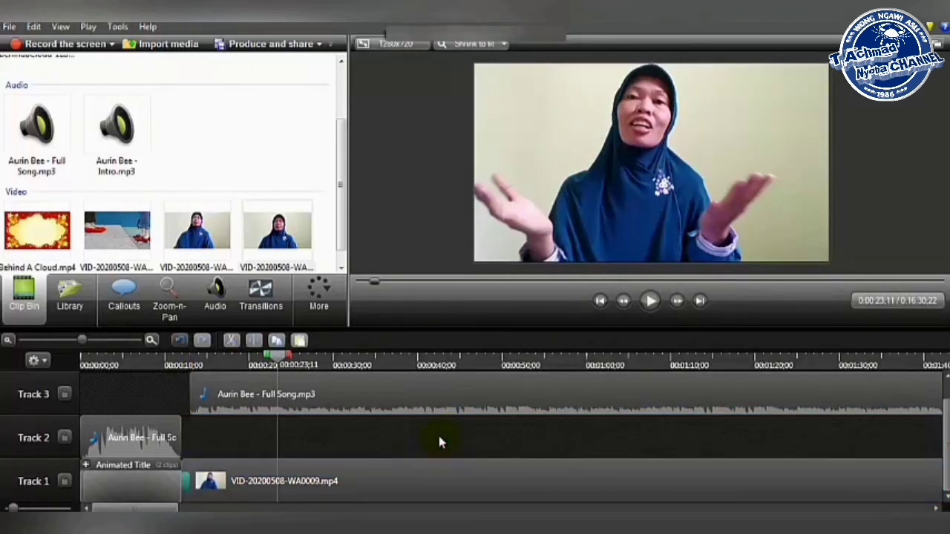
Step: Play back the clip without its speech from 0:00:11;18, and undo the audio removal and separation
left_click(181, 367)
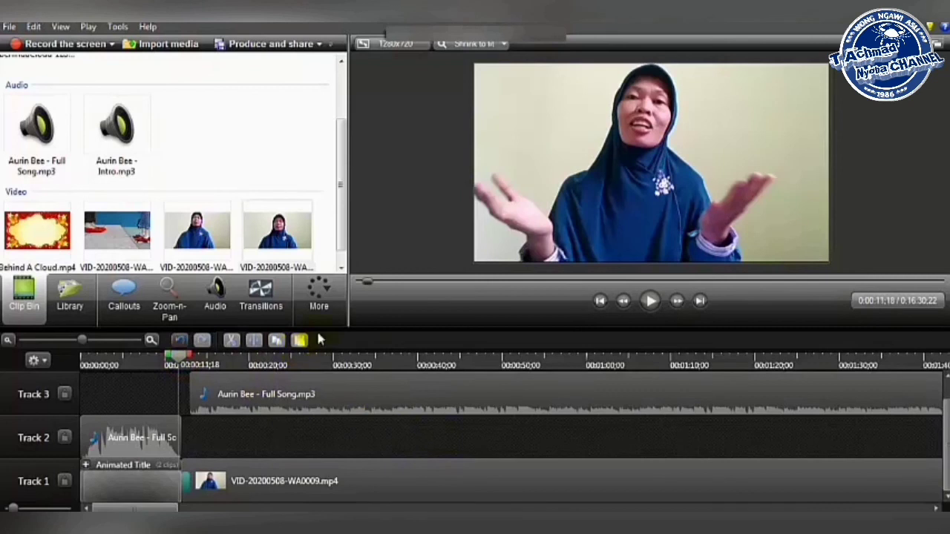
left_click(651, 301)
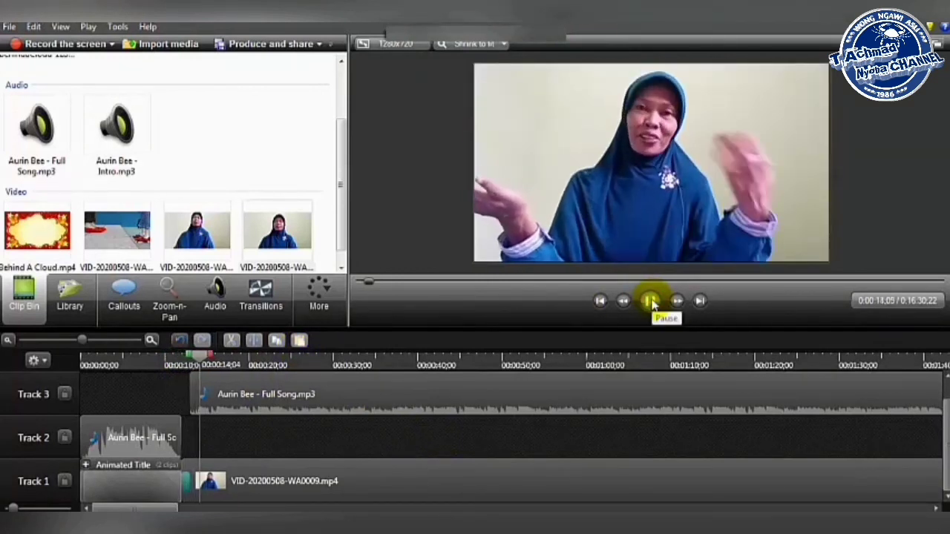
left_click(650, 300)
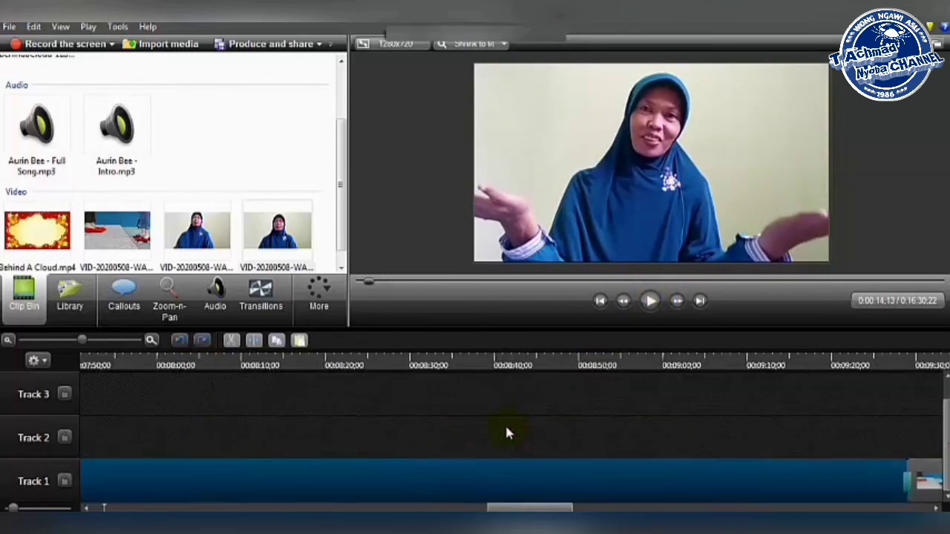
Step: Set the clip speed of VID-20200508-WA0009.mp4 on Track 1 to 393% of the original
left_click(434, 487)
left_click_drag(503, 508, 232, 504)
left_click_drag(189, 504, 104, 494)
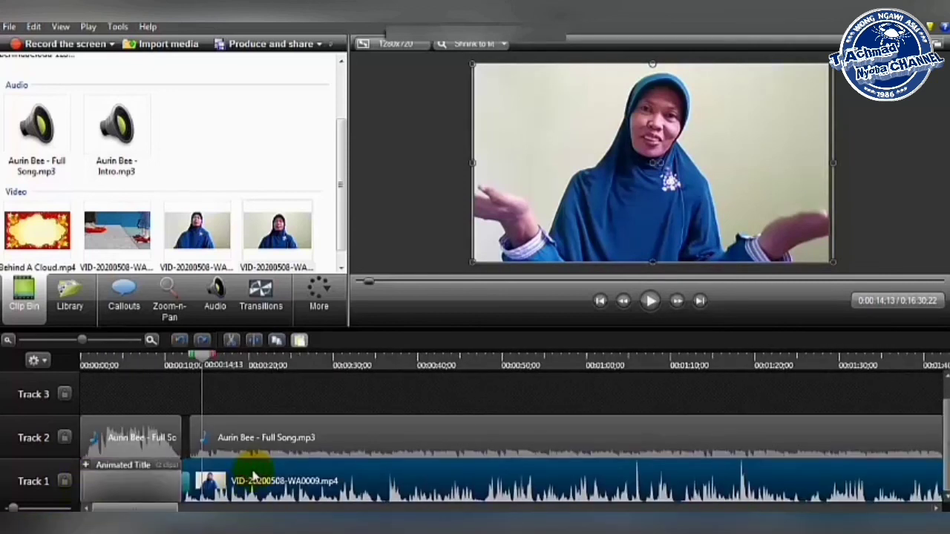
right_click(254, 475)
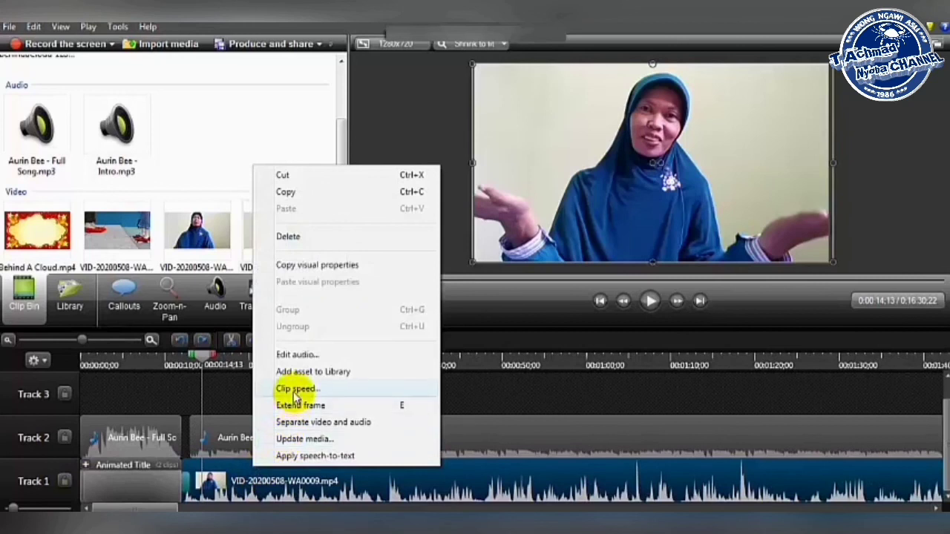
left_click(294, 391)
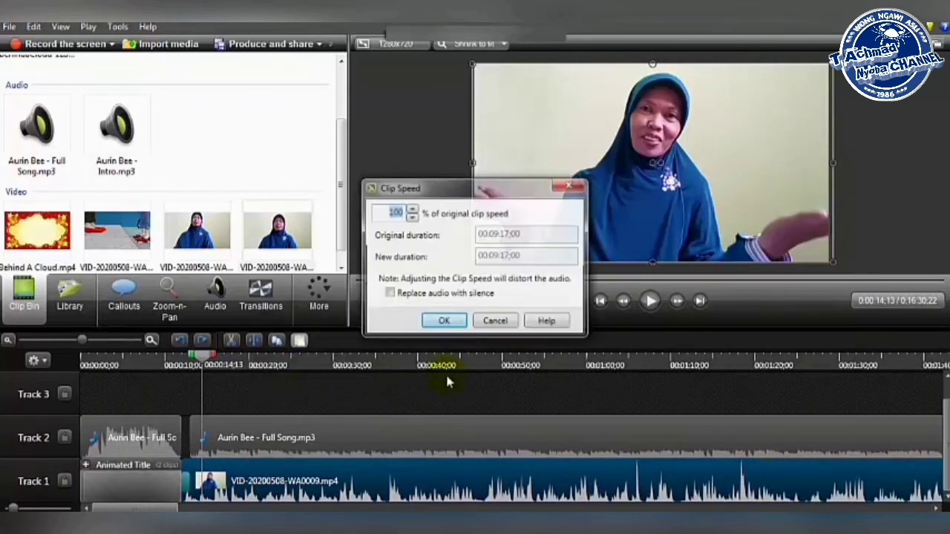
left_click(411, 210)
left_click(411, 210)
left_click(411, 210)
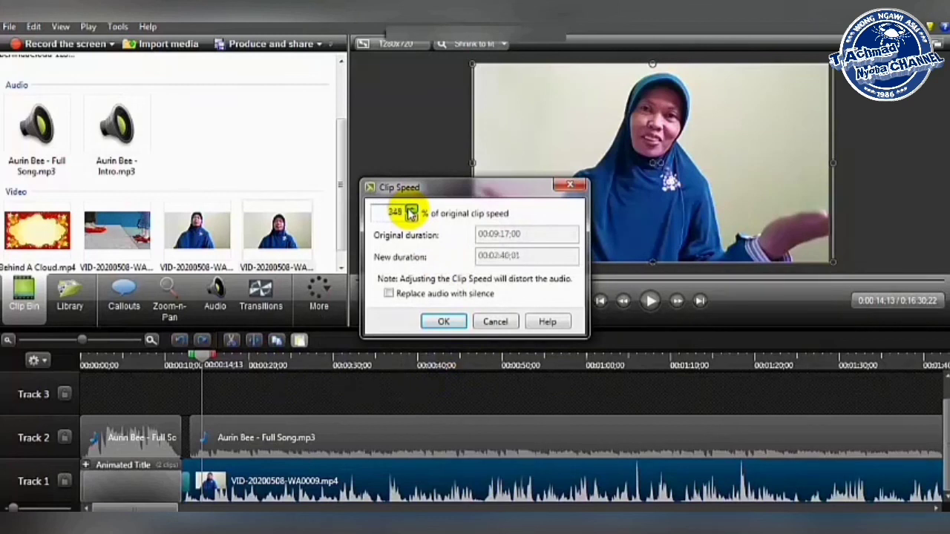
left_click(441, 320)
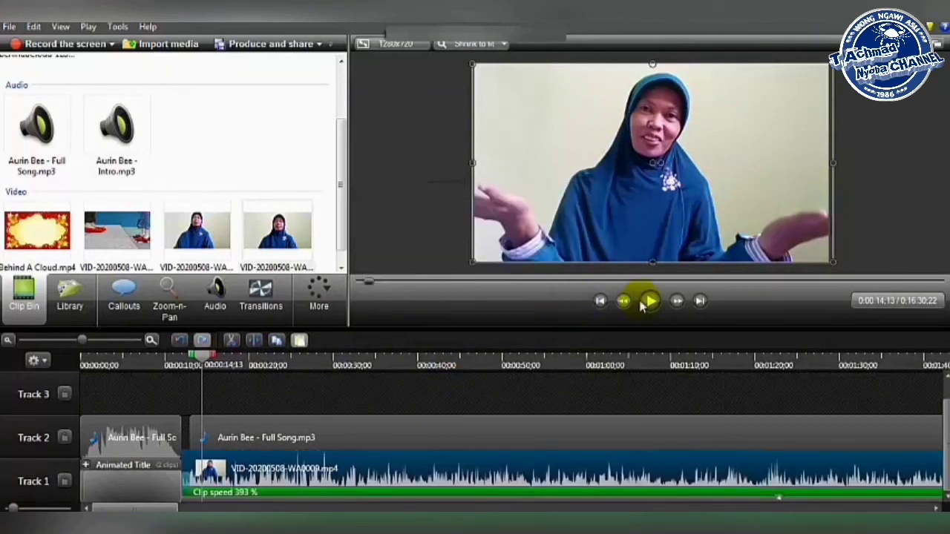
Step: Play back the sped-up clip from 0:00:14;13 and undo its speed change
left_click(651, 301)
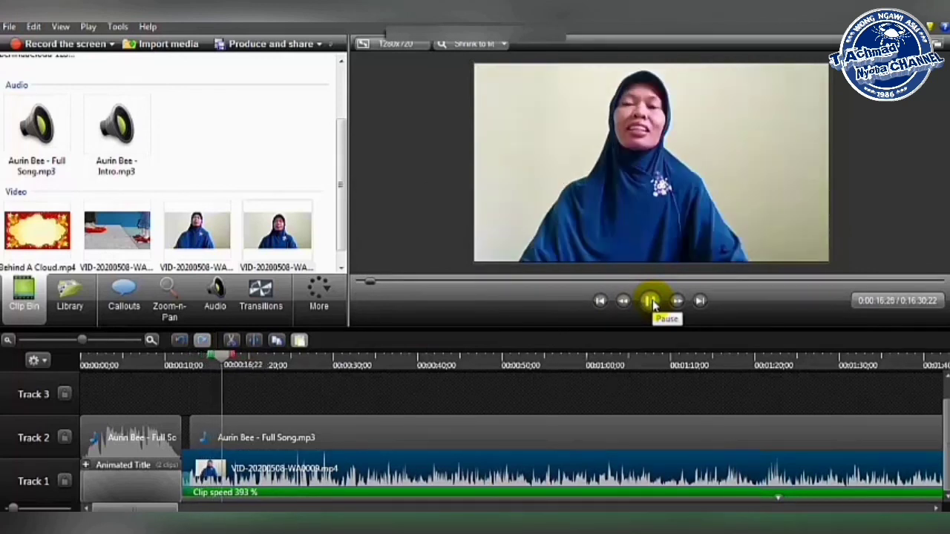
left_click(652, 301)
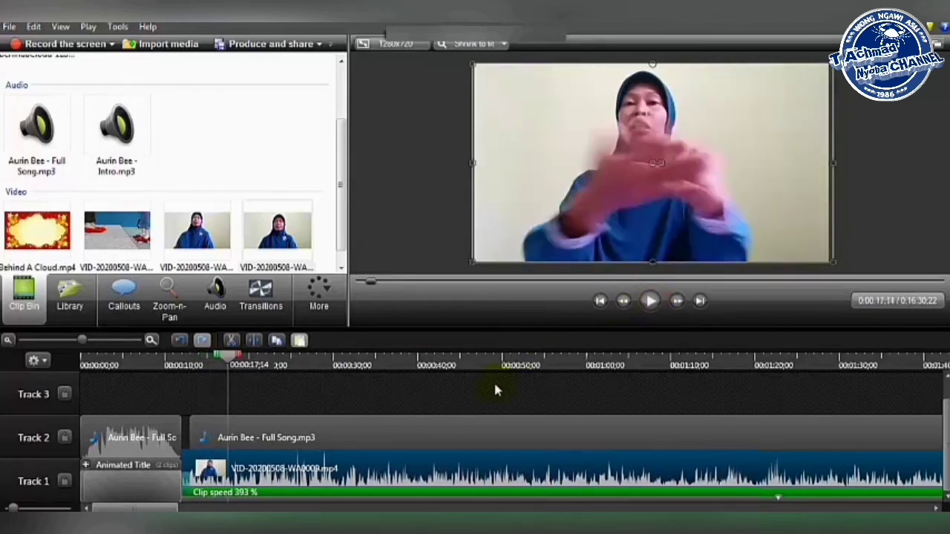
right_click(435, 463)
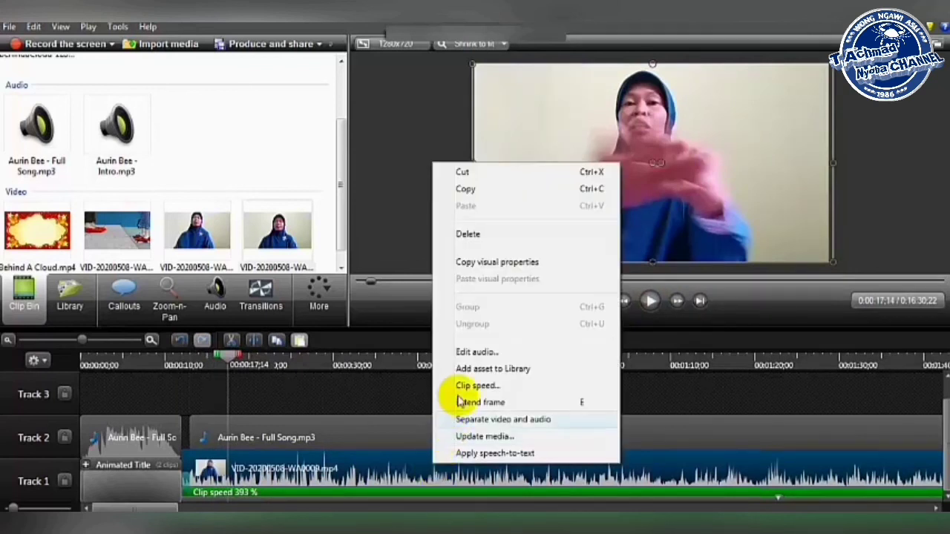
key("Escape")
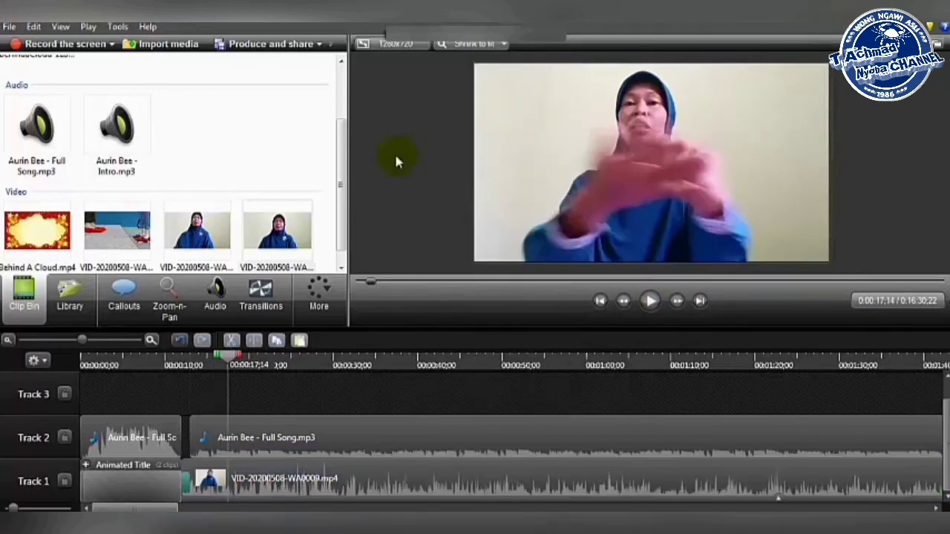
Step: Start producing the video and choose the MP4 only (up to 720p) preset
left_click(295, 46)
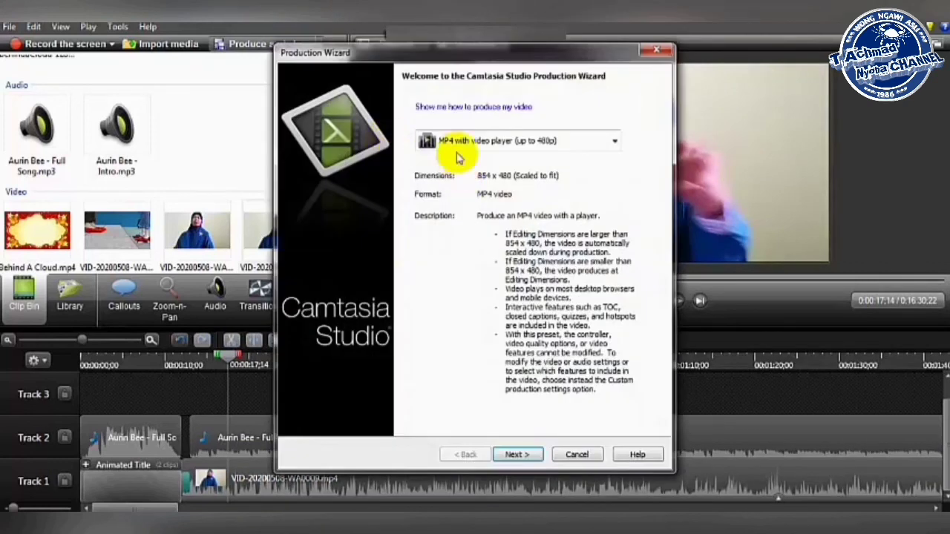
left_click(462, 147)
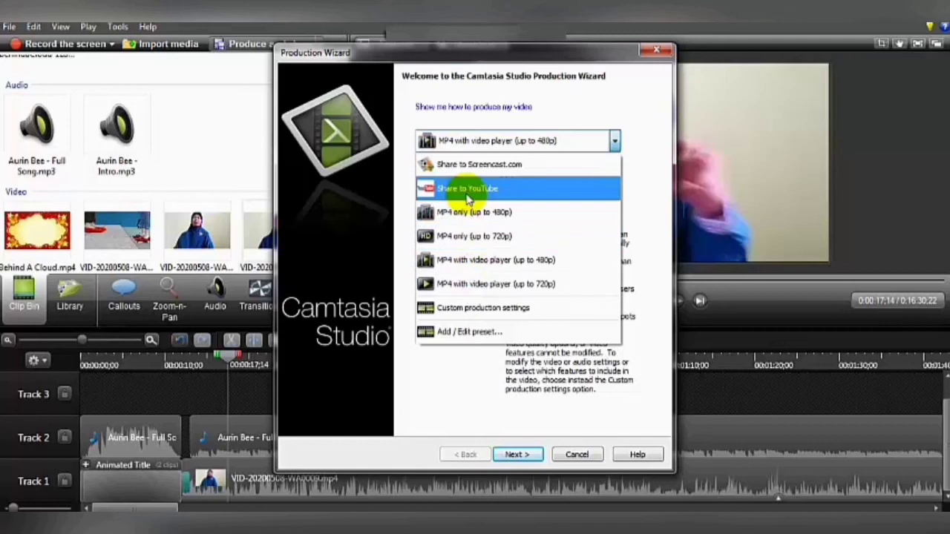
left_click(467, 236)
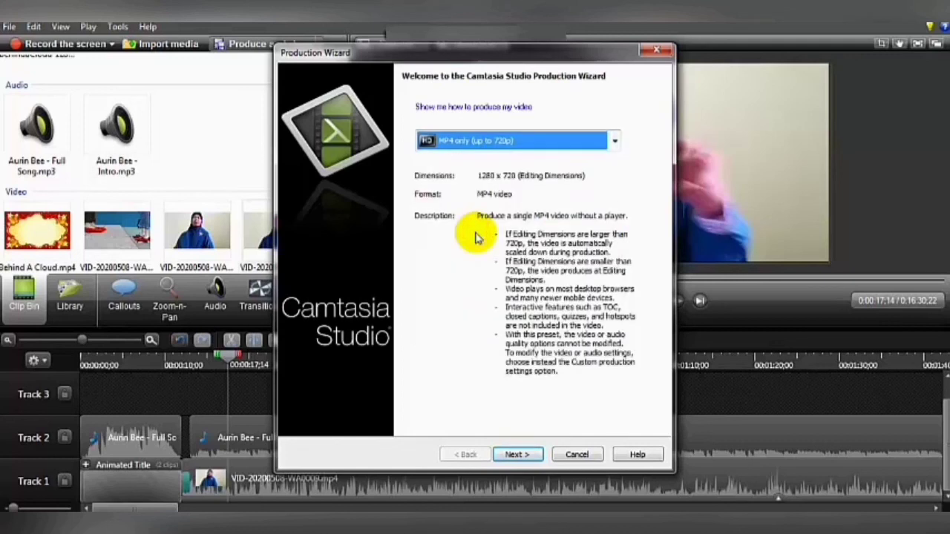
Step: Continue to the save location settings and choose Local Disk (D:) as the output folder
left_click(518, 454)
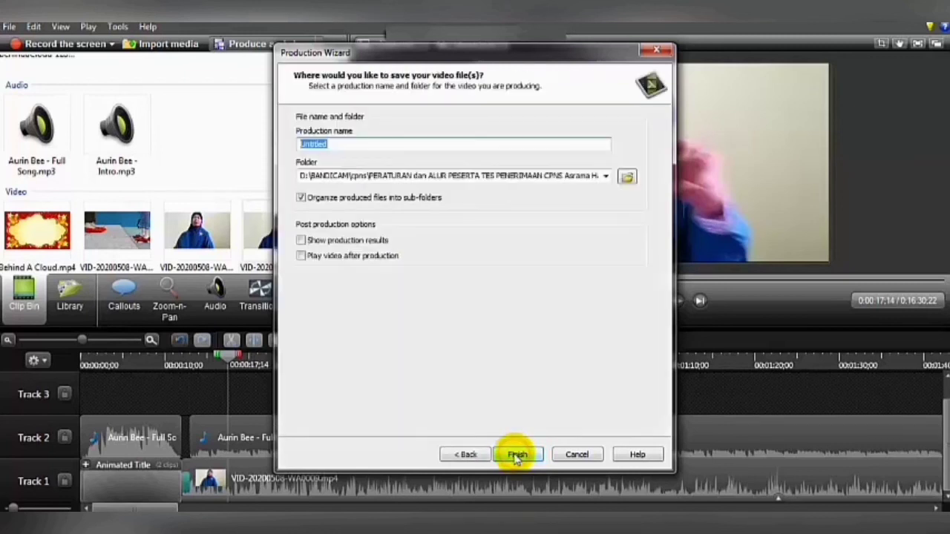
left_click(625, 179)
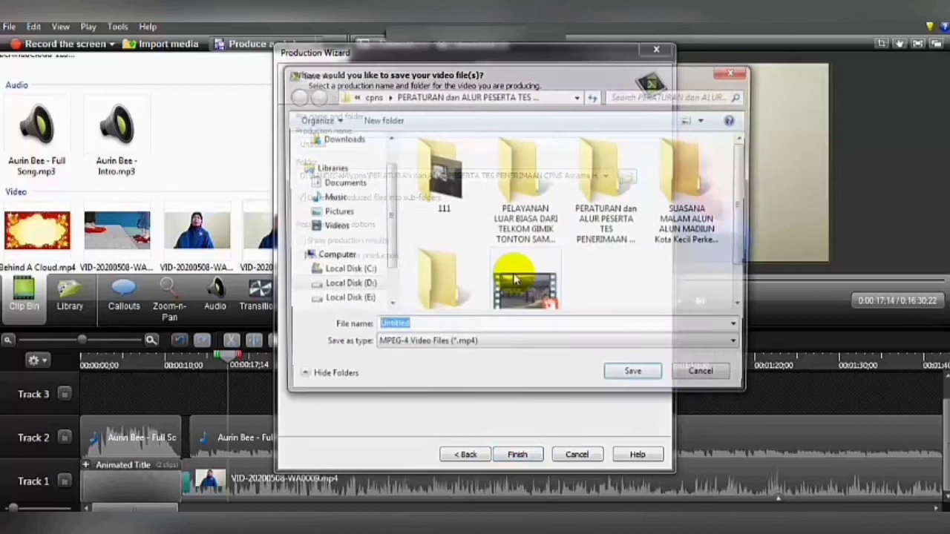
left_click(361, 287)
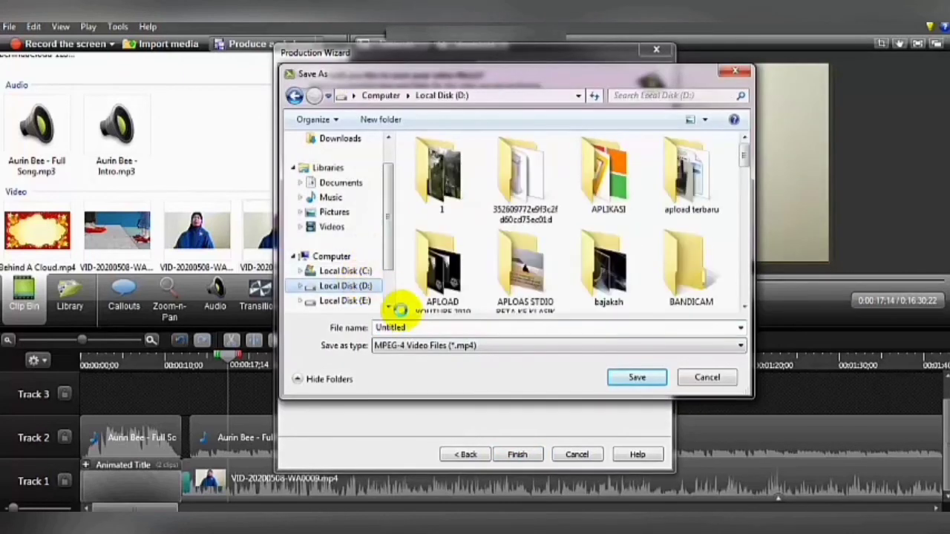
Step: Name the MP4 "TUTORIAL BANDICAM EDIT VIDEO UNTUK YOUTUBE" followed by the channel name, save the location, and finish the production setup
double_click(416, 327)
type("TUTORIAL BA")
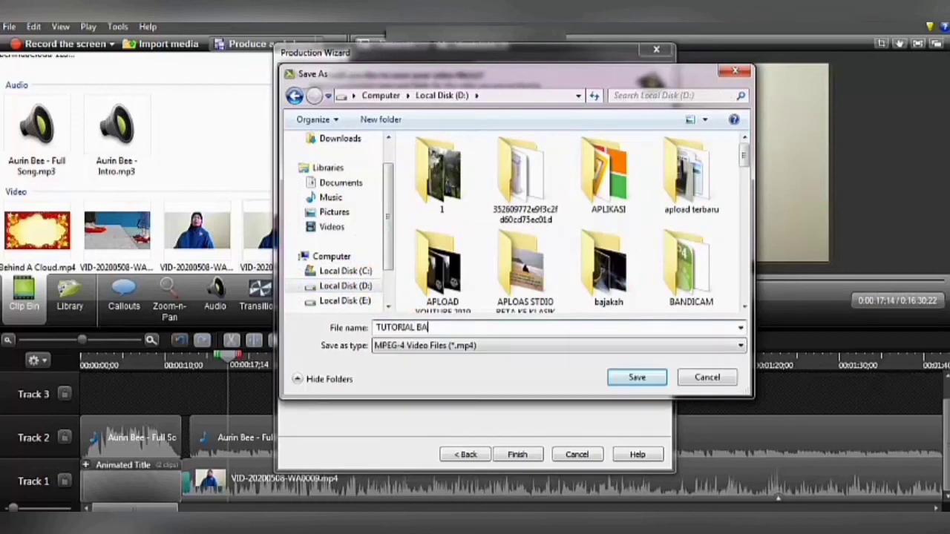
type("NTUK YOUTUBE T Achmad Nyoba c")
key("BackSpace")
type("CHANNEL")
left_click(636, 378)
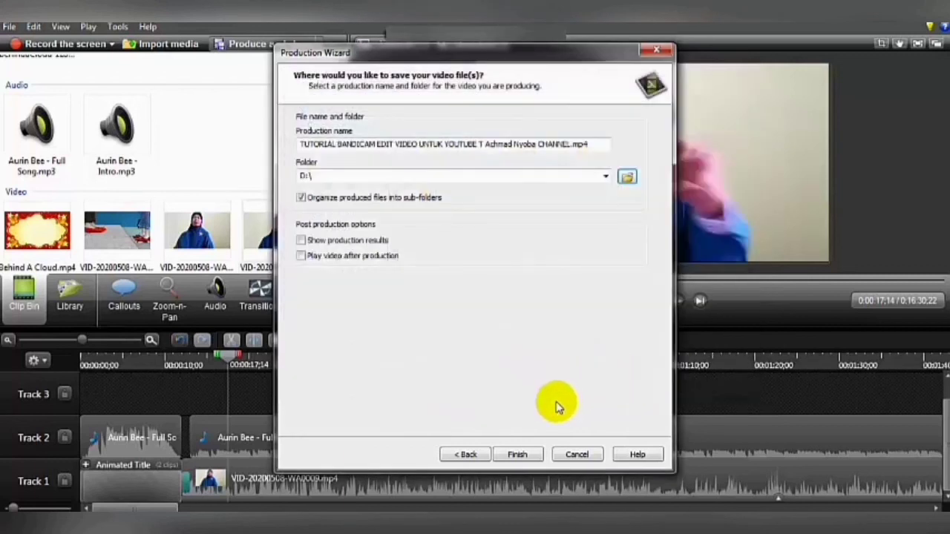
left_click(520, 453)
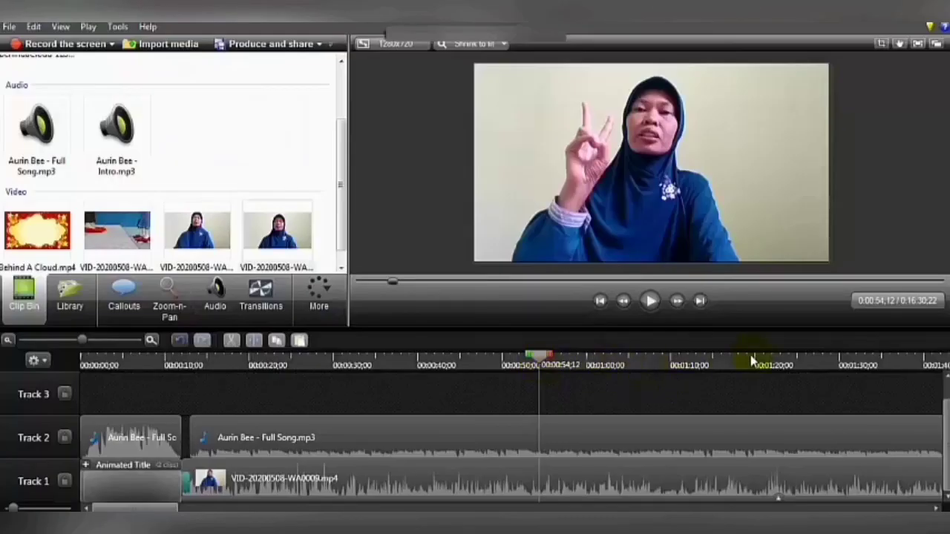
Step: Move the playhead to the closing thank-you title at 0:16:27;00 to review the end of the video
left_click(786, 371)
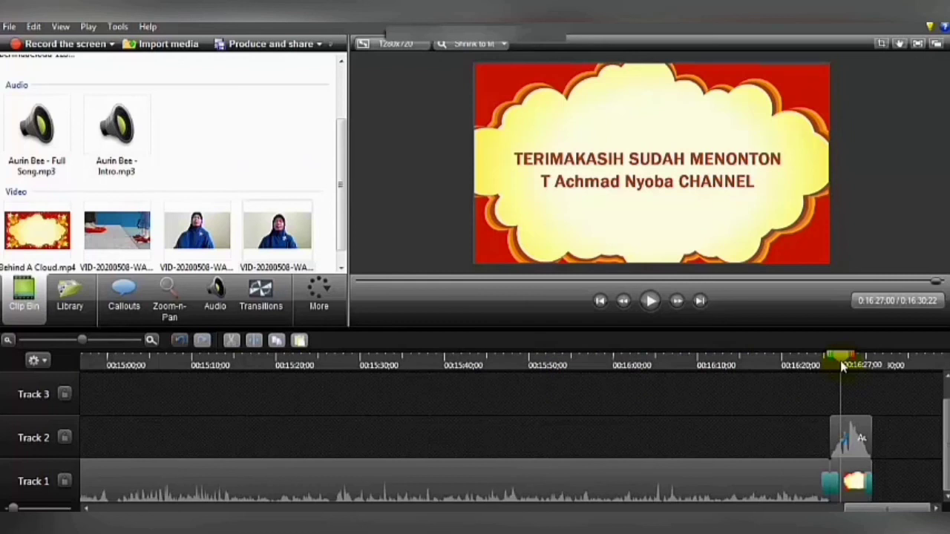